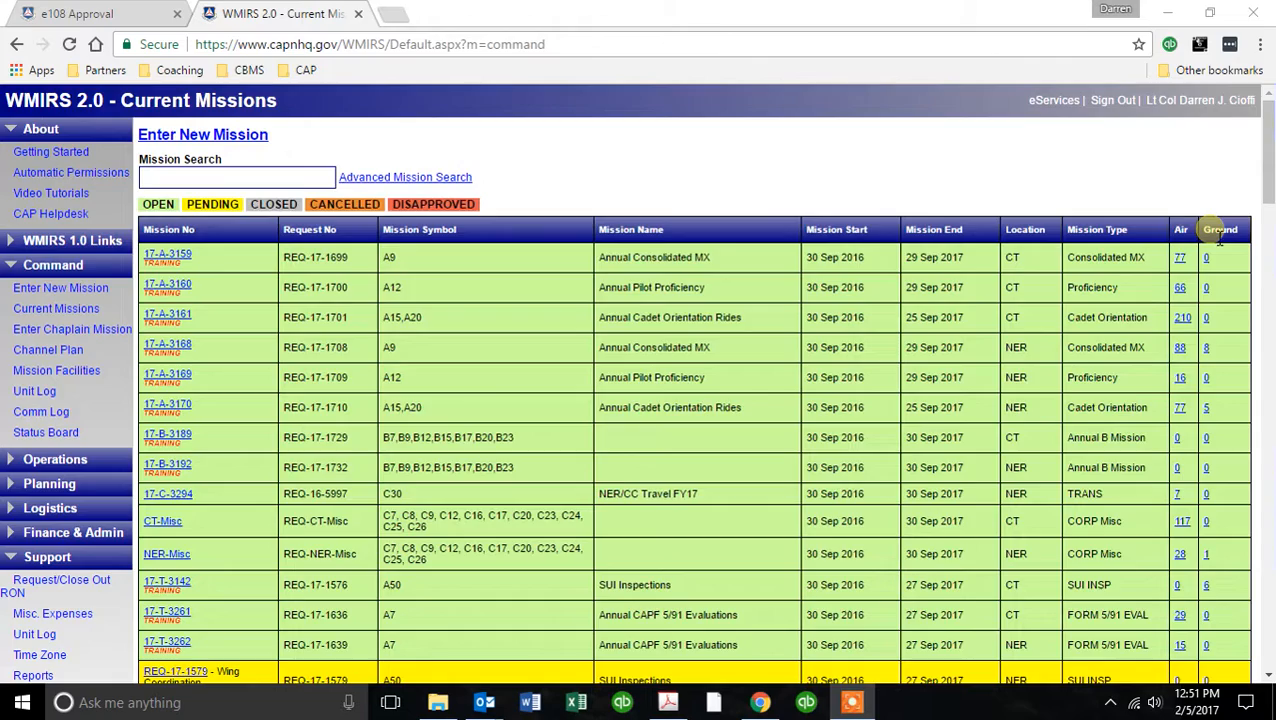
# Open the ground sortie list of mission 17-T-4071, FEB Wing Wide SAR/DR/ICS Training, and start adding a new sortie.
pyautogui.scroll(-15, 1219, 236)
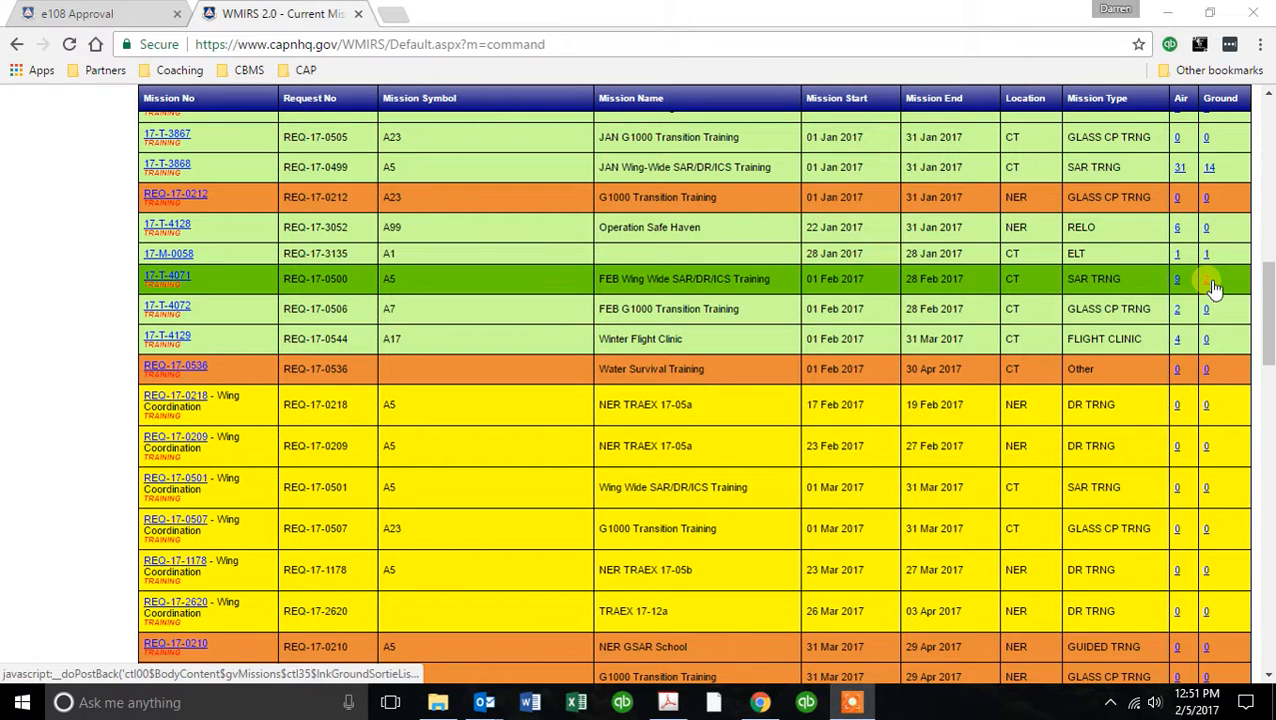
pyautogui.click(1210, 283)
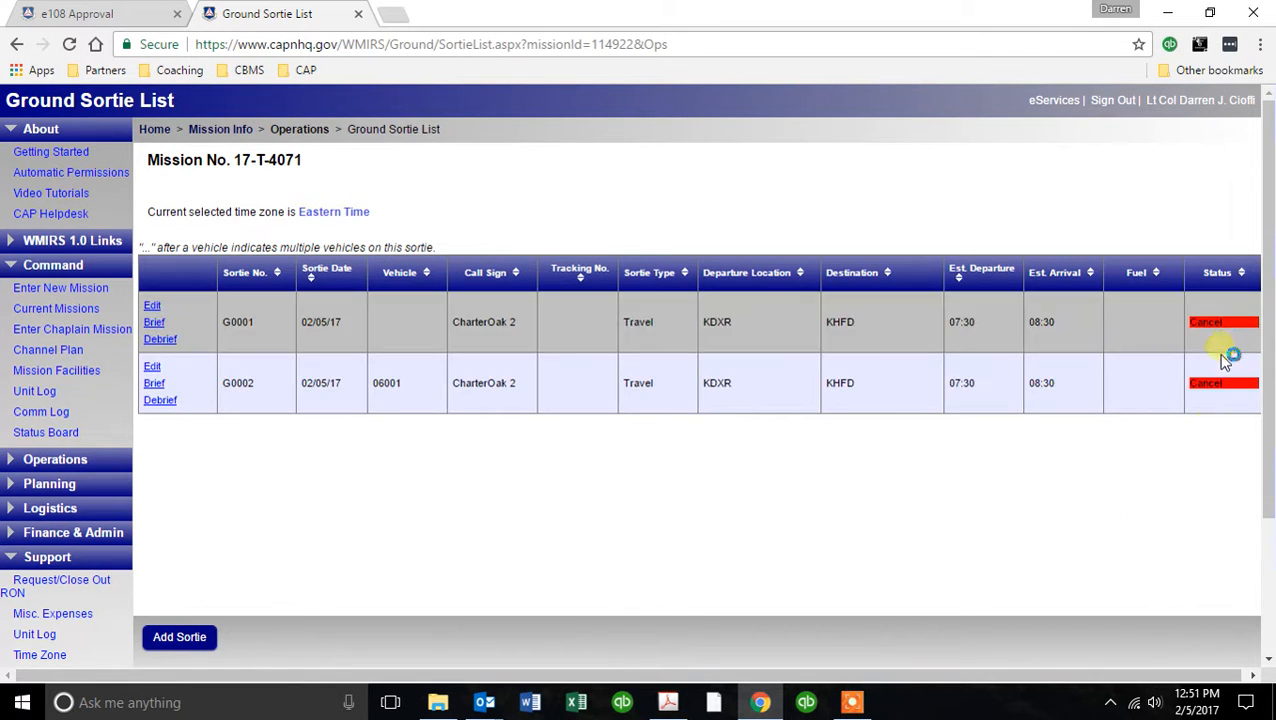
pyautogui.click(199, 638)
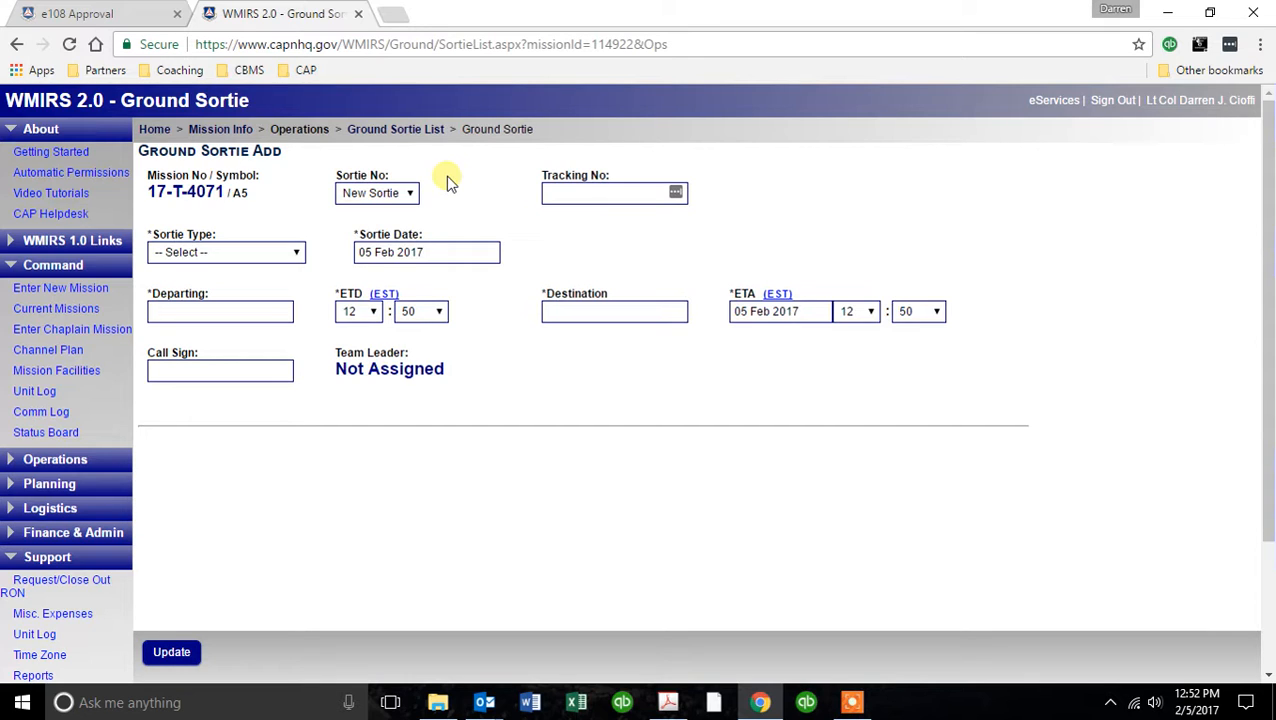
# Set the new ground sortie's type to Travel to/from mission.
pyautogui.click(556, 192)
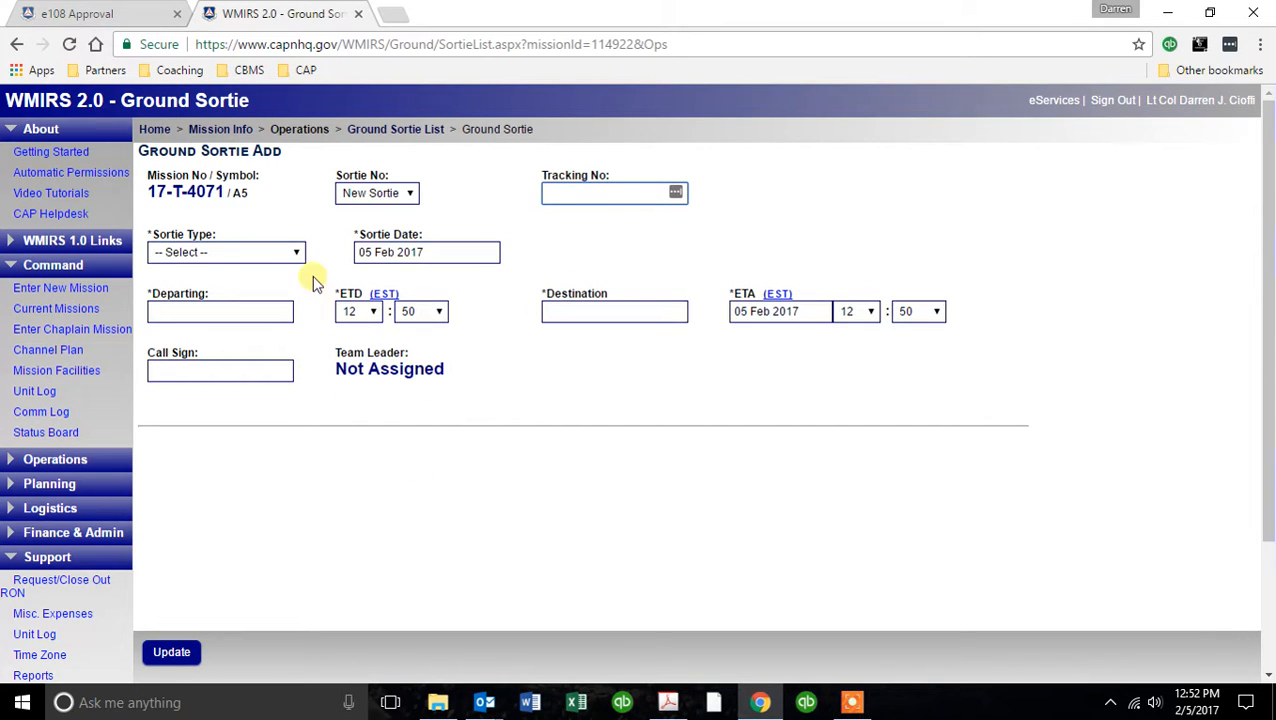
pyautogui.click(299, 255)
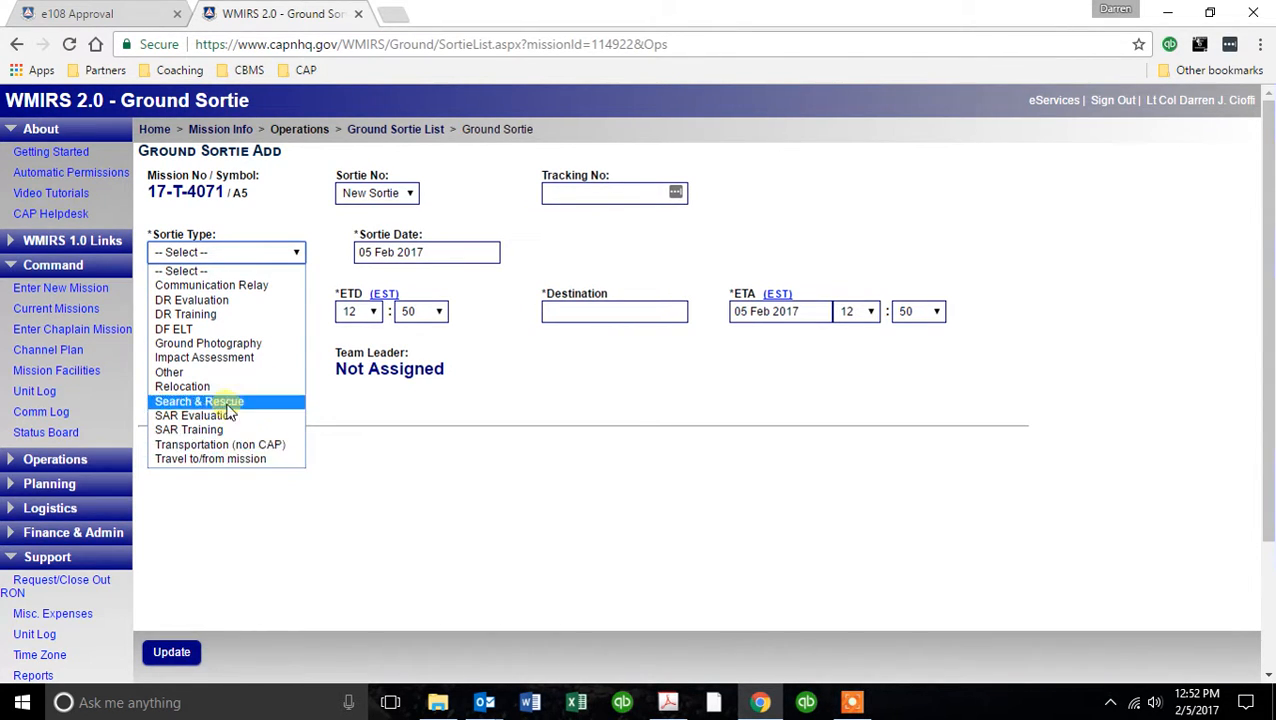
pyautogui.click(233, 459)
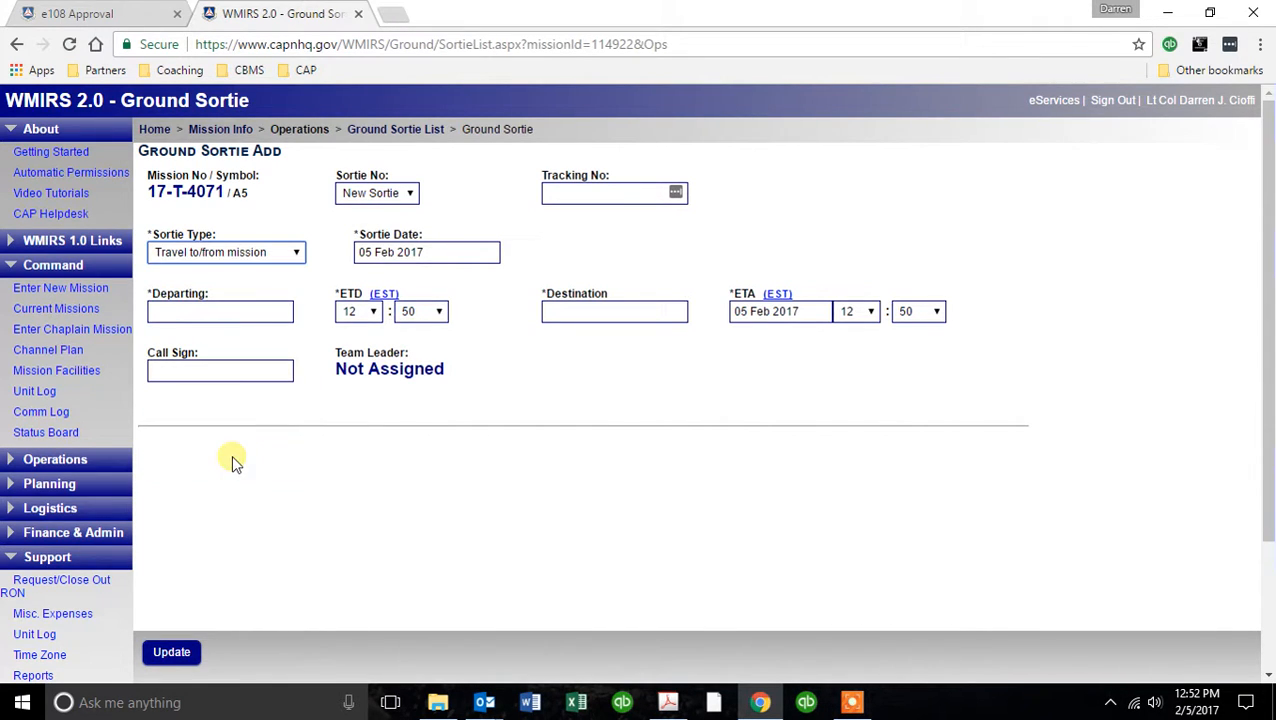
# Enter KDXR as the departure location and set the estimated departure time to 07:30.
pyautogui.click(160, 311)
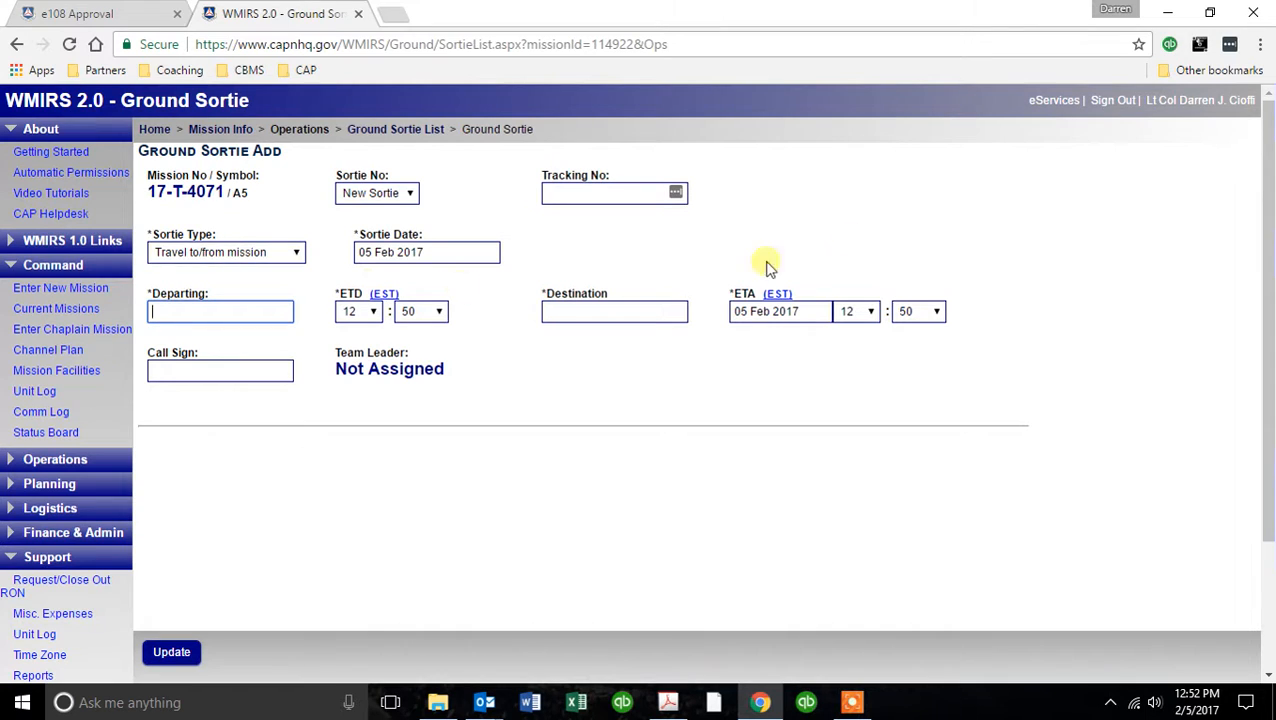
pyautogui.write('KDXR')
pyautogui.press('Tab')
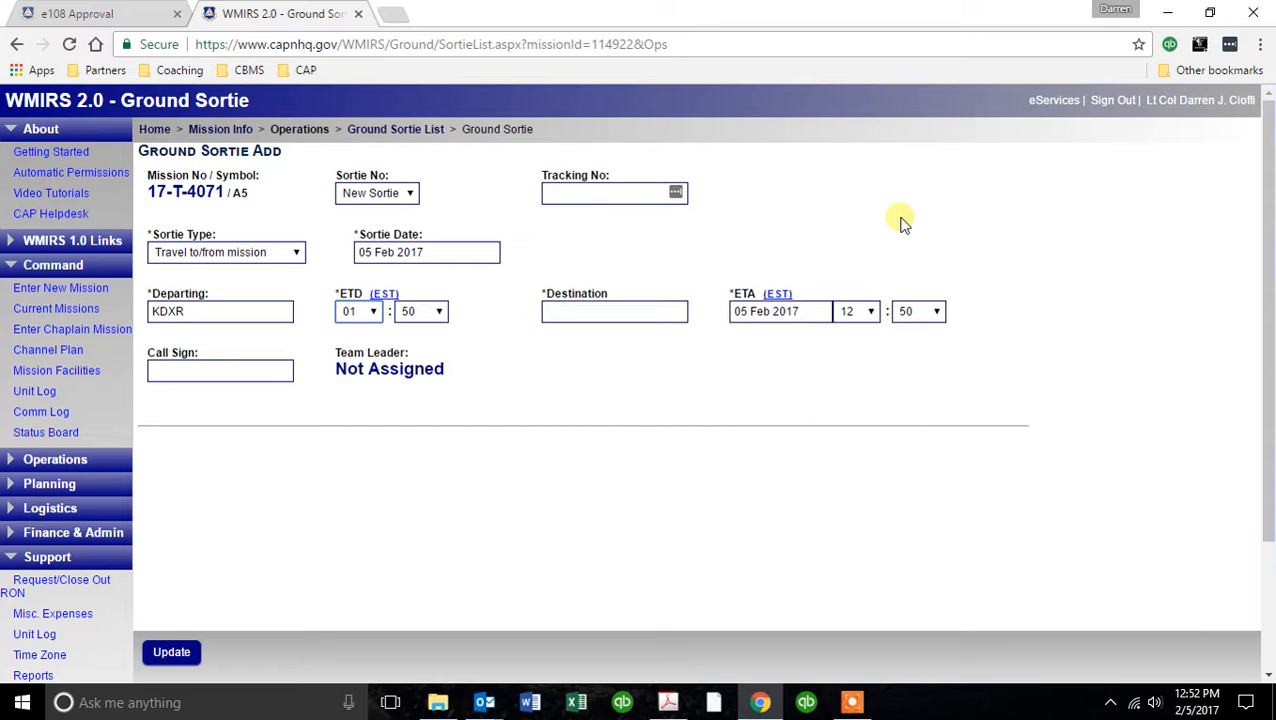
pyautogui.press('Tab')
# Enter KHFD as the destination and set the estimated arrival time to 08:30, keeping the date 05 Feb 2017.
pyautogui.press('Tab')
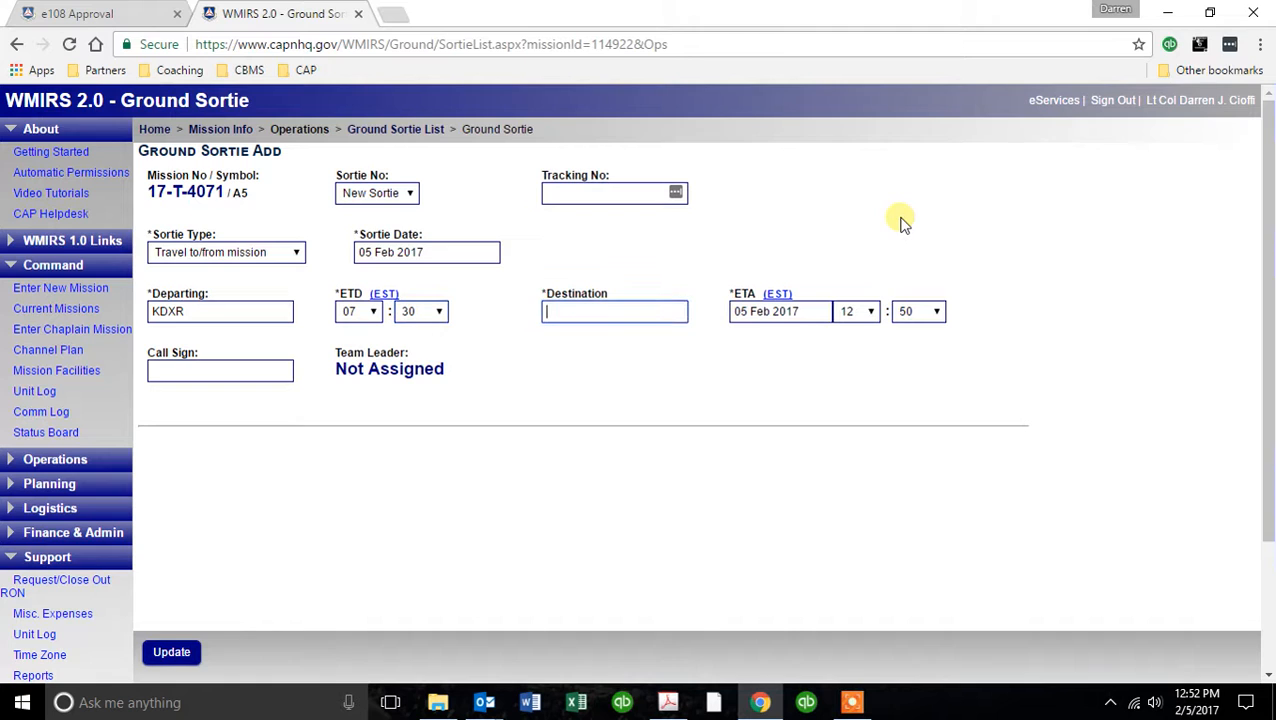
pyautogui.write('KHFD')
pyautogui.press('Tab')
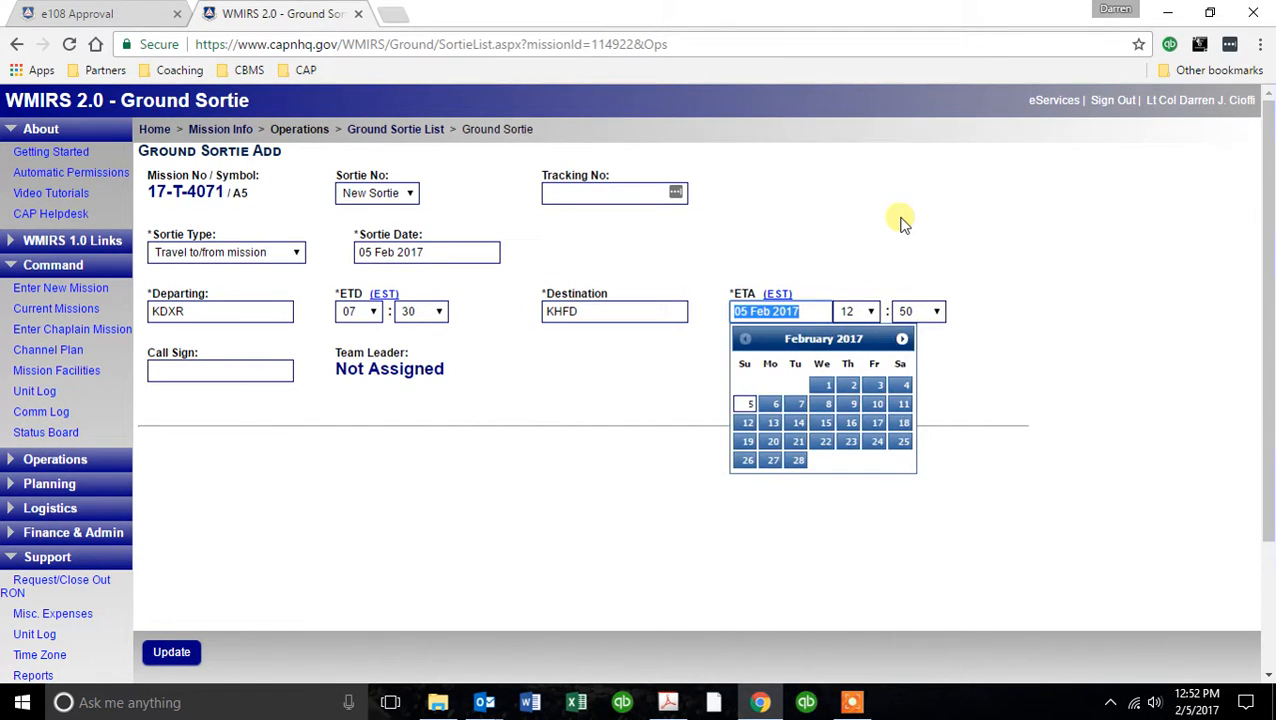
pyautogui.press('Tab')
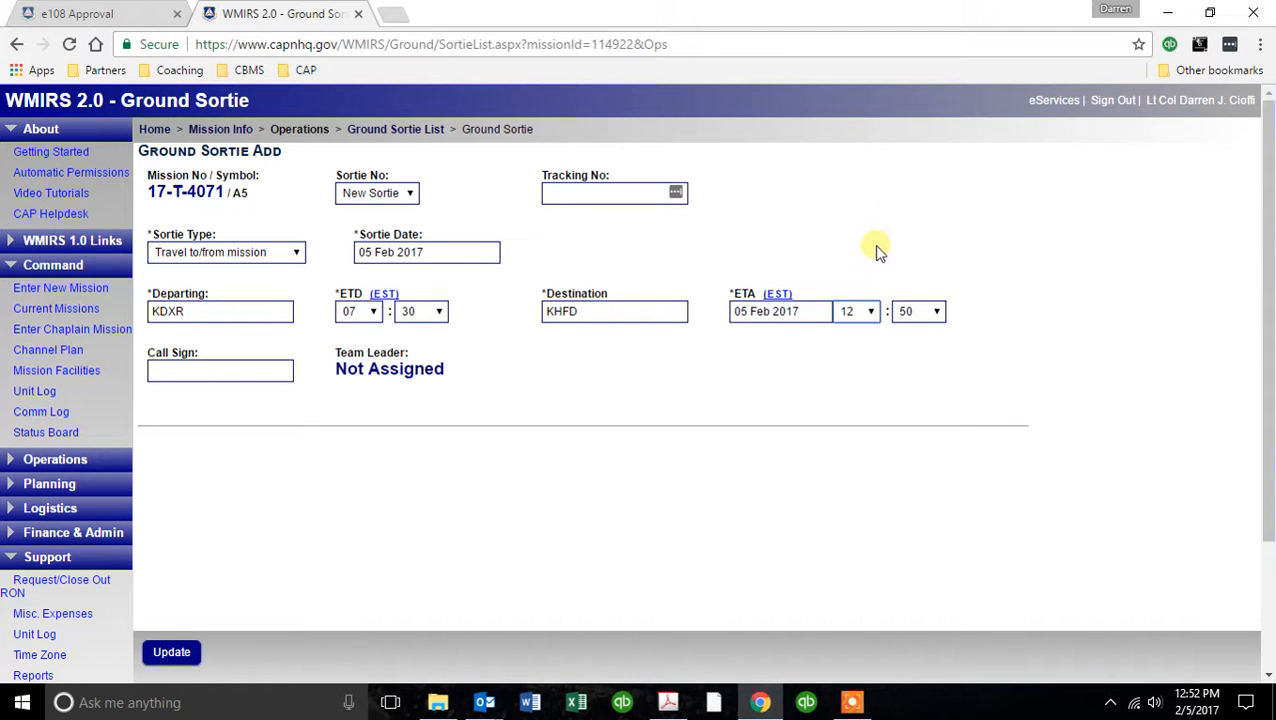
pyautogui.click(871, 311)
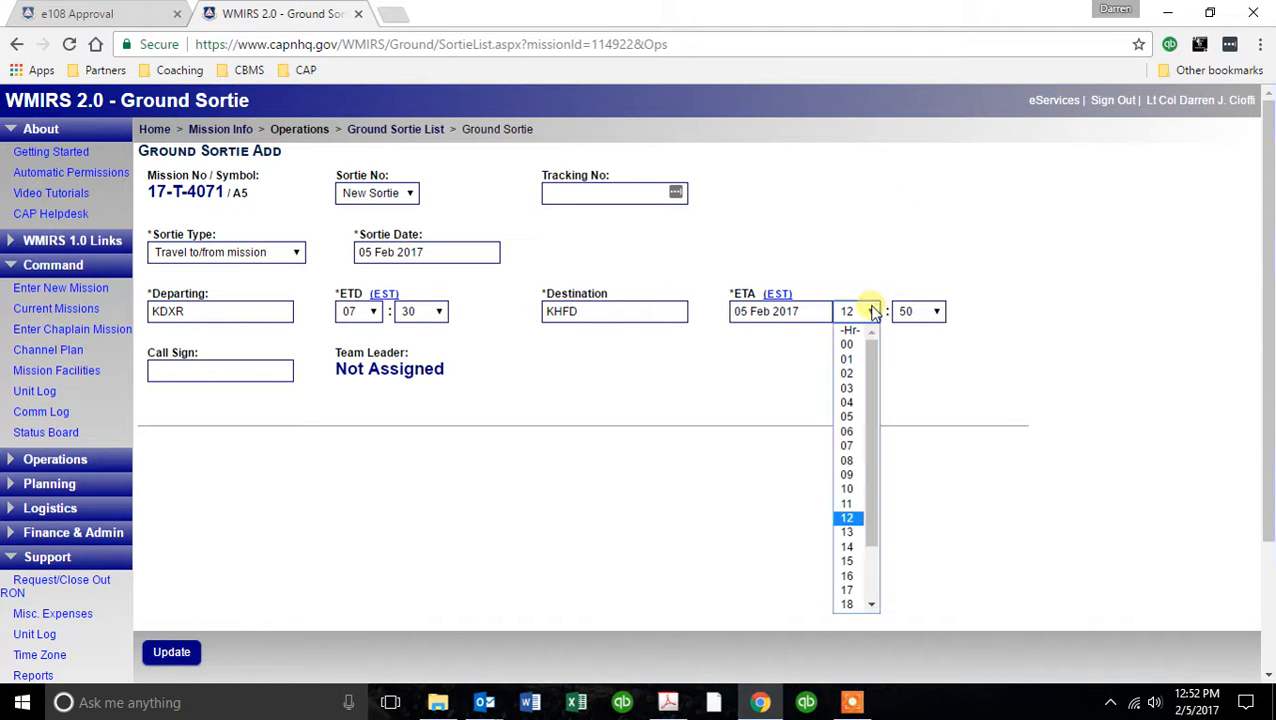
pyautogui.click(846, 460)
pyautogui.click(937, 314)
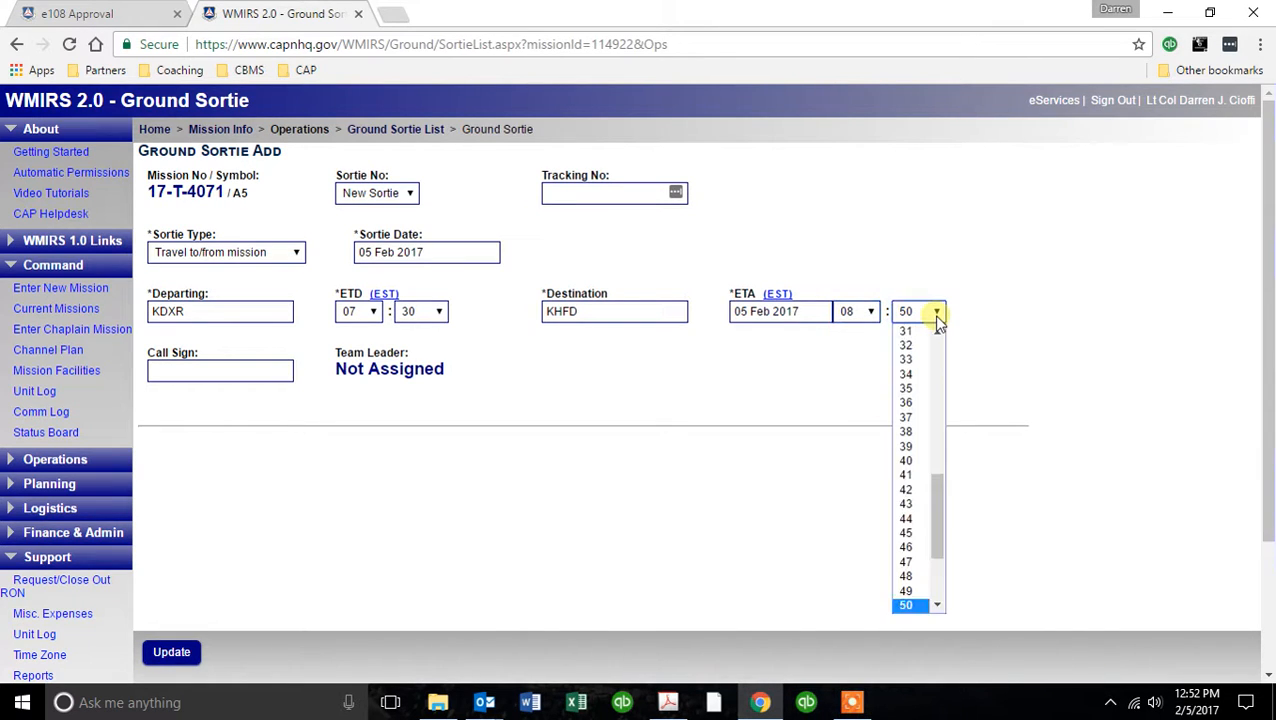
pyautogui.scroll(1, 935, 338)
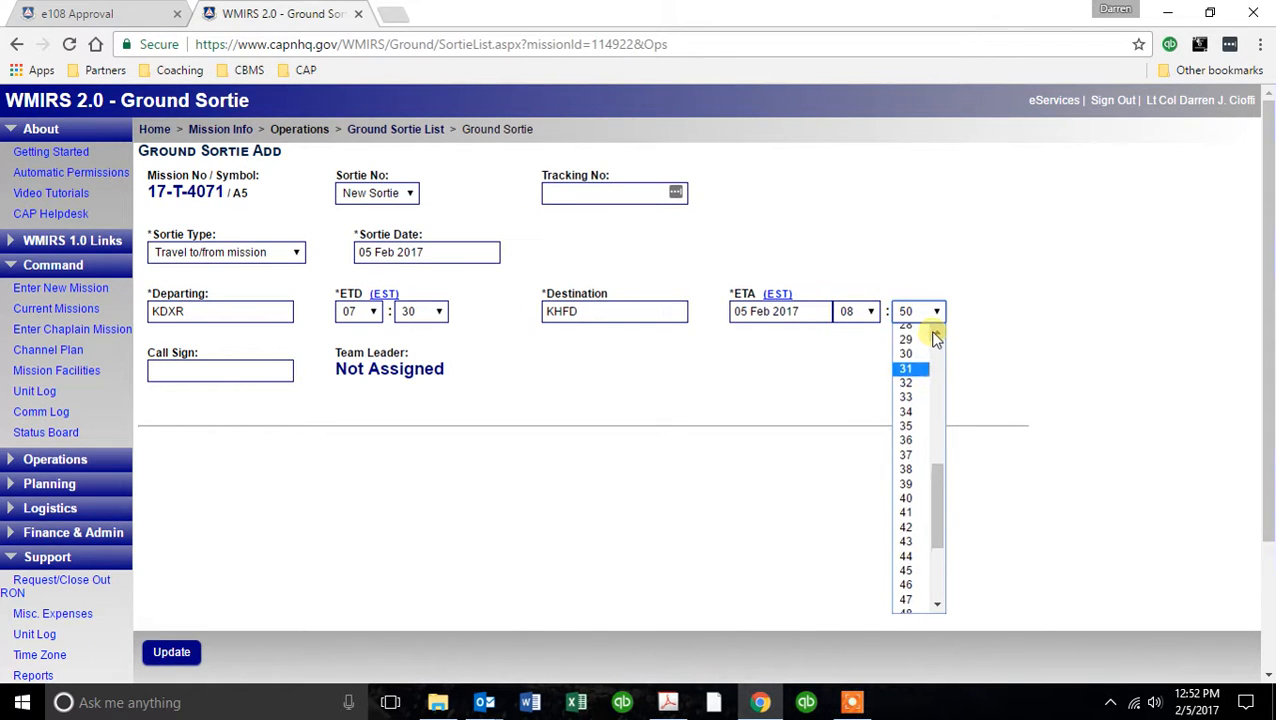
pyautogui.click(915, 358)
# Enter CharterOak 2 as the sortie's call sign and save the new ground sortie.
pyautogui.click(165, 371)
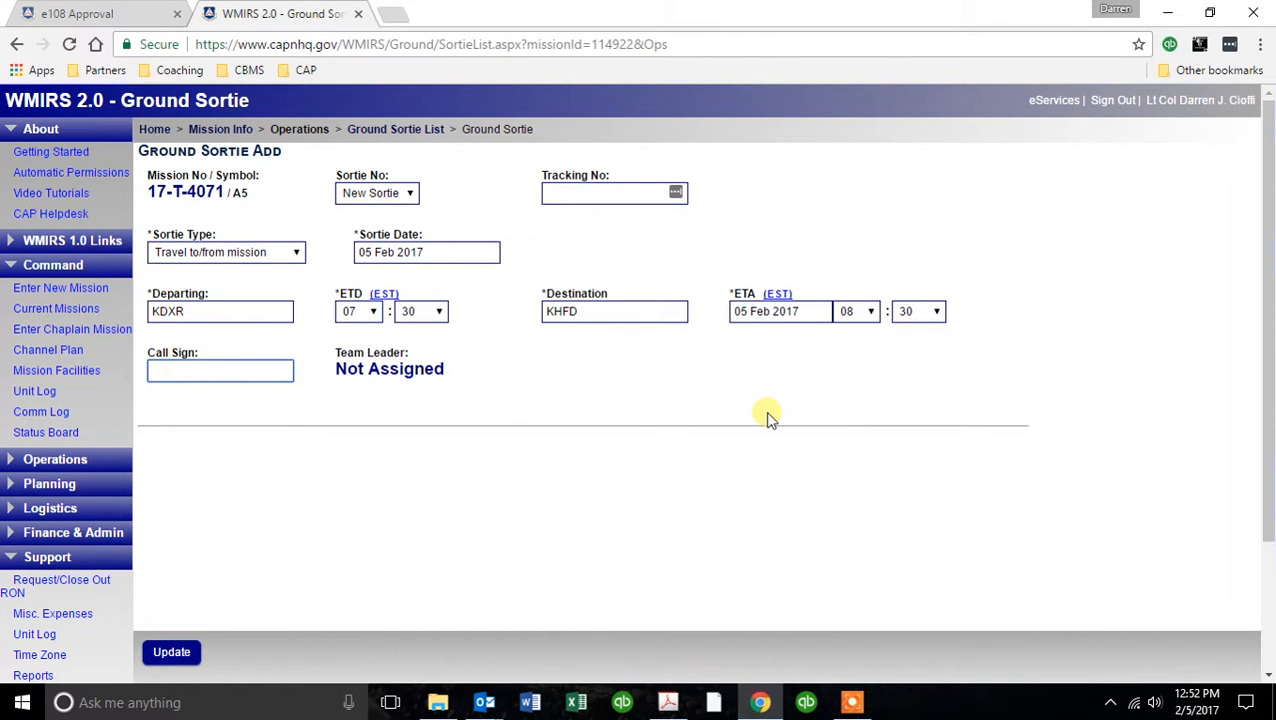
pyautogui.write('Cha')
pyautogui.press('Down')
pyautogui.press('Return')
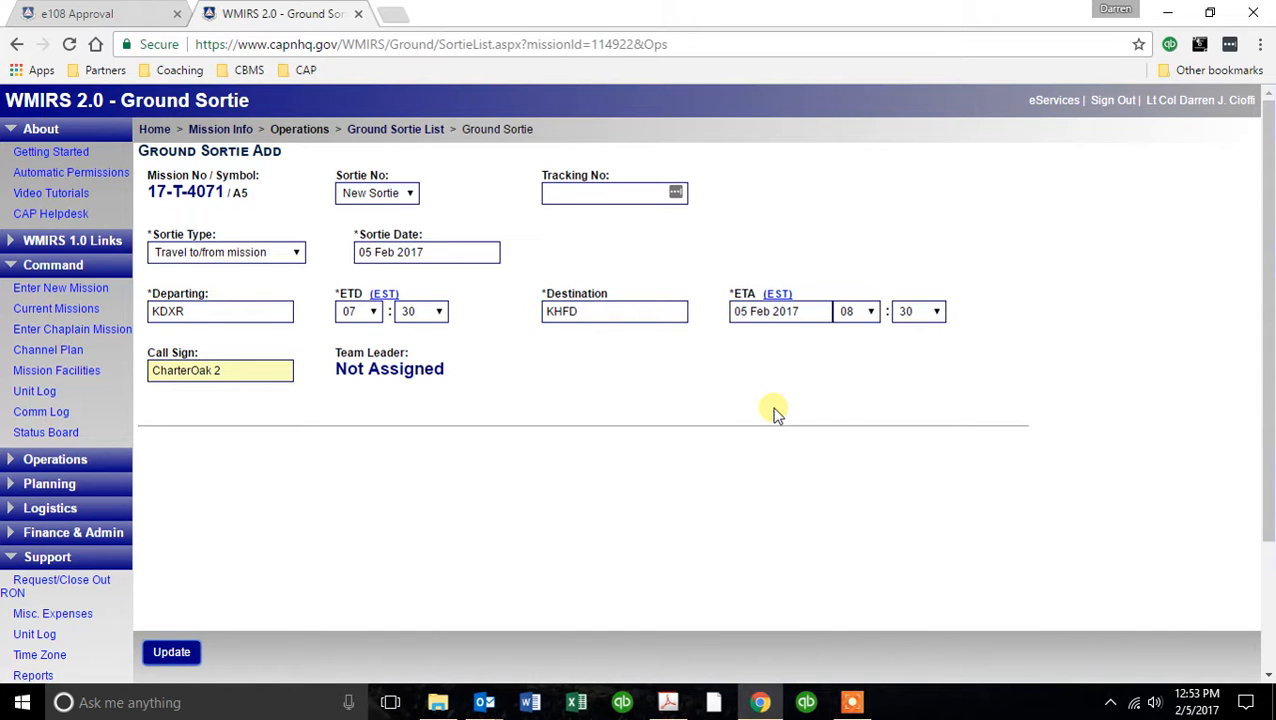
pyautogui.click(190, 653)
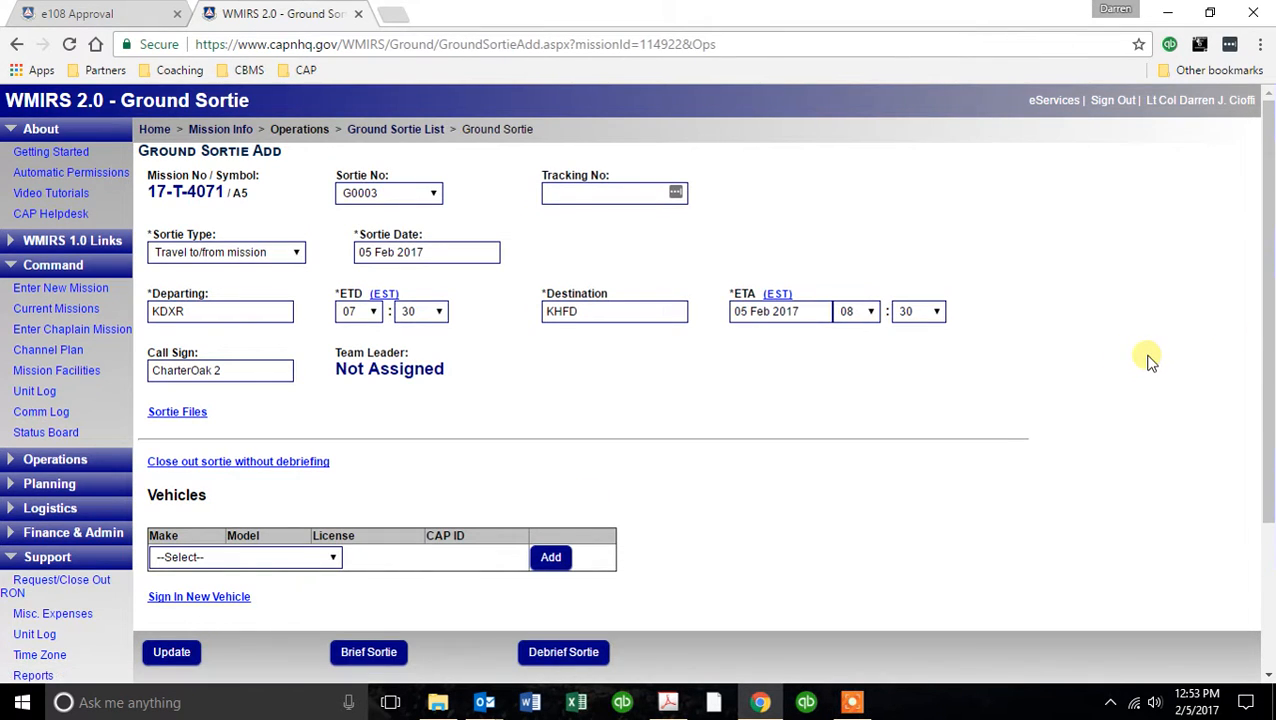
# Add the Dodge Caravan to the sortie's vehicles.
pyautogui.scroll(-1, 1078, 380)
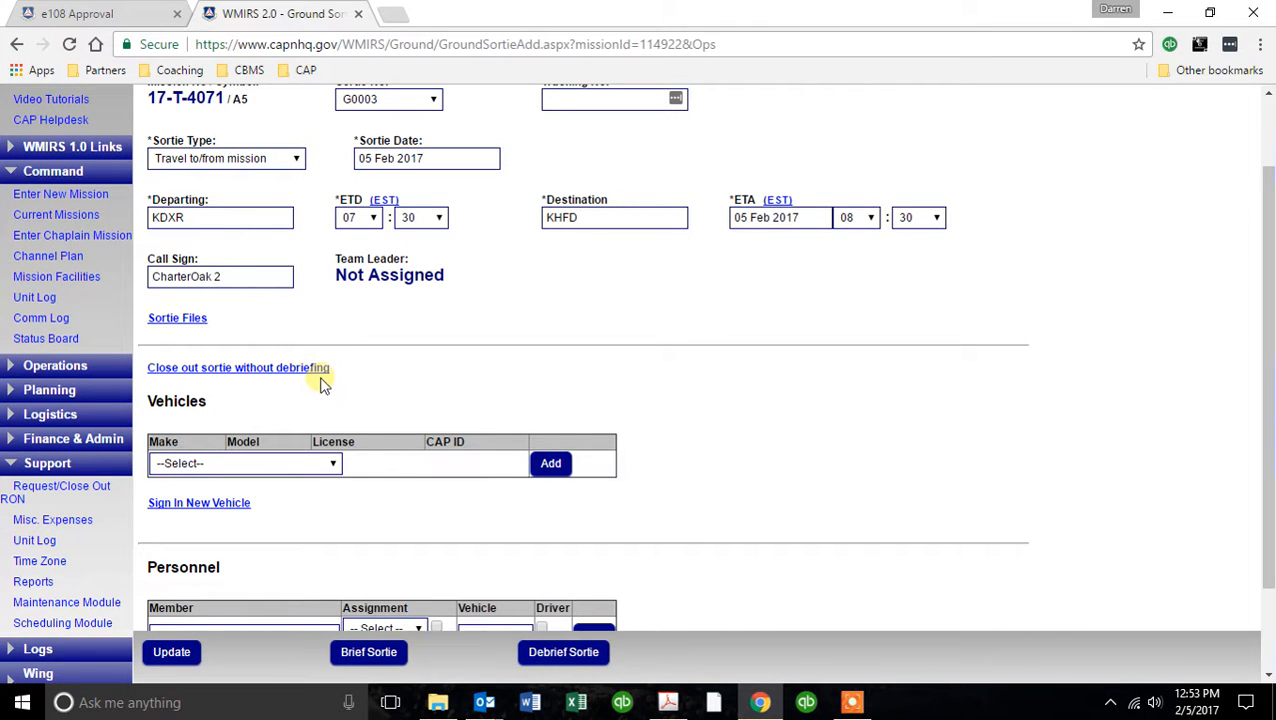
pyautogui.scroll(-1, 811, 393)
pyautogui.scroll(-1, 811, 393)
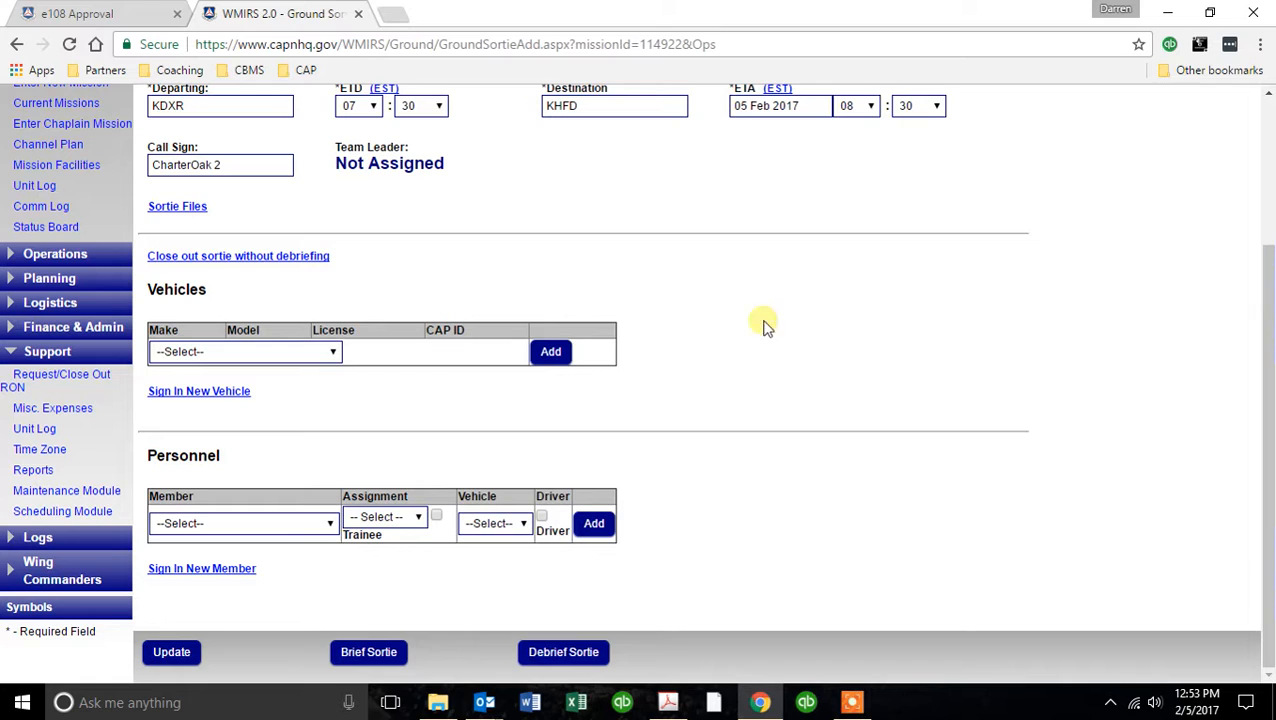
pyautogui.click(332, 354)
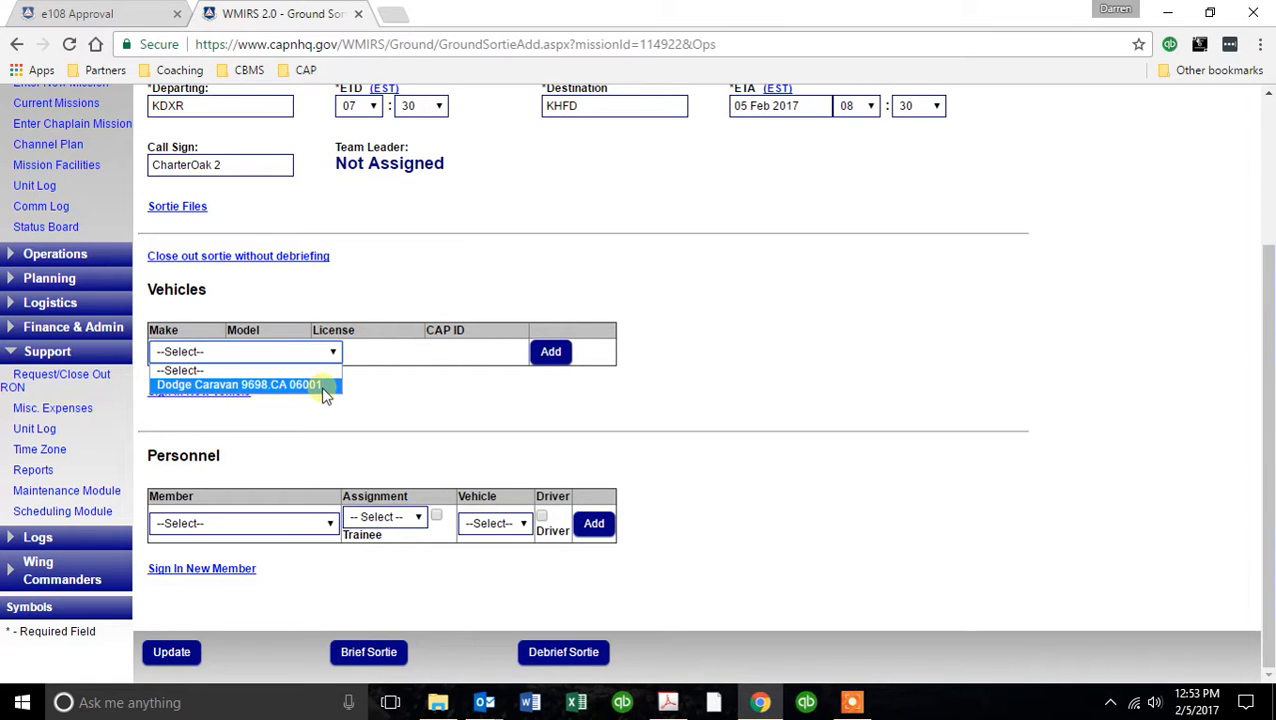
pyautogui.click(323, 385)
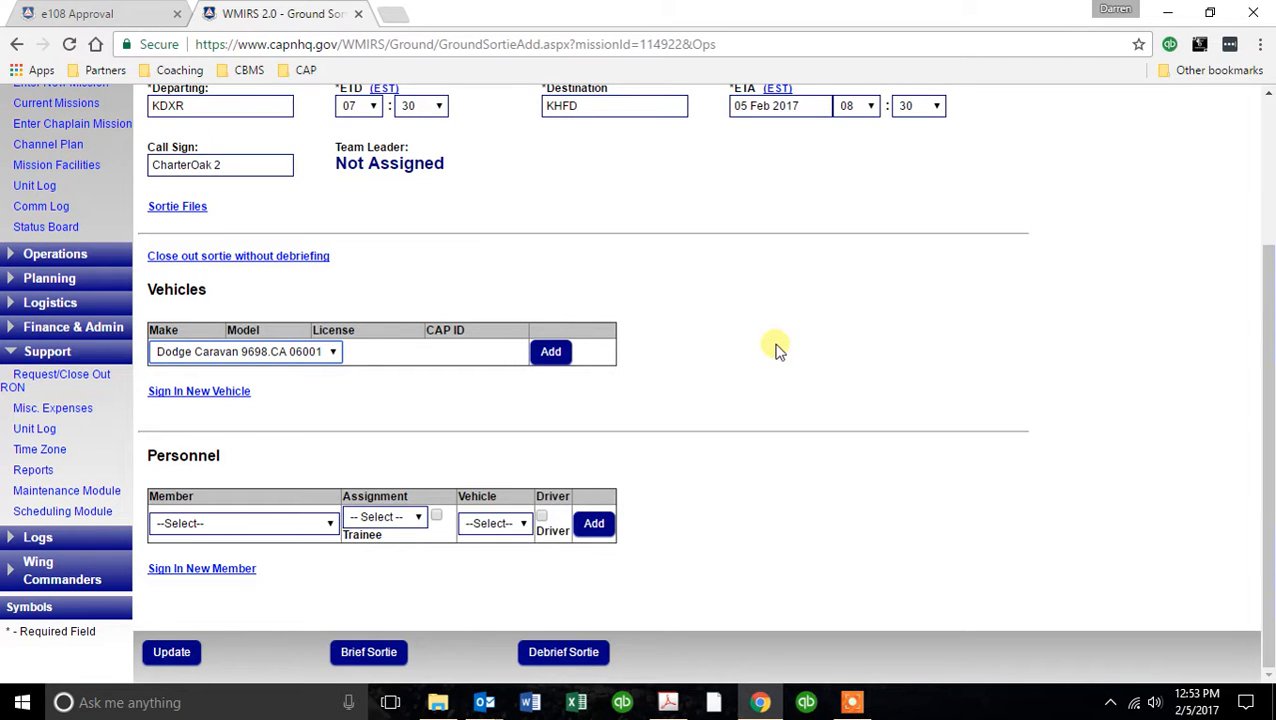
pyautogui.click(550, 354)
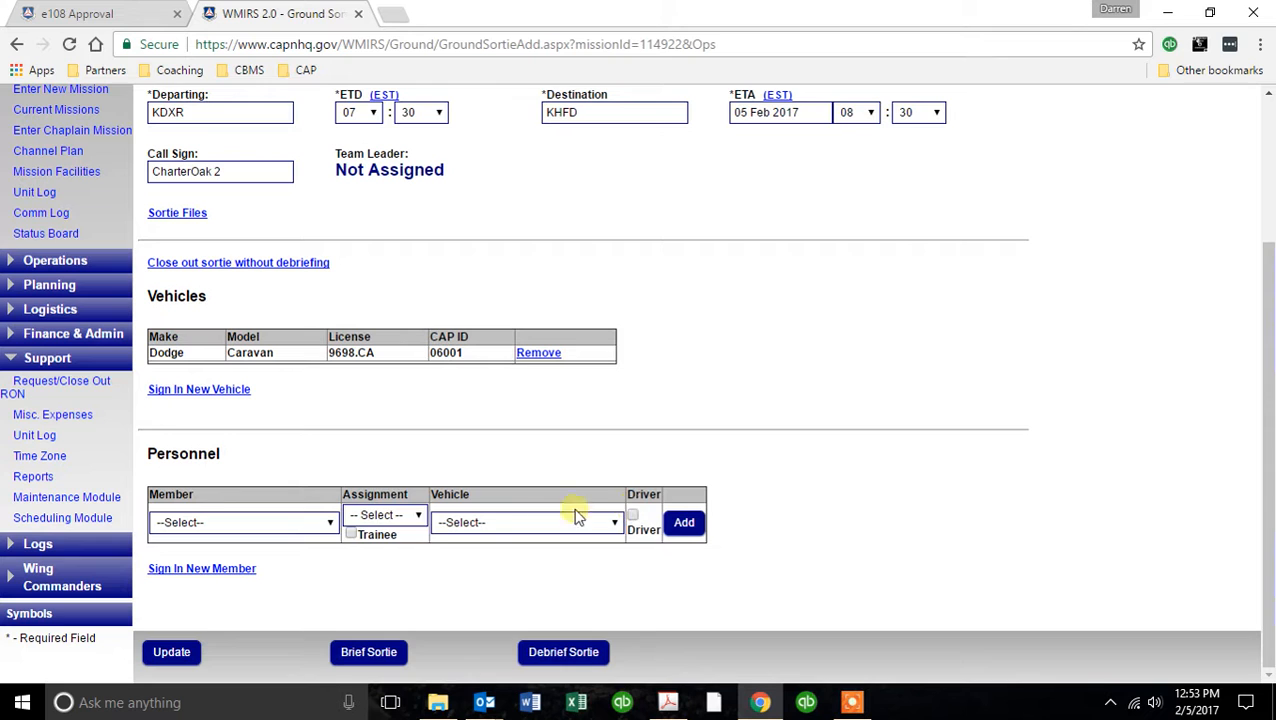
# Add the signed-in account's own member to the sortie personnel as Driver Only, assigned to the Dodge Caravan.
pyautogui.click(330, 521)
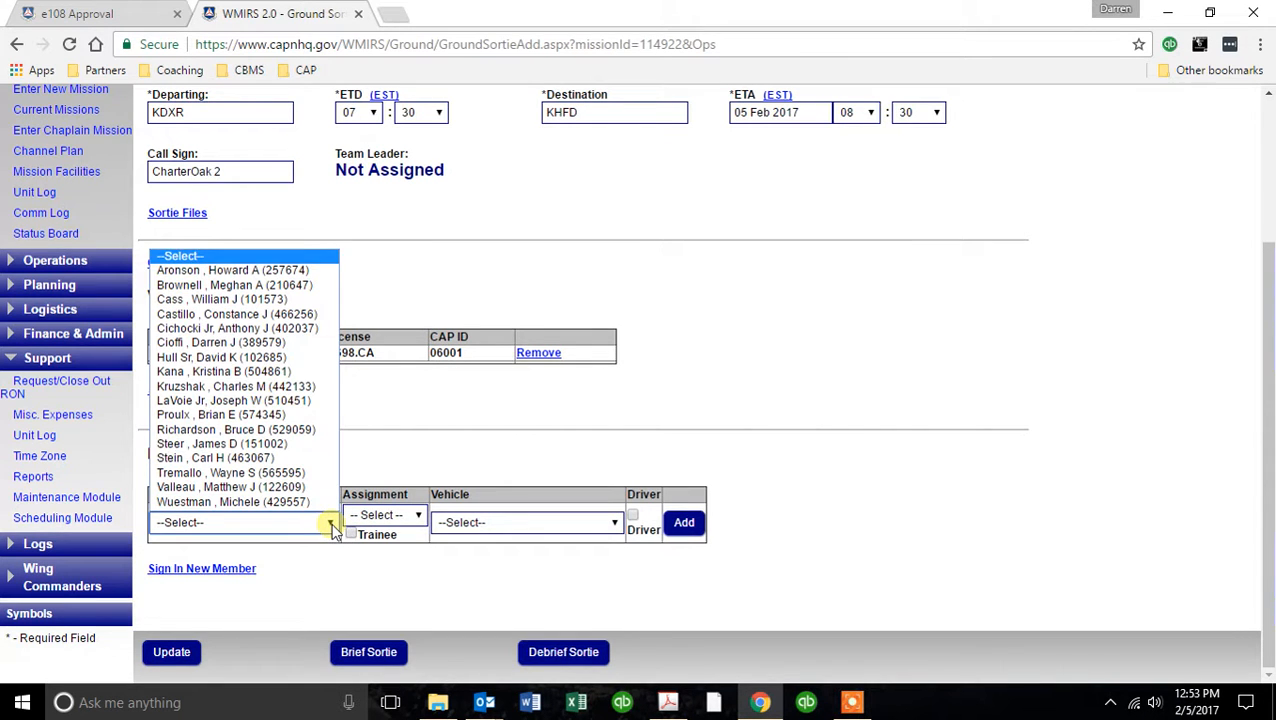
pyautogui.click(300, 342)
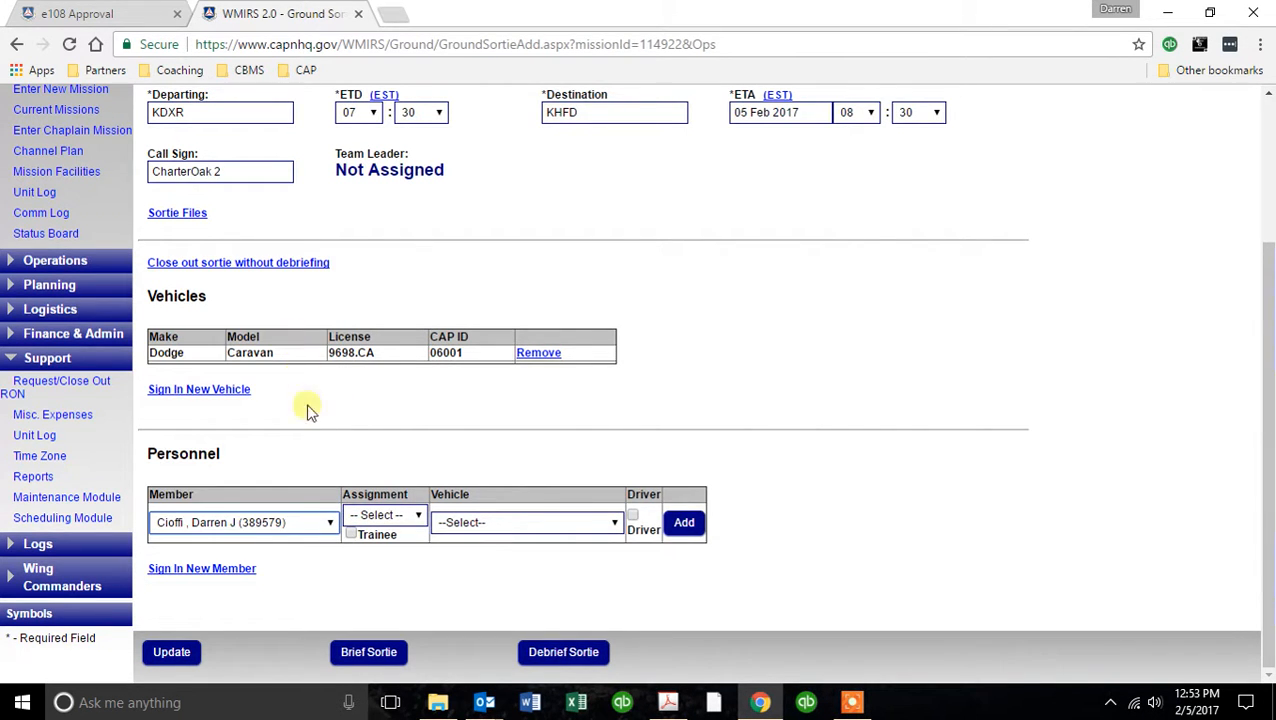
pyautogui.click(418, 515)
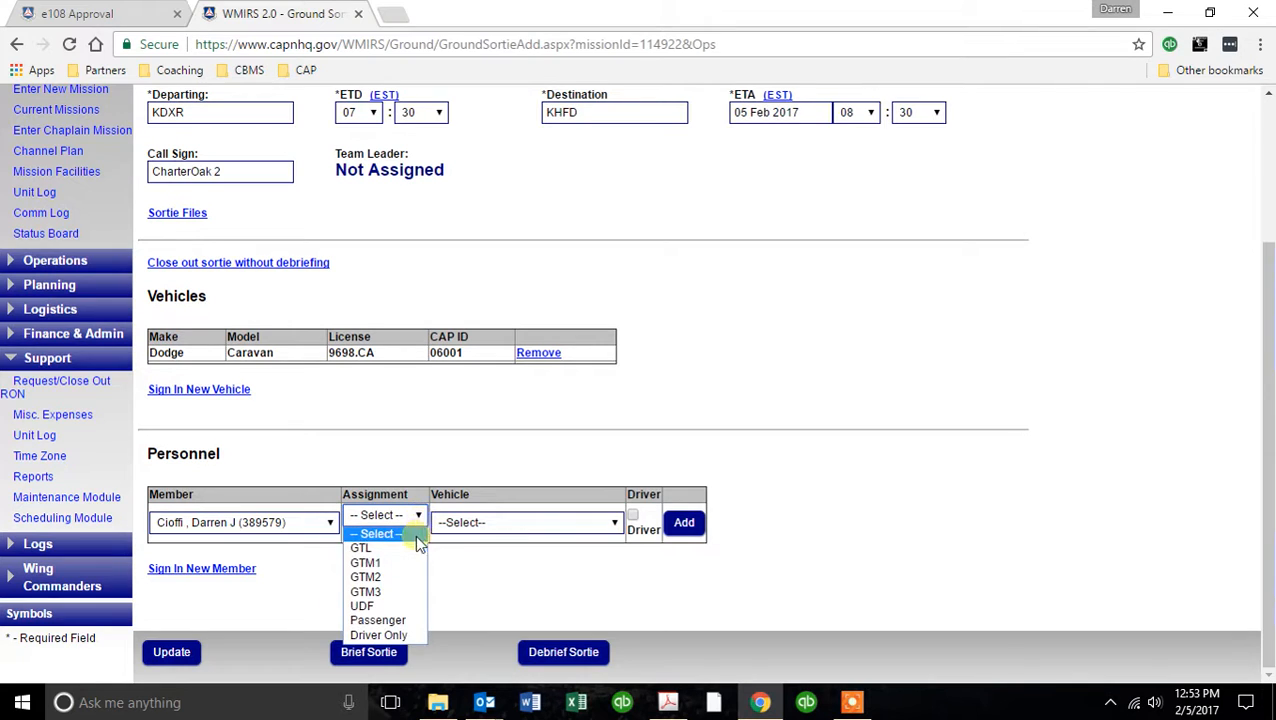
pyautogui.click(400, 634)
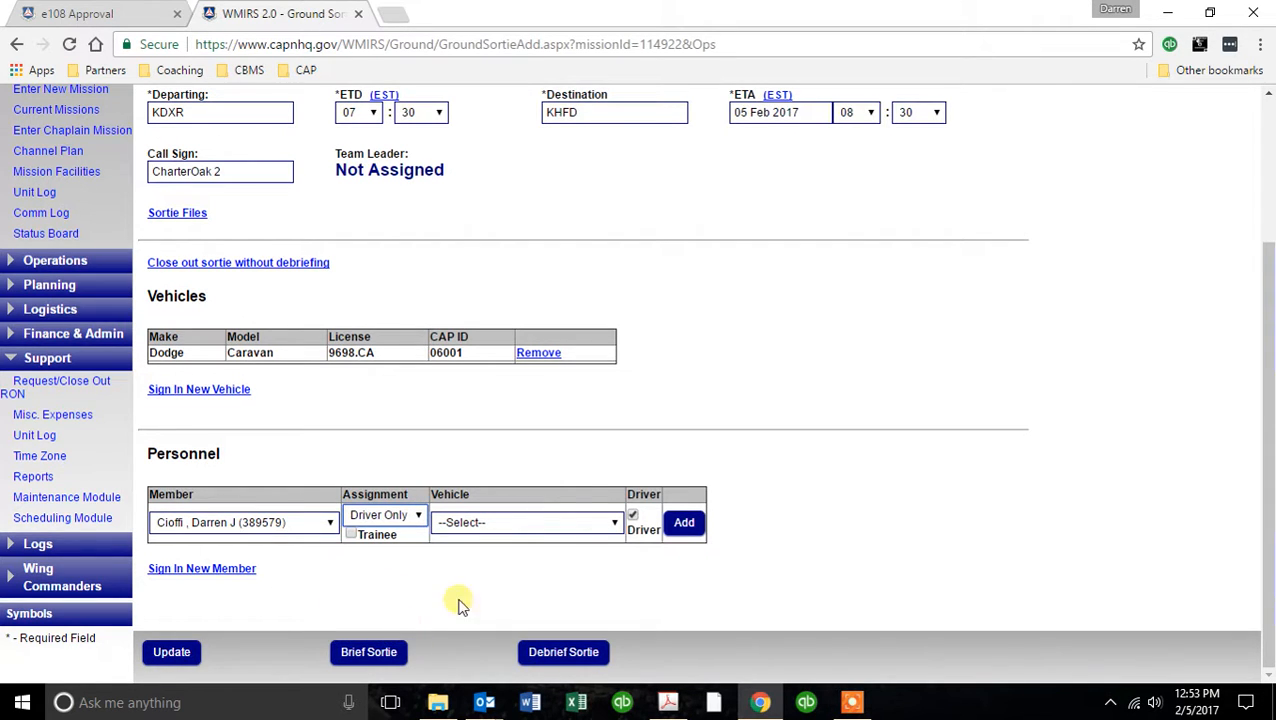
pyautogui.click(615, 528)
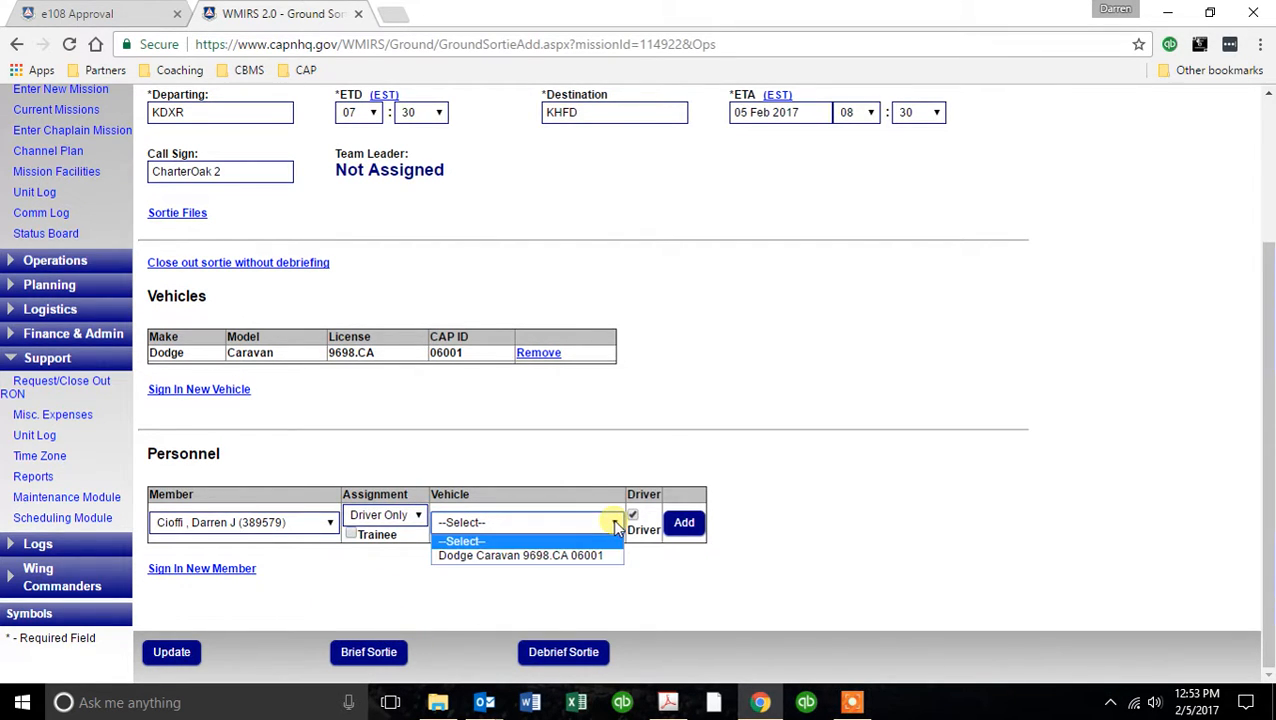
pyautogui.click(576, 557)
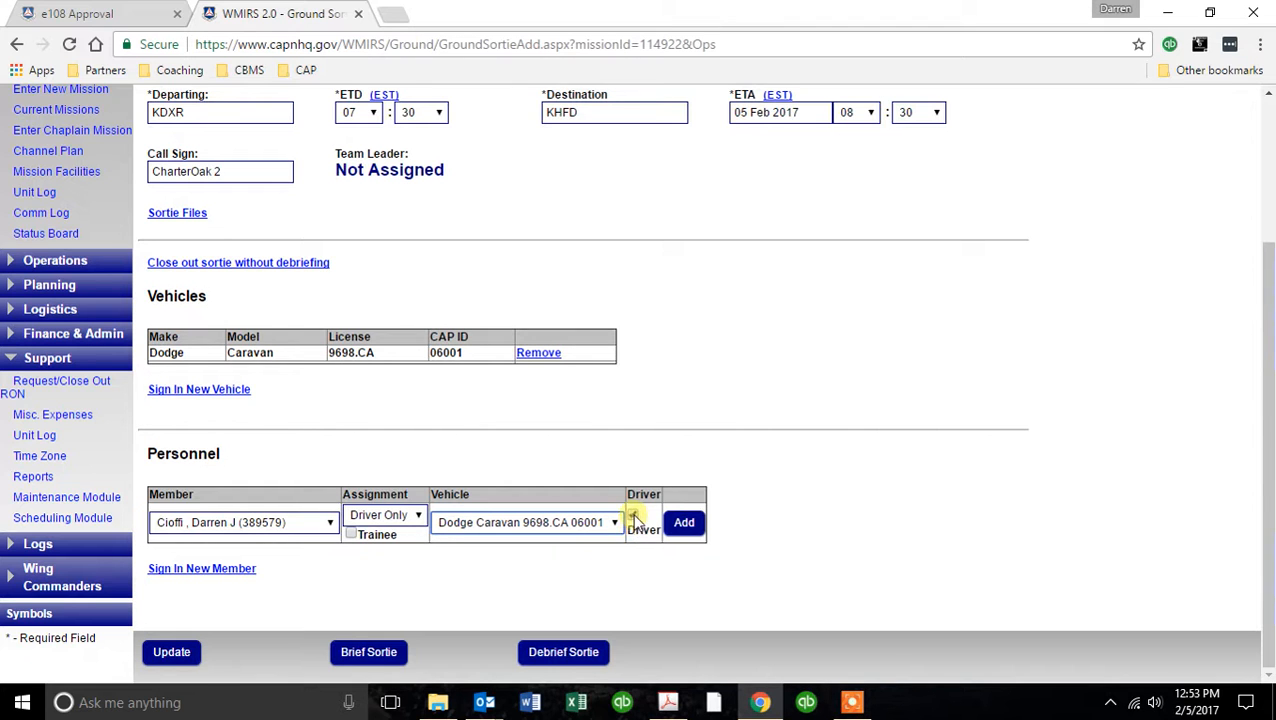
pyautogui.click(684, 522)
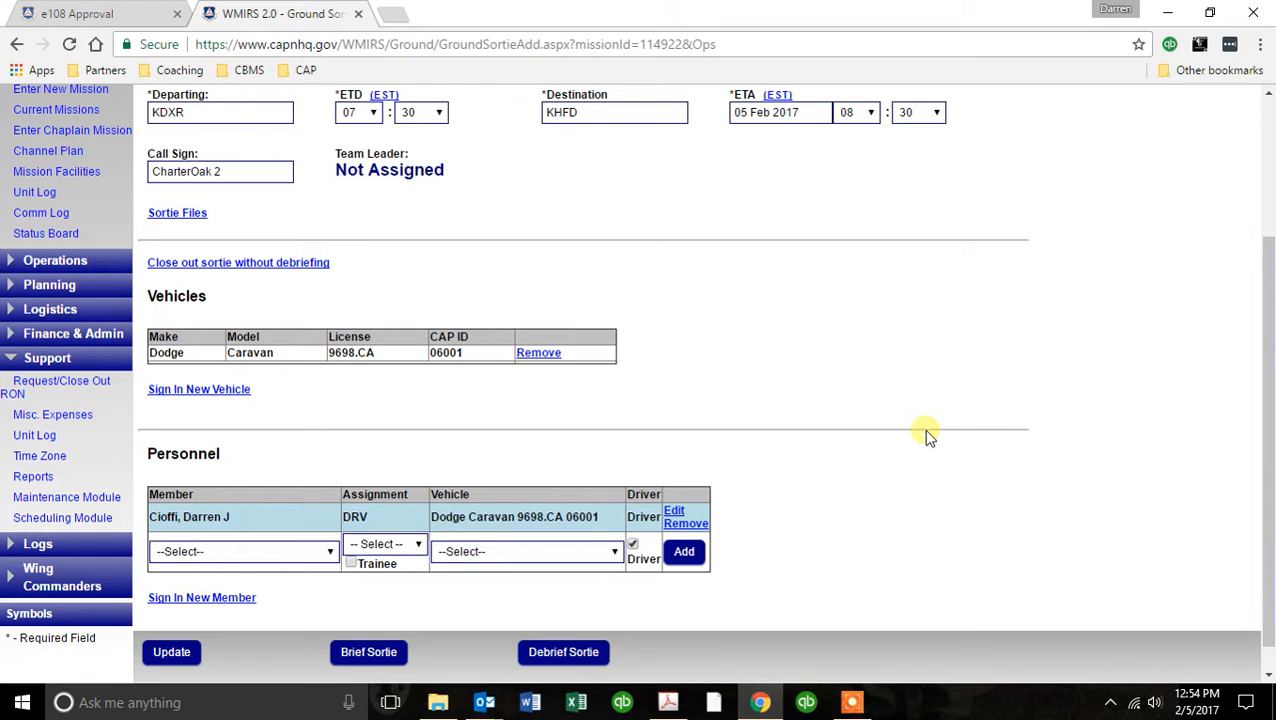
# Add the last member in the member list to the sortie personnel as Passenger in the Dodge Caravan.
pyautogui.click(330, 524)
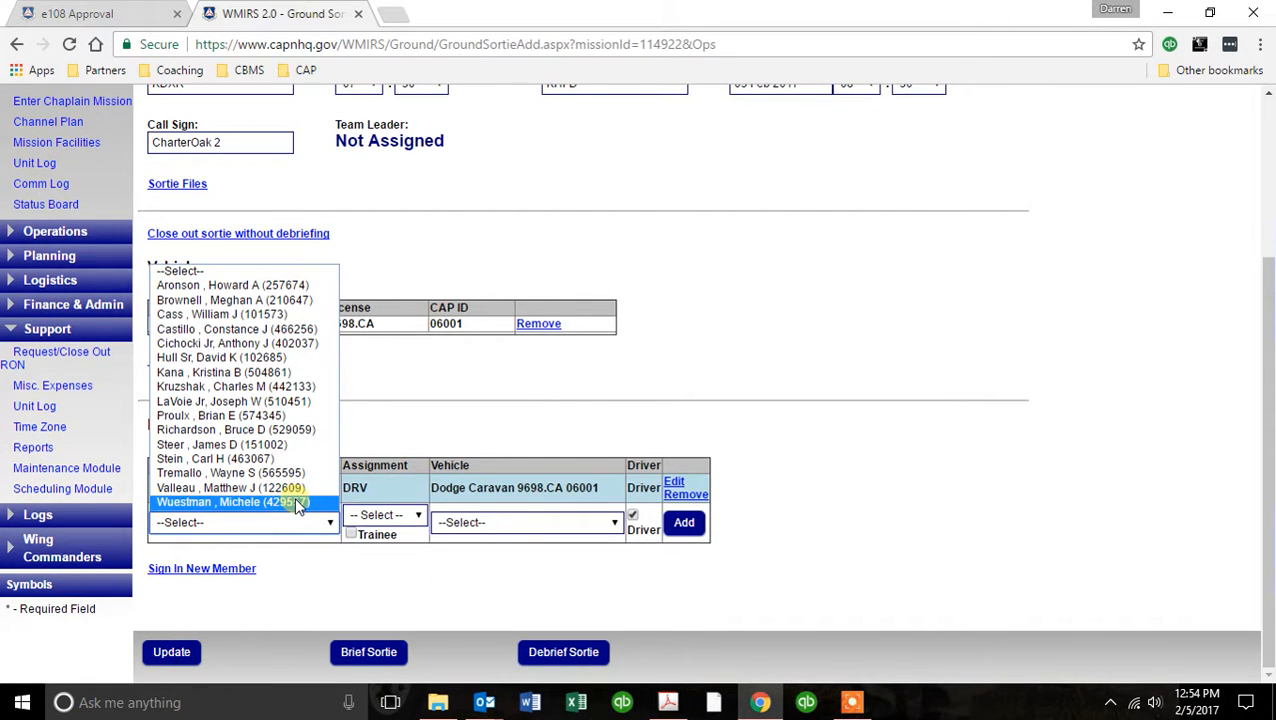
pyautogui.click(296, 503)
pyautogui.click(419, 516)
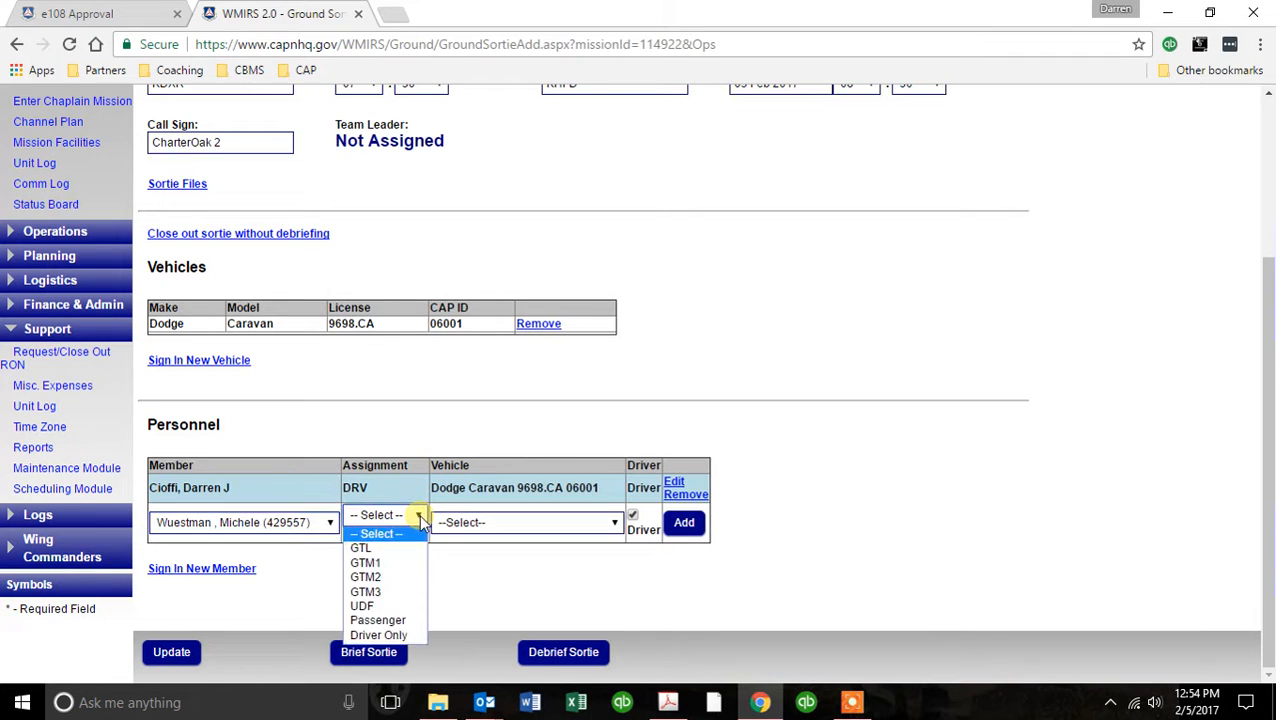
pyautogui.click(412, 620)
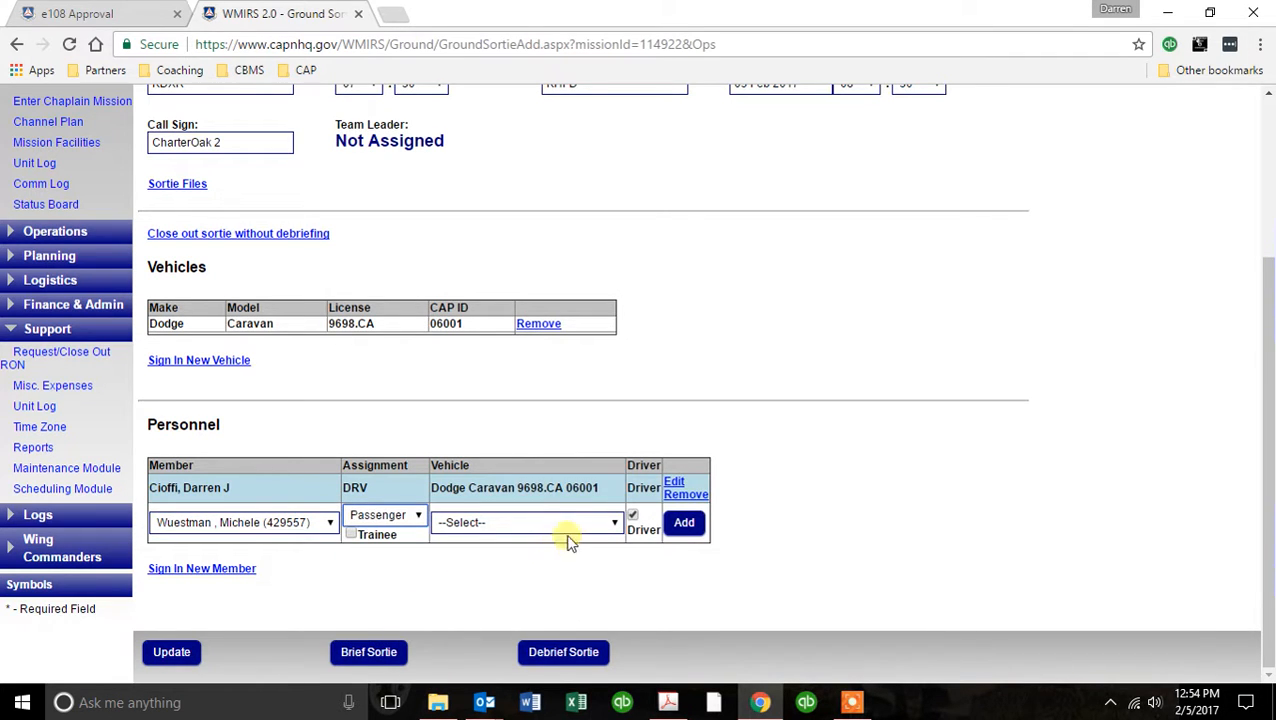
pyautogui.click(612, 527)
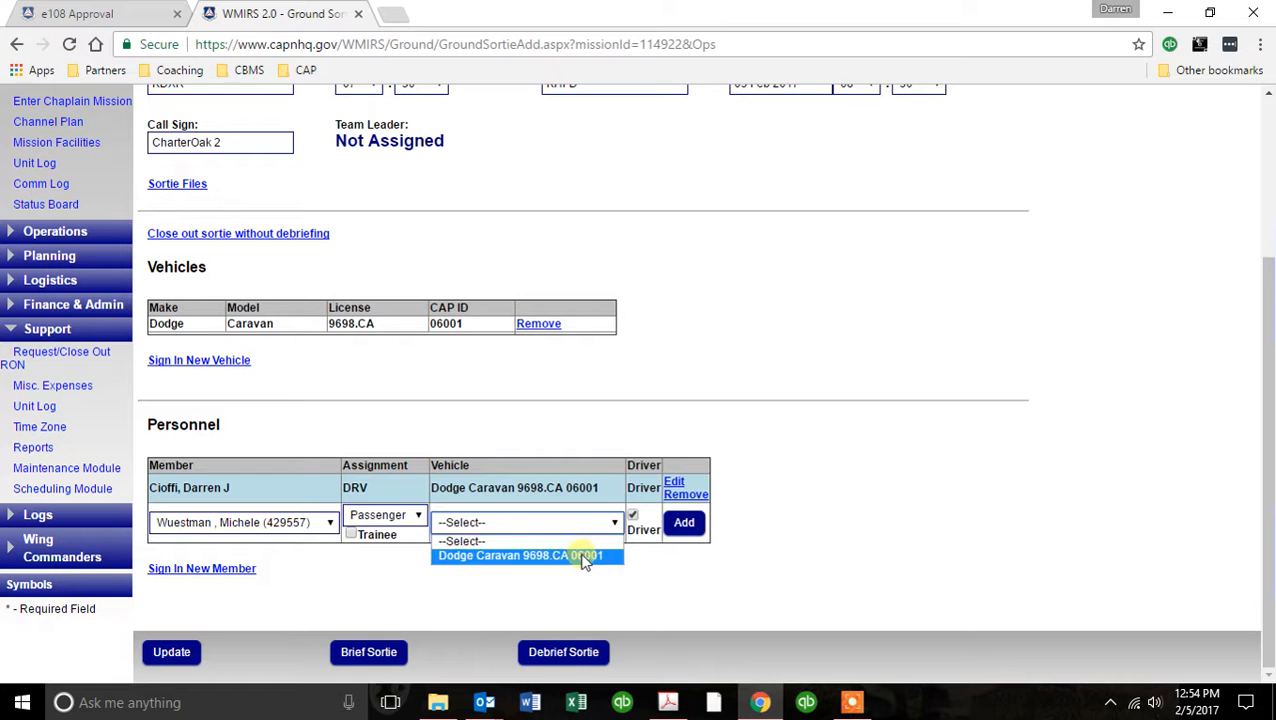
pyautogui.click(583, 557)
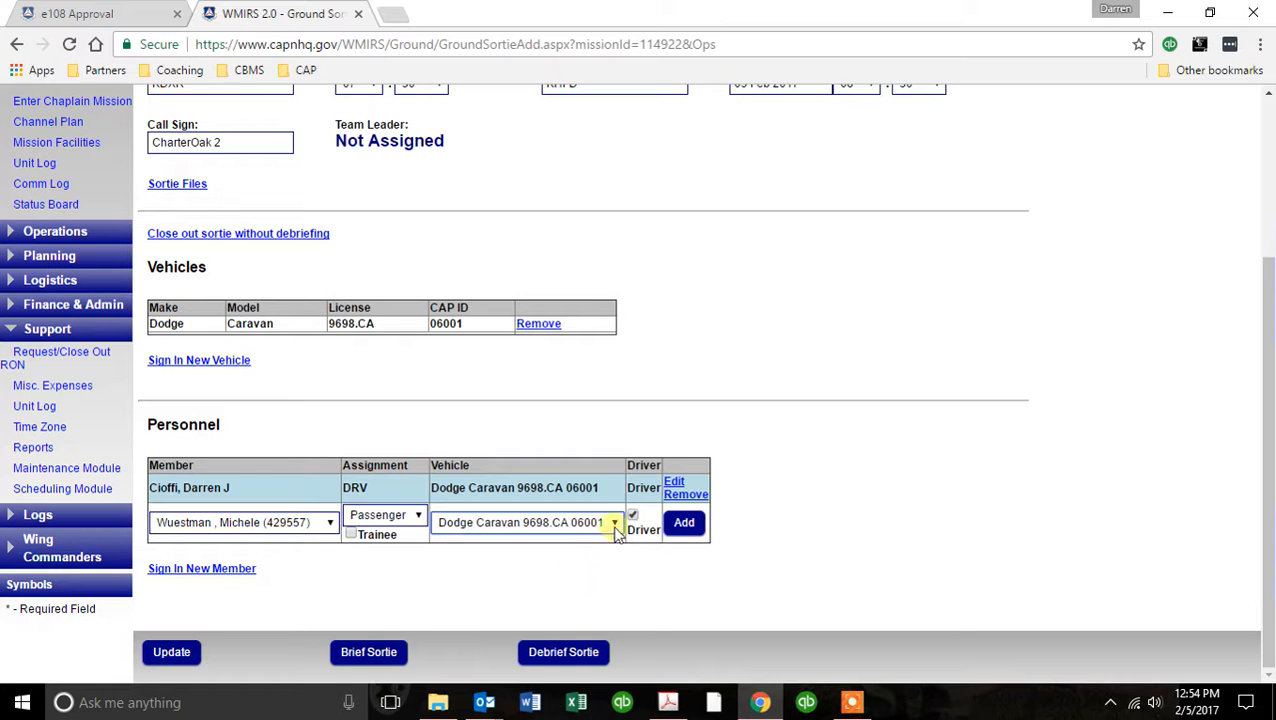
pyautogui.click(684, 523)
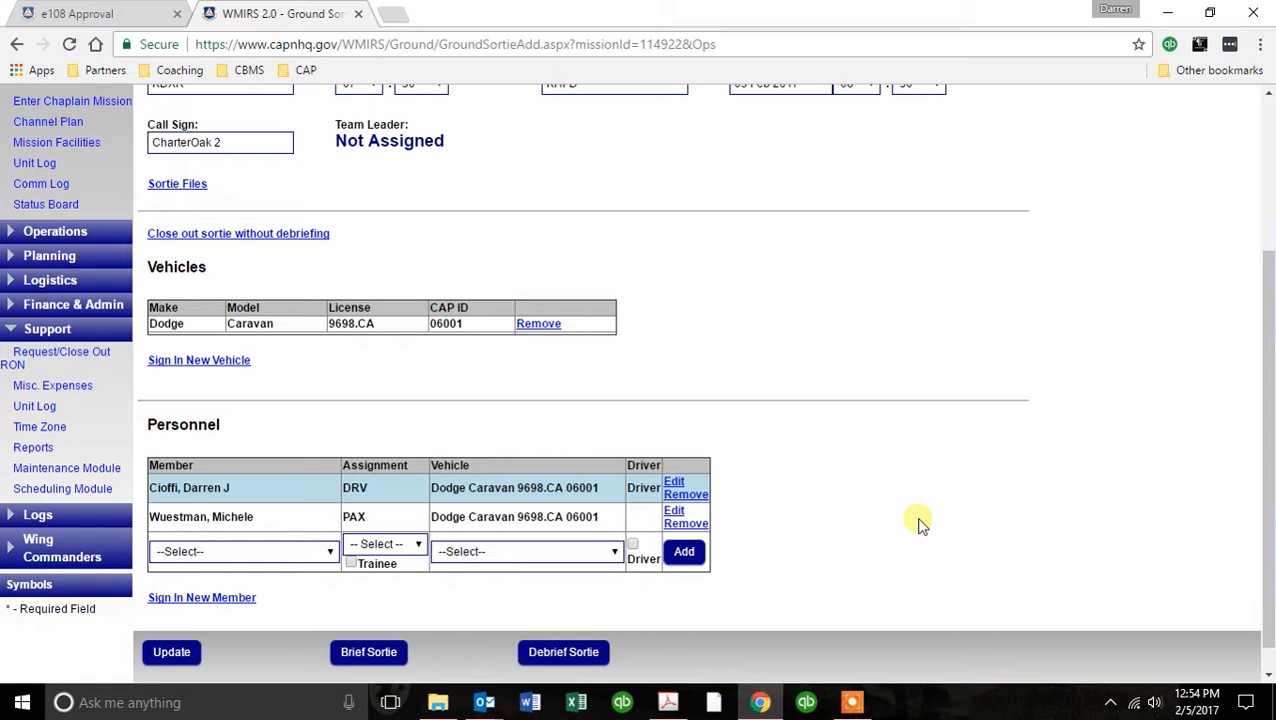
# Save the ground sortie with its assigned vehicle and personnel, and check the sortie's entries.
pyautogui.scroll(3, 940, 455)
pyautogui.scroll(-2, 1060, 415)
pyautogui.scroll(-1, 1095, 398)
pyautogui.click(160, 652)
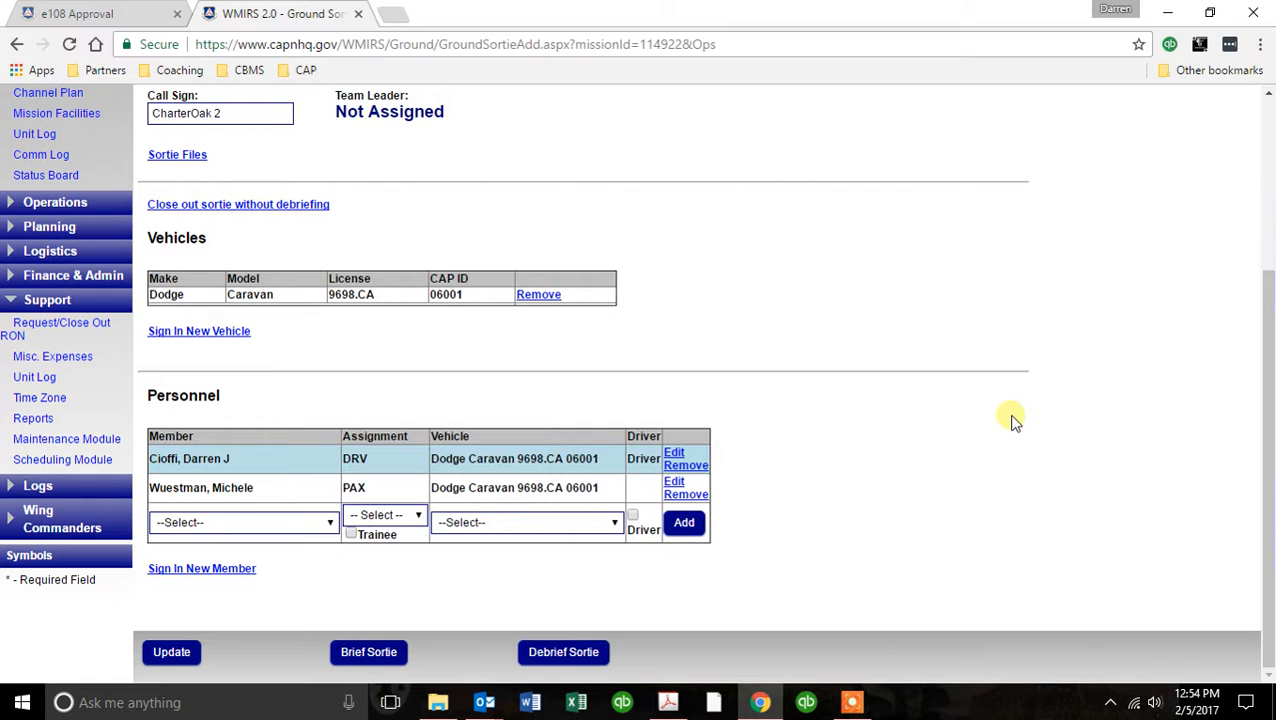
pyautogui.scroll(1, 1012, 420)
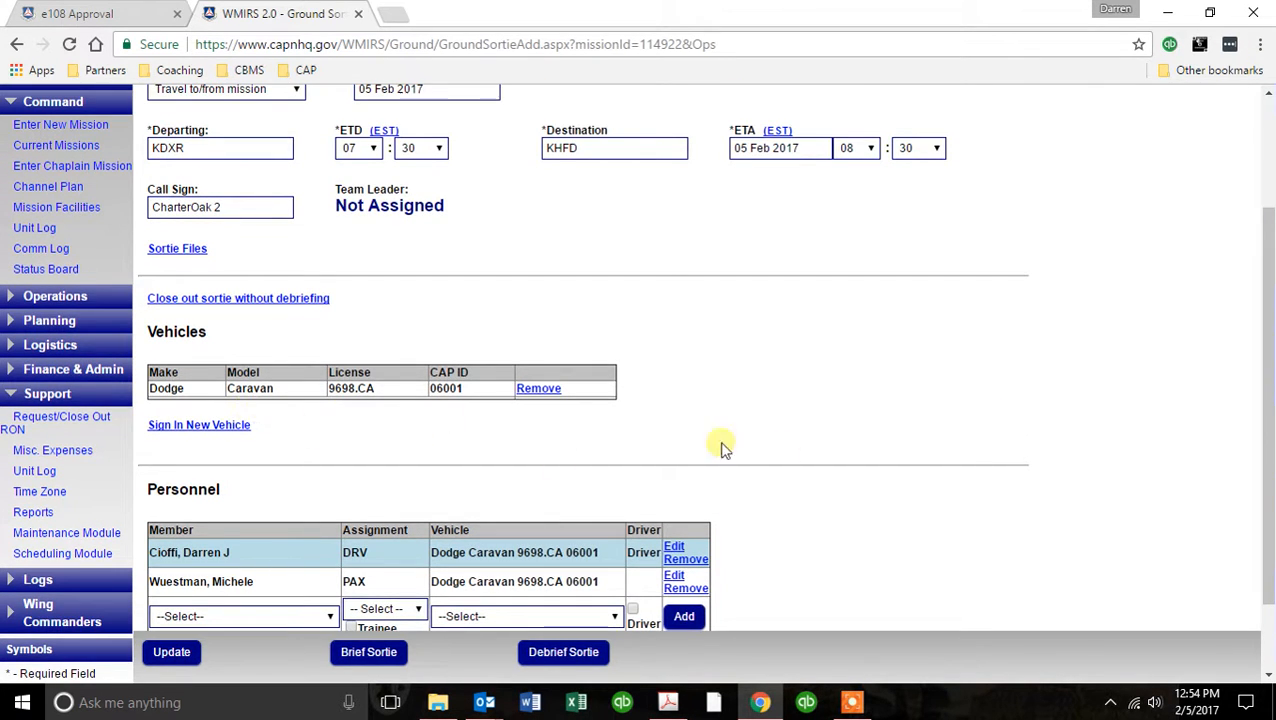
pyautogui.scroll(-1, 805, 437)
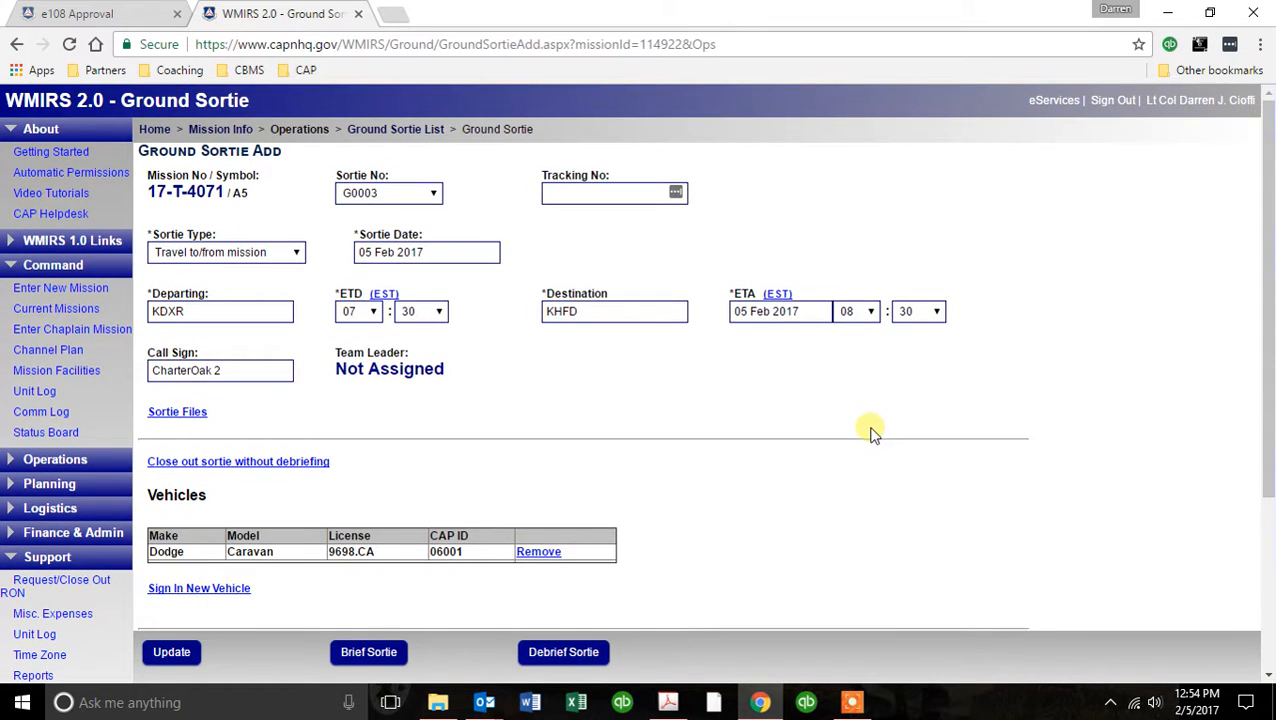
# Open the sortie's briefing and enter "Travel to Hartford mission base" as the primary assignment.
pyautogui.click(370, 652)
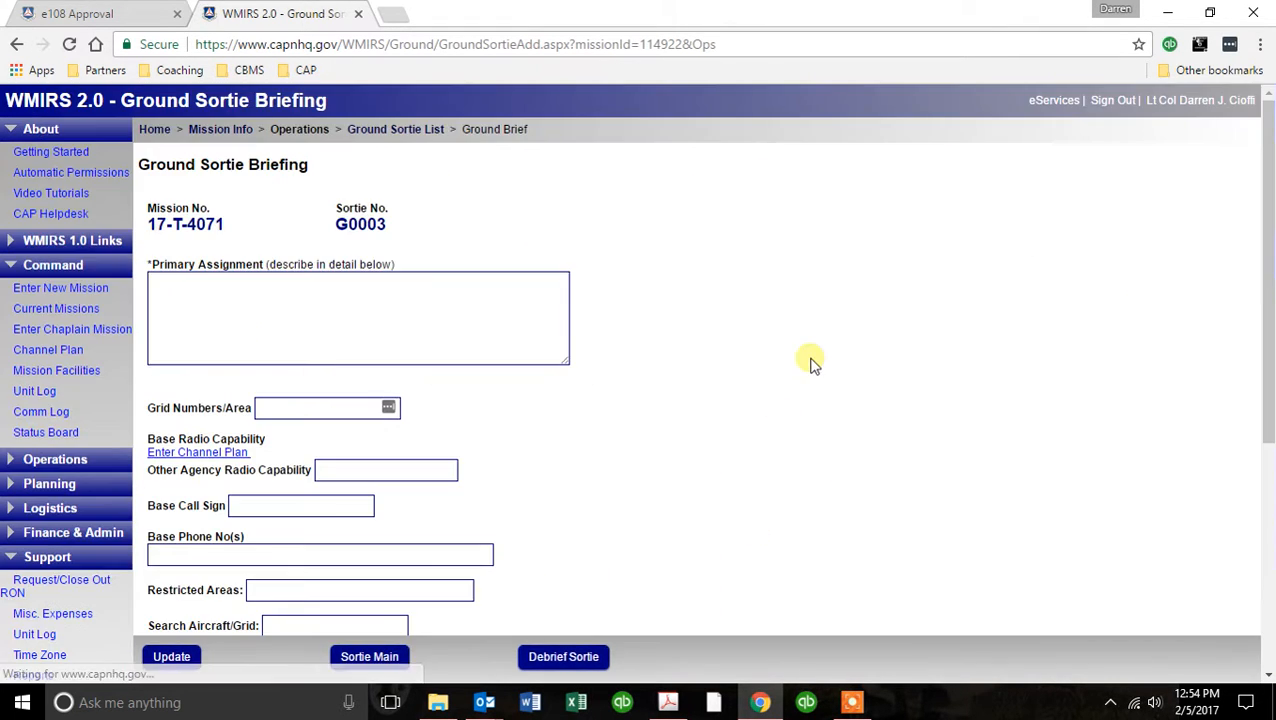
pyautogui.click(203, 311)
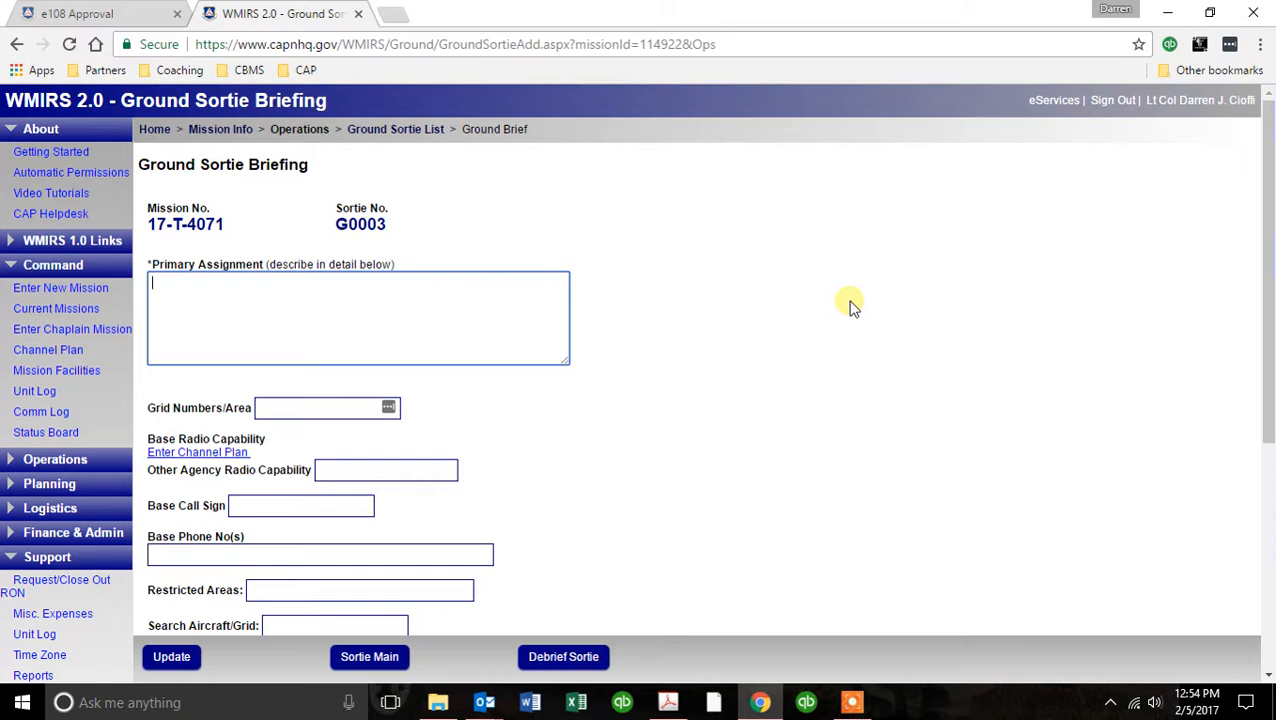
pyautogui.write('Travel to Hartford mission base')
pyautogui.press('Tab')
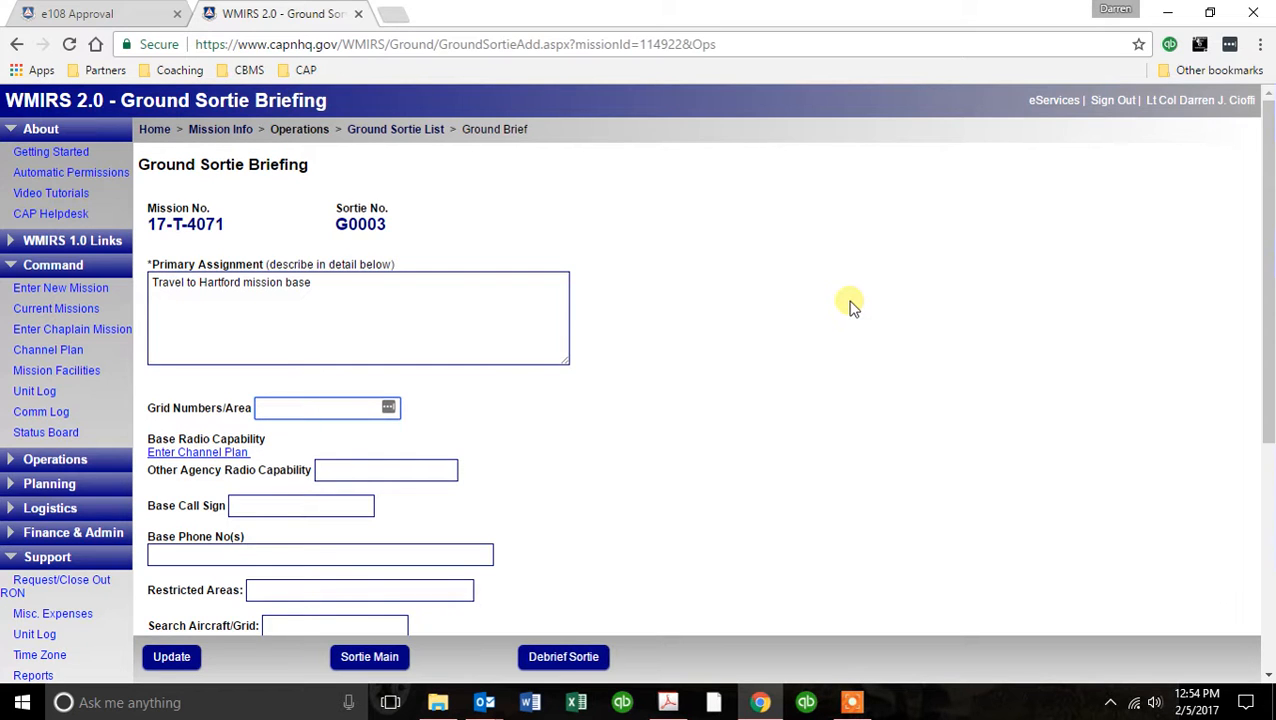
# Set Grid Numbers/Area, Other Agency Radio Capability and Base Call Sign to N/A in the briefing.
pyautogui.write('N/A')
pyautogui.press('Tab')
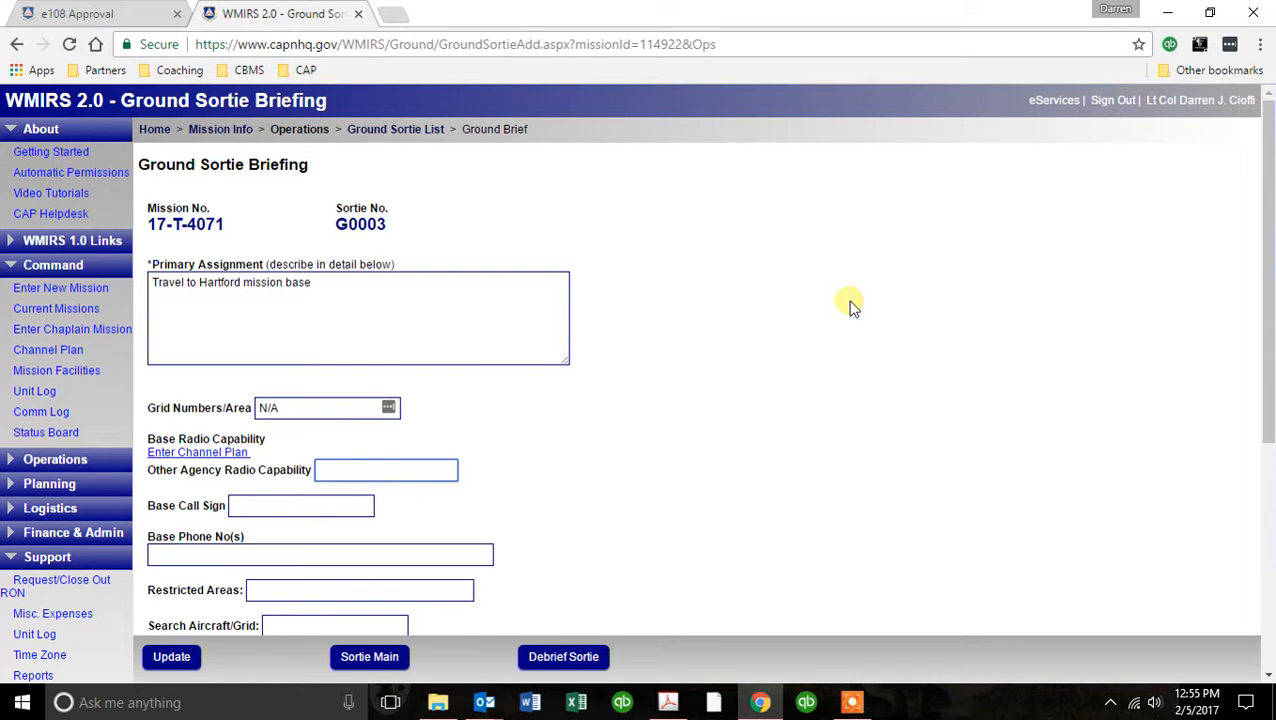
pyautogui.write('N/A')
pyautogui.press('Tab')
pyautogui.write('N/A')
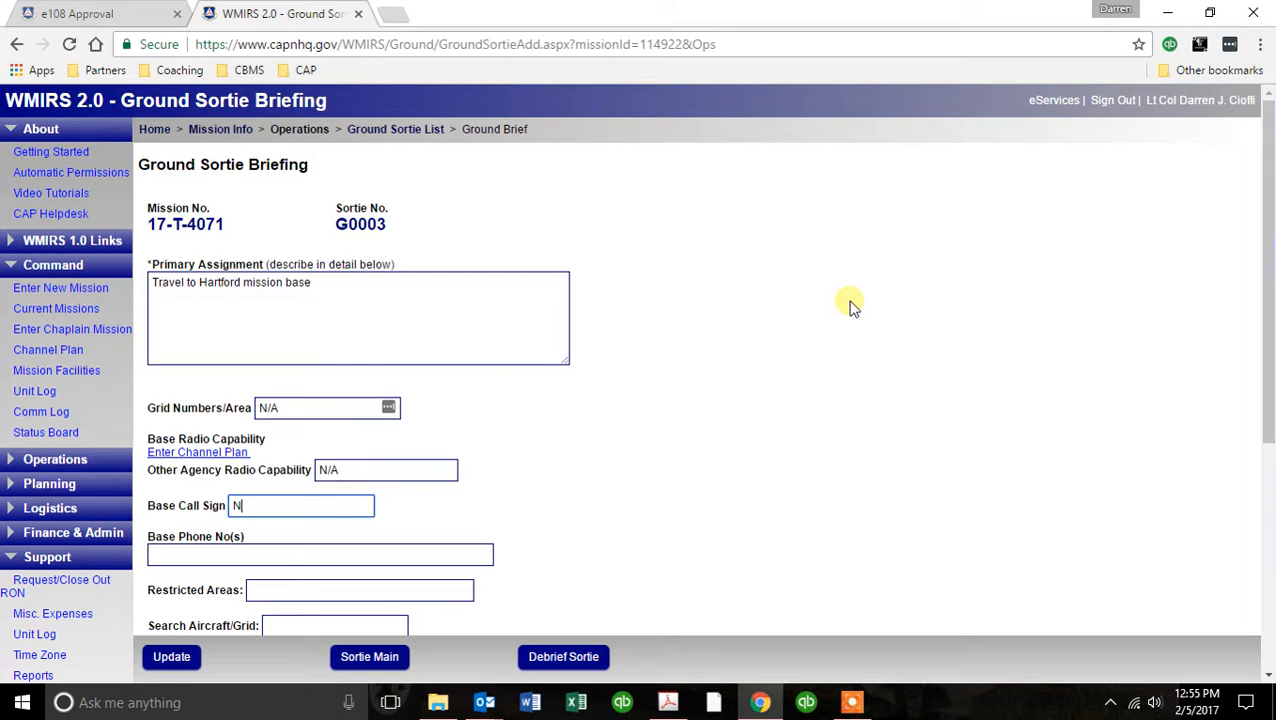
pyautogui.press('Tab')
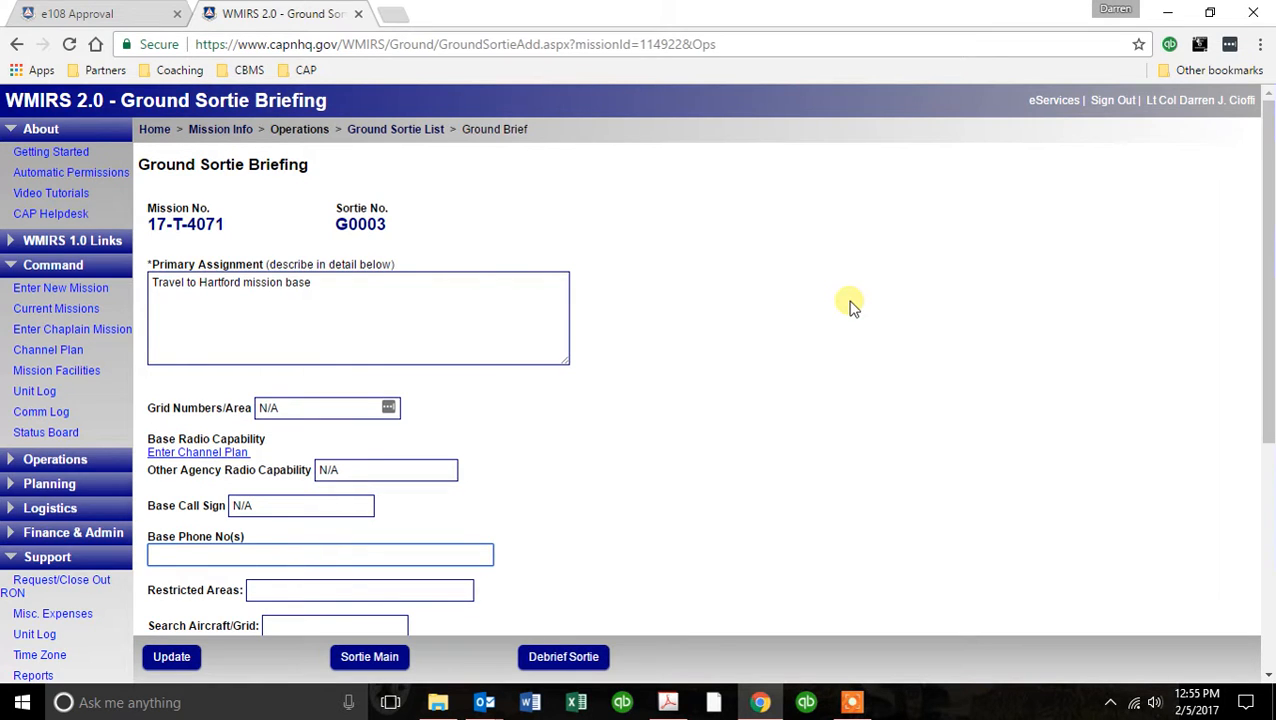
# Enter the base phone number in the briefing and set Restricted Areas to N/A.
pyautogui.press('Tab')
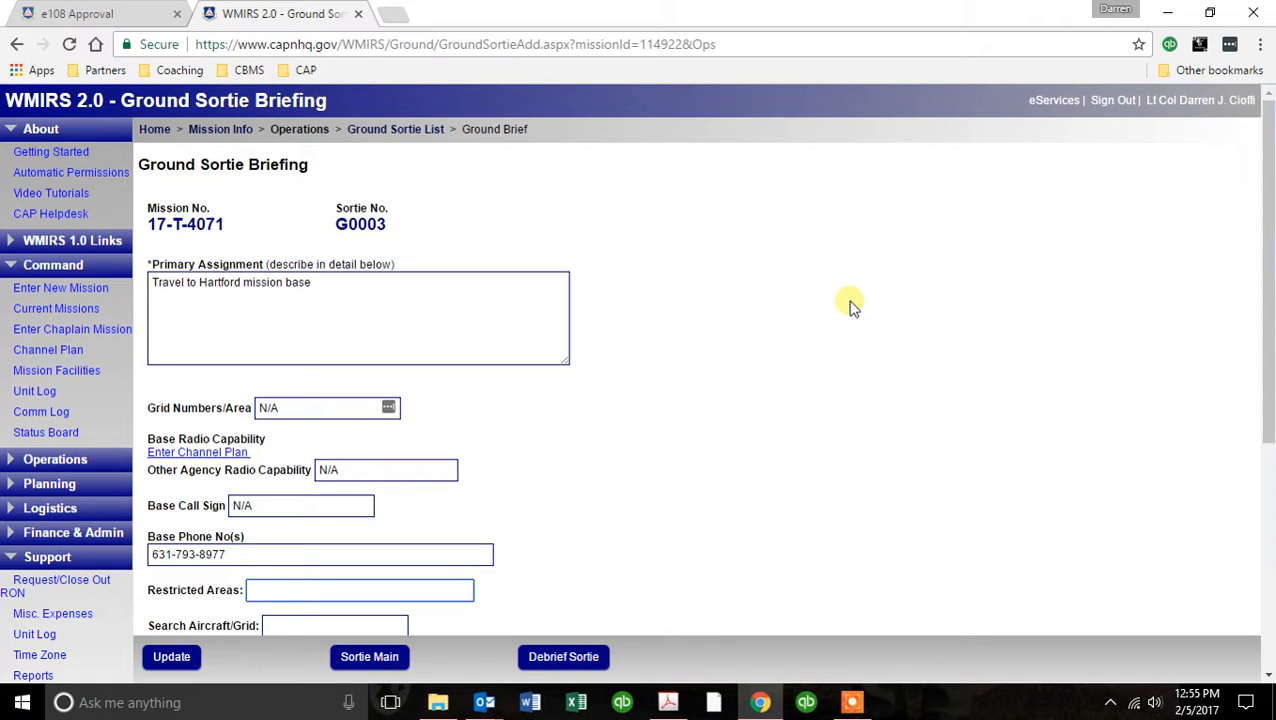
pyautogui.write('N/A')
pyautogui.press('Tab')
# Set Search Aircraft/Grid and Aircraft Radio Callsign to N/A in the briefing.
pyautogui.scroll(-2, 849, 305)
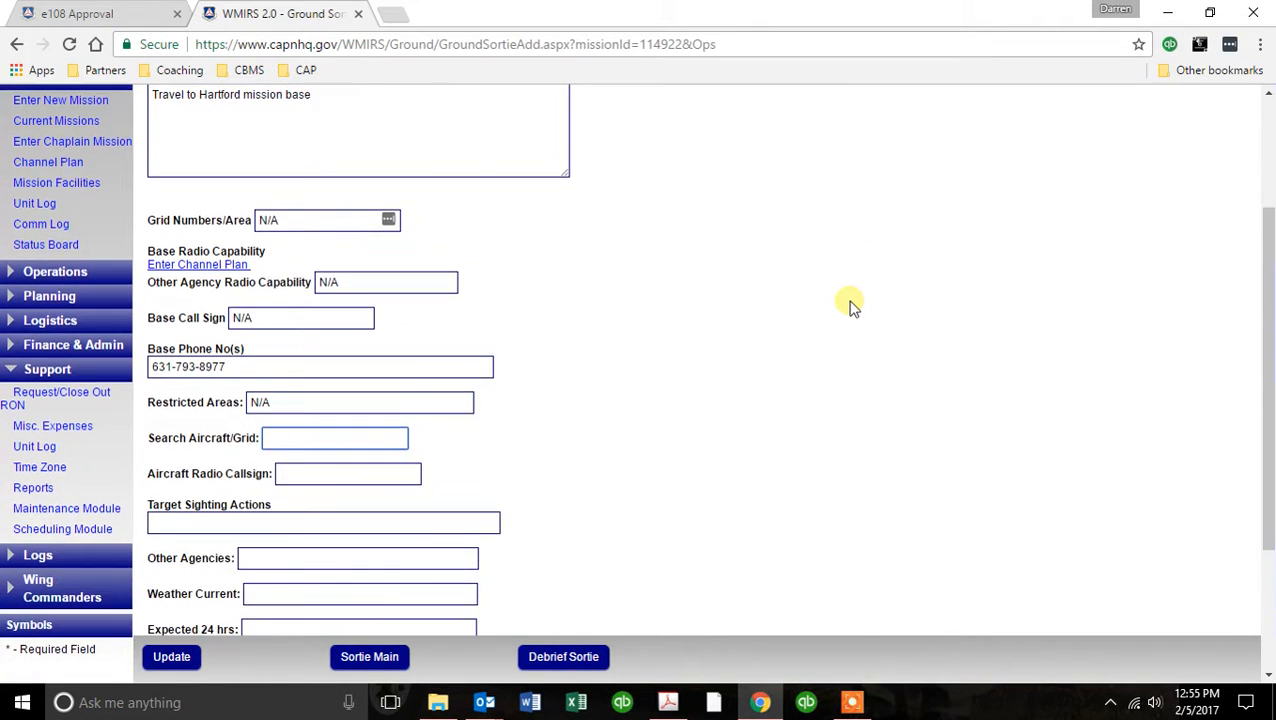
pyautogui.write('N/A')
pyautogui.press('Tab')
pyautogui.write('N/A')
pyautogui.press('Tab')
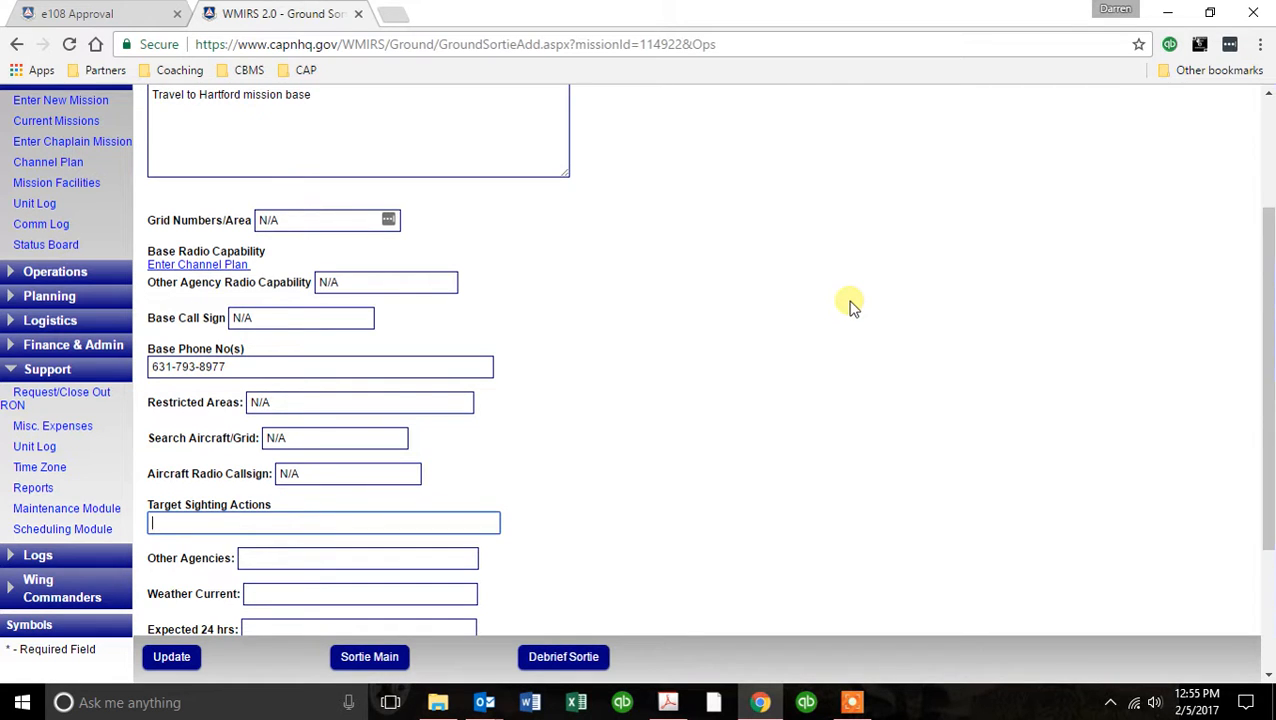
# Set Target Sighting Actions and Other Agencies to N/A in the briefing.
pyautogui.write('N/A')
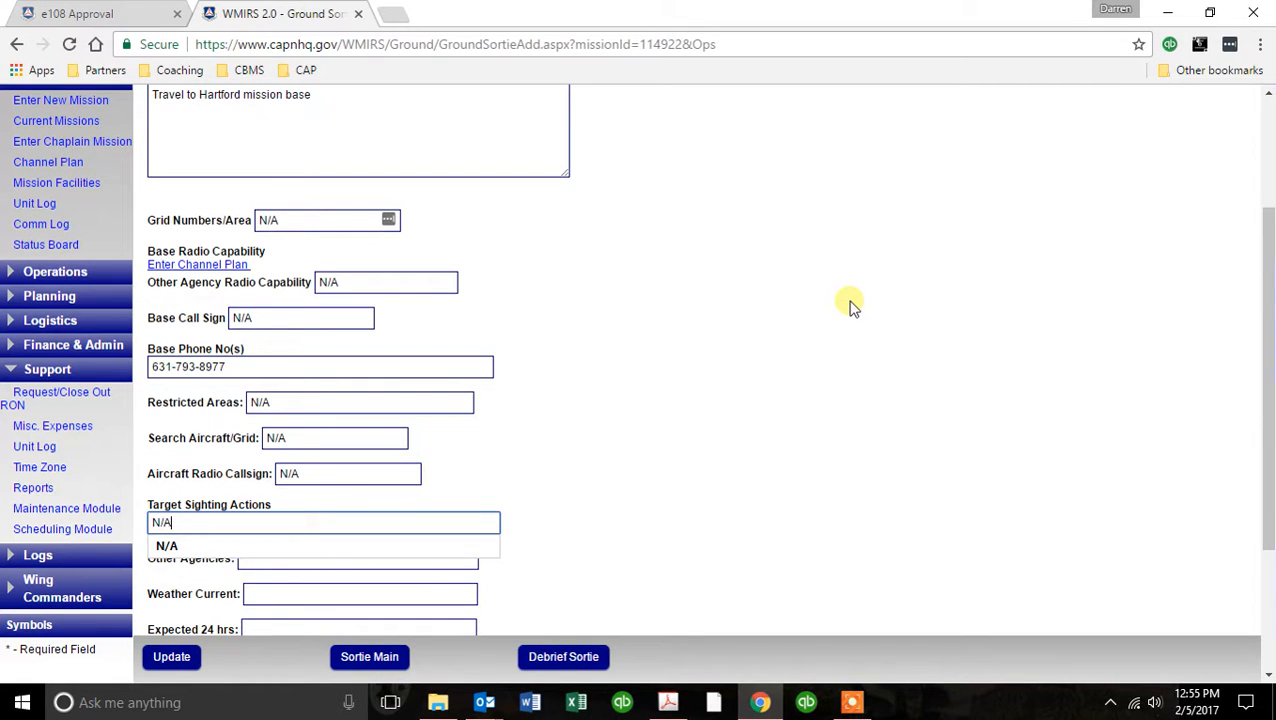
pyautogui.press('Tab')
pyautogui.write('N/A')
pyautogui.press('Tab')
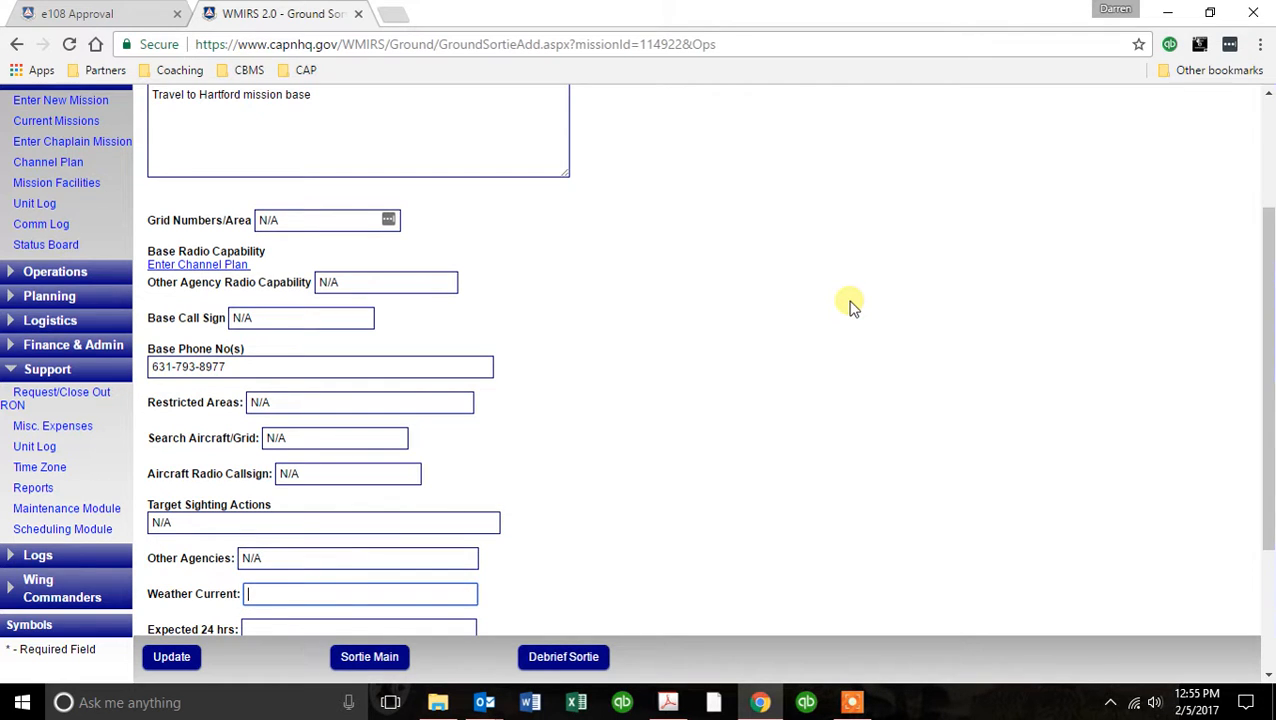
# Set the current weather and the expected 24-hour weather to VFR, and Other to N/A.
pyautogui.write('VFR')
pyautogui.press('Tab')
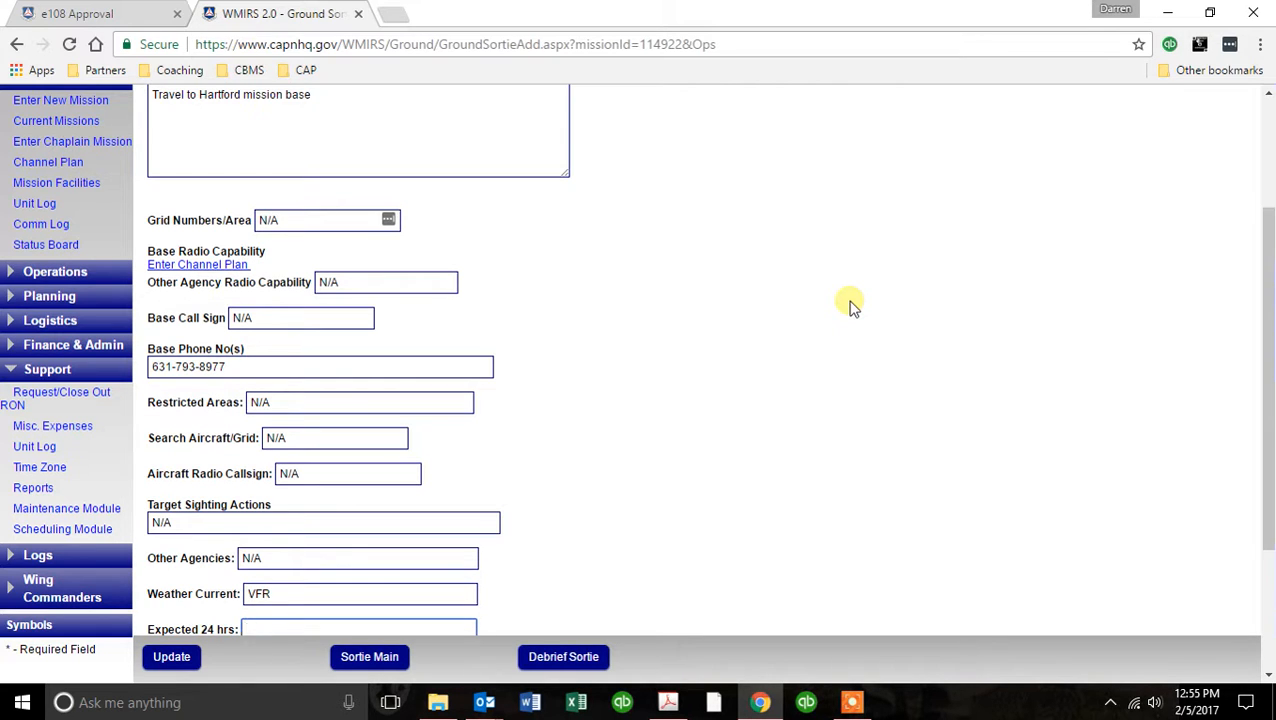
pyautogui.scroll(-1, 849, 307)
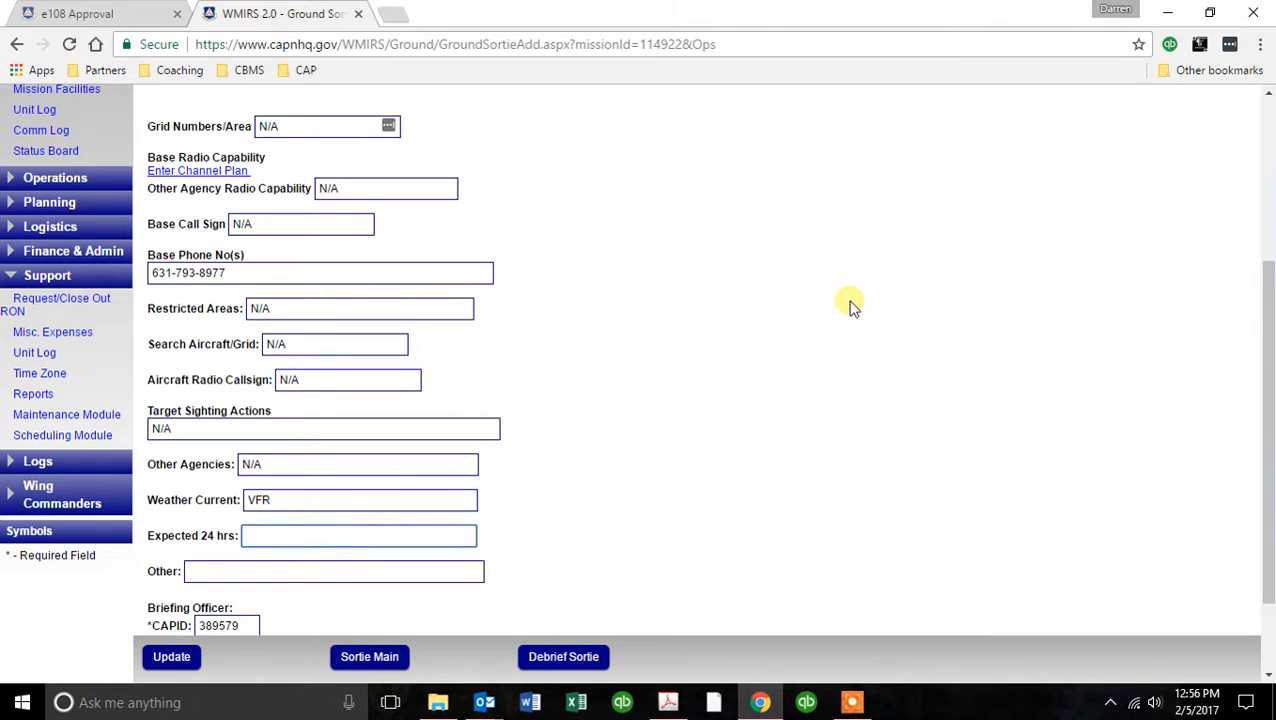
pyautogui.write('VFR')
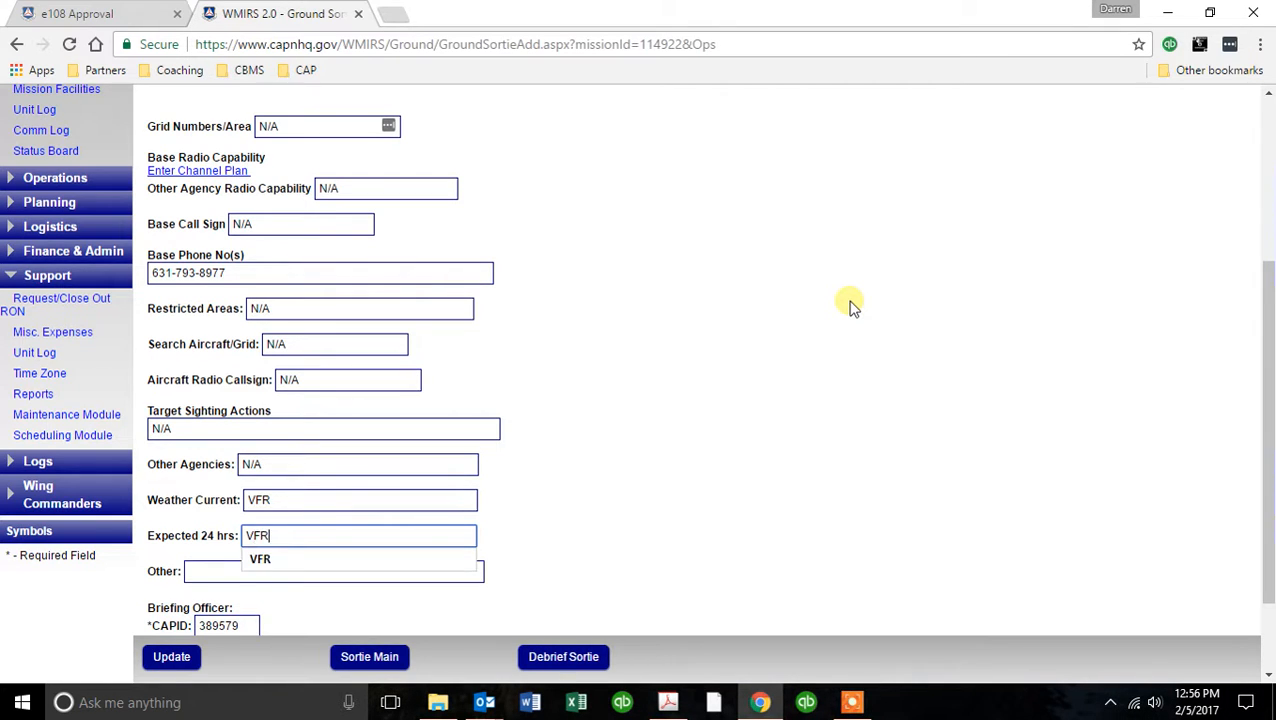
pyautogui.press('Tab')
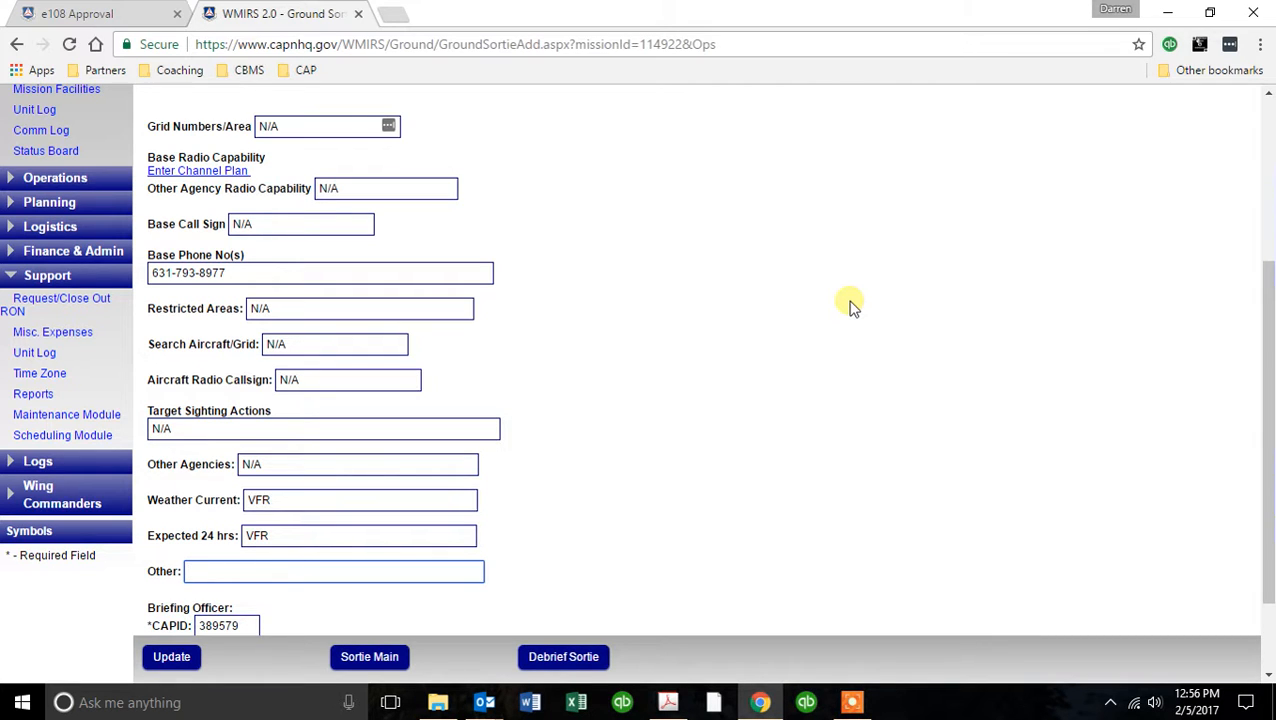
pyautogui.write('N/A')
pyautogui.press('Tab')
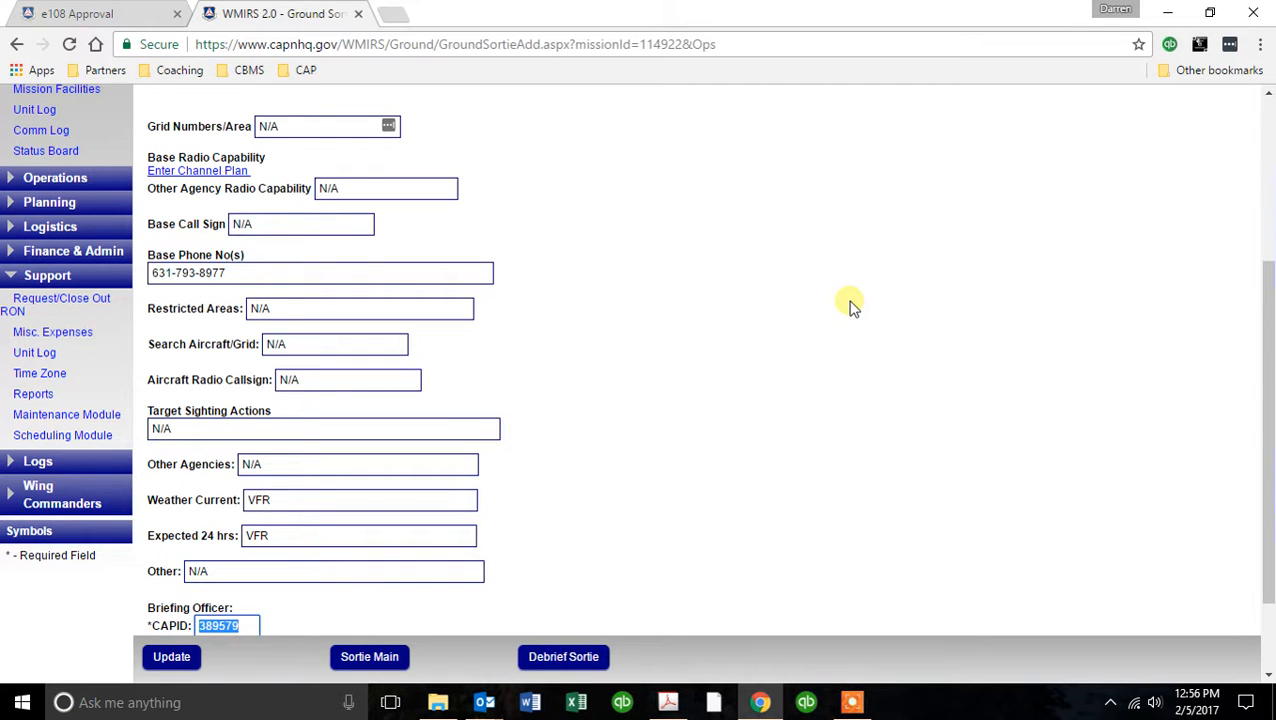
# Replace the briefing officer's CAPID and name with those of the officer giving the briefing, and save the briefing.
pyautogui.scroll(-1, 850, 306)
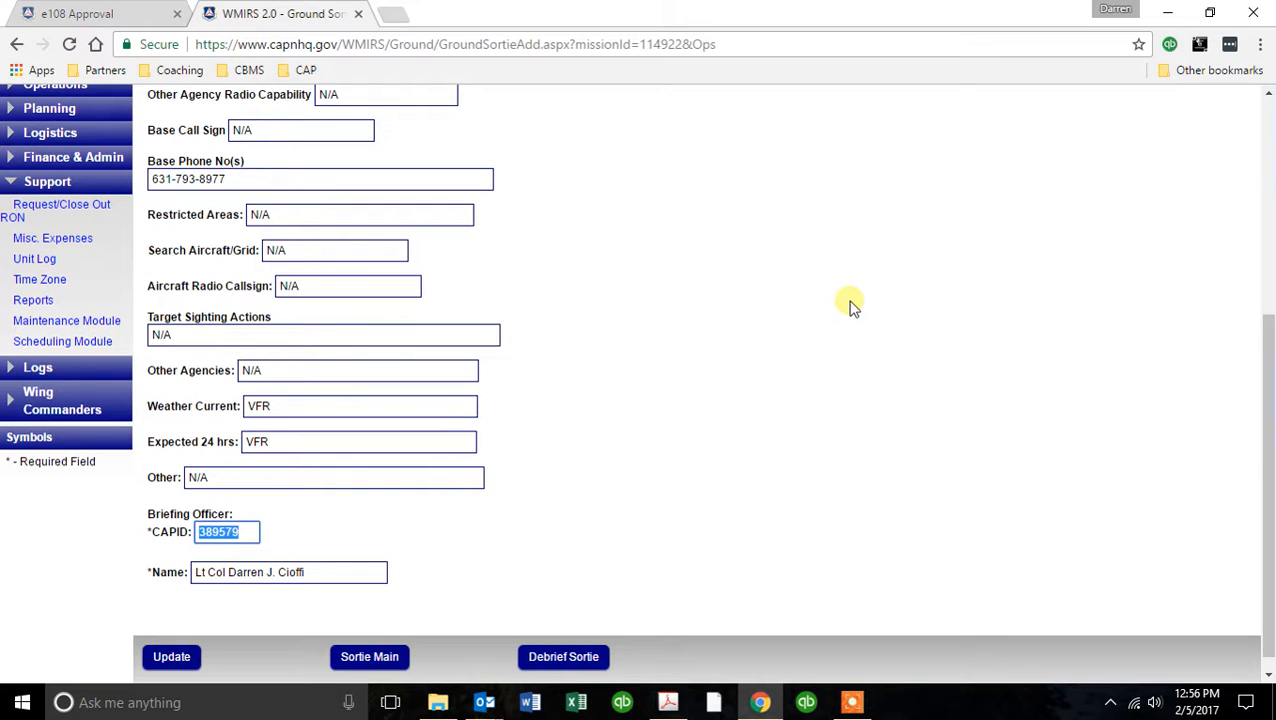
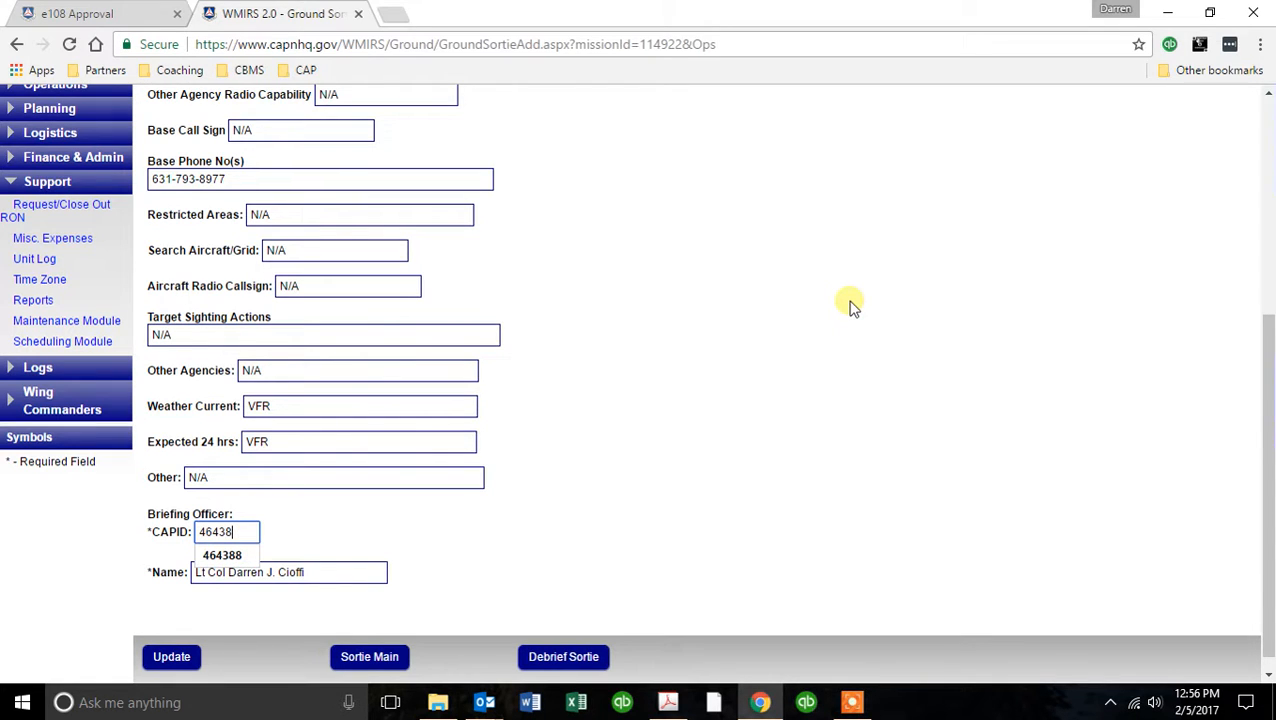
pyautogui.press('Down')
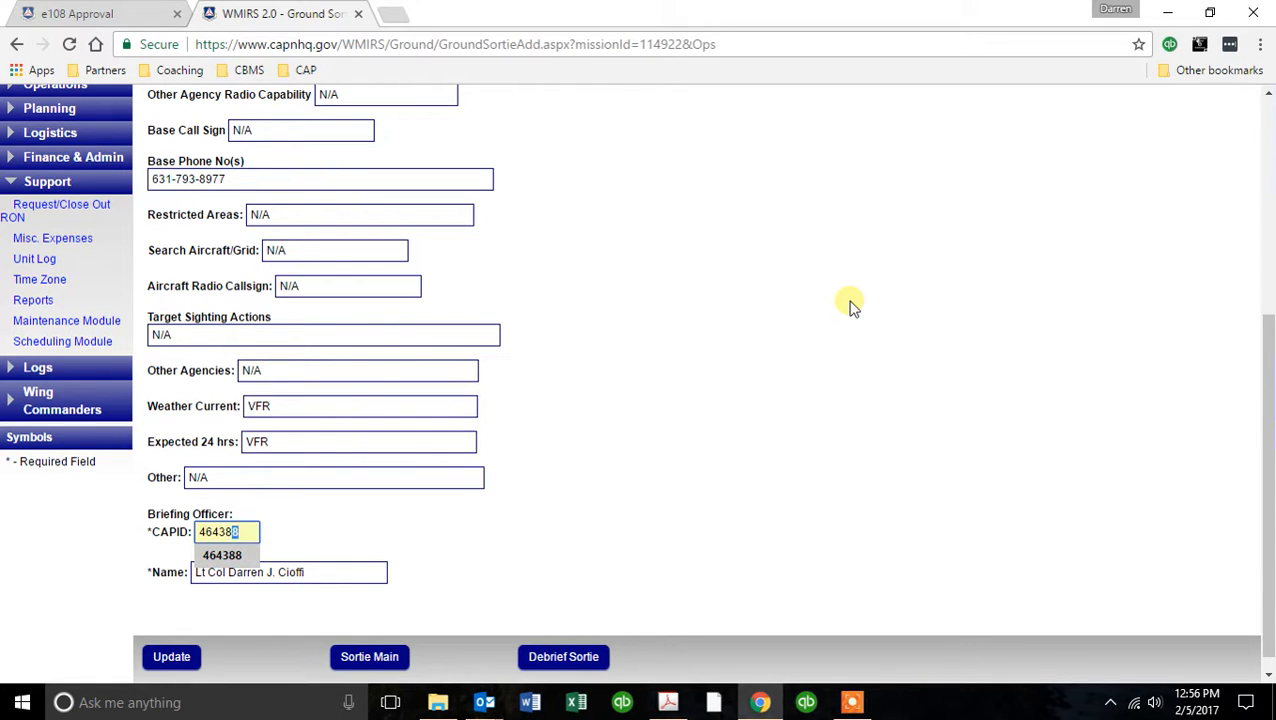
pyautogui.press('Tab')
pyautogui.write('Maj ')
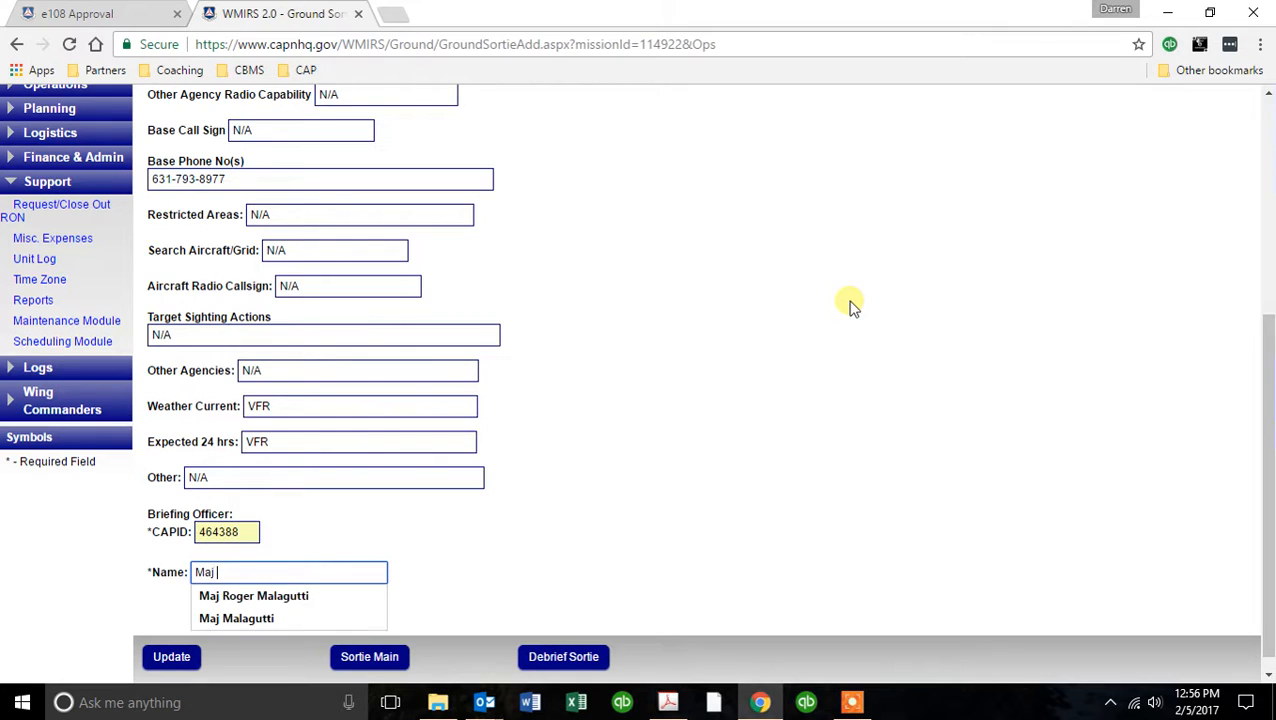
pyautogui.write('Malagutti')
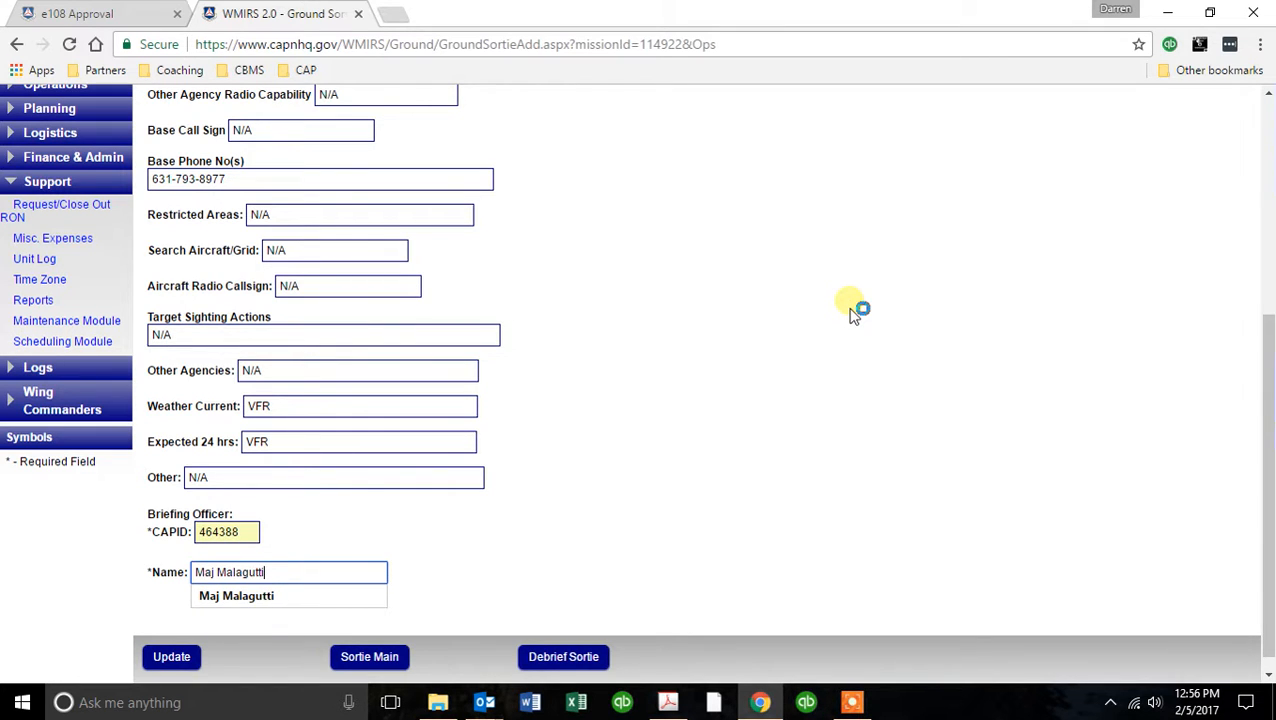
pyautogui.press('Tab')
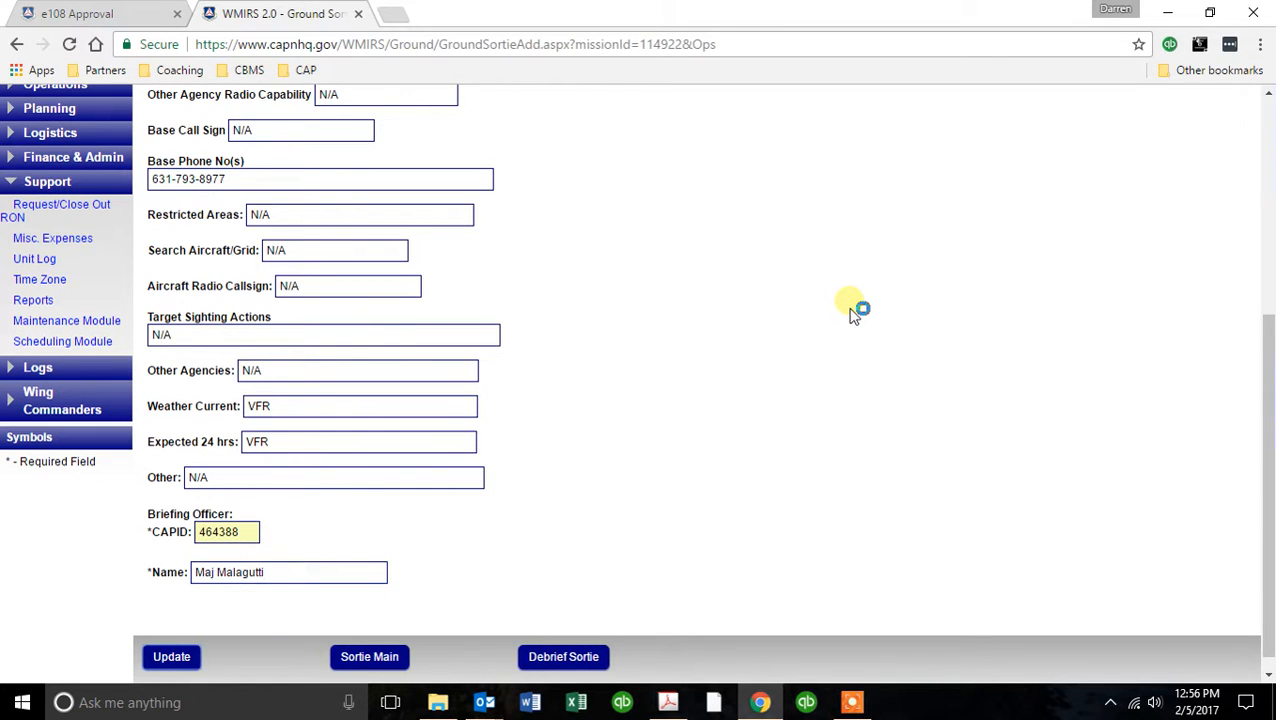
pyautogui.click(180, 657)
# Review the saved briefing, open the sortie's Form 109, and examine its vehicle, team member, briefing and debriefing sections.
pyautogui.scroll(-10, 797, 421)
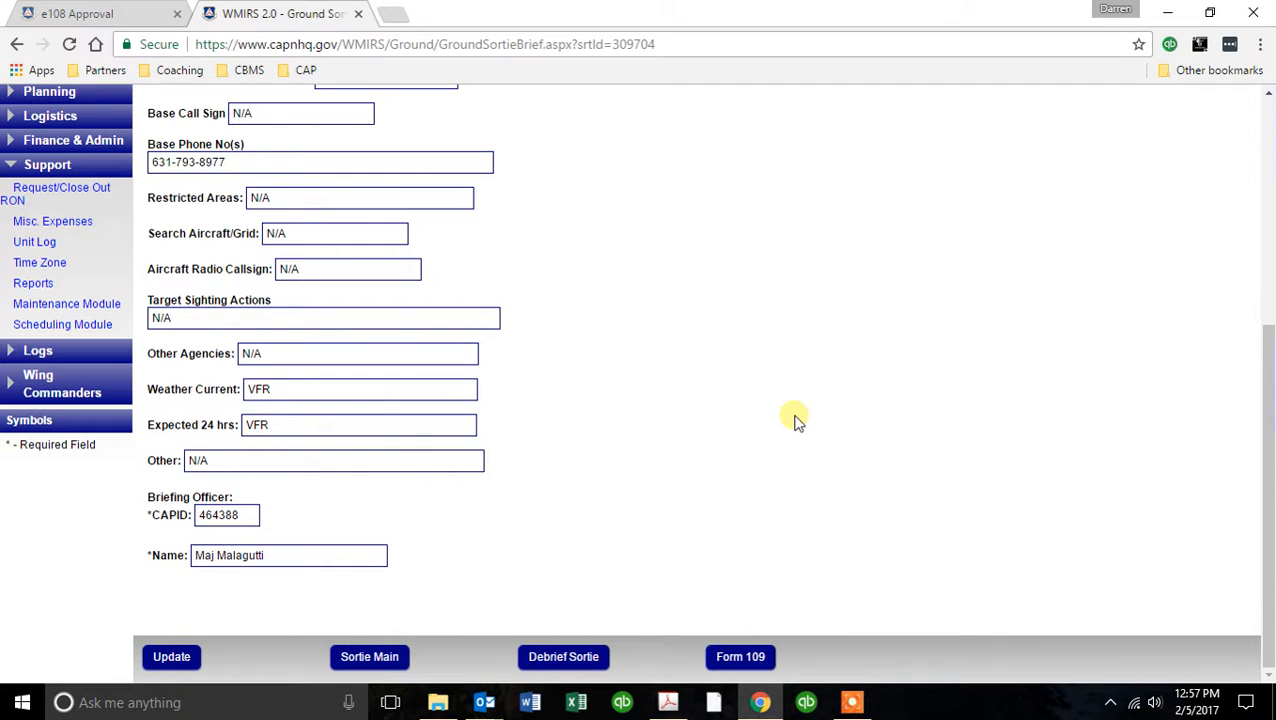
pyautogui.scroll(5, 797, 421)
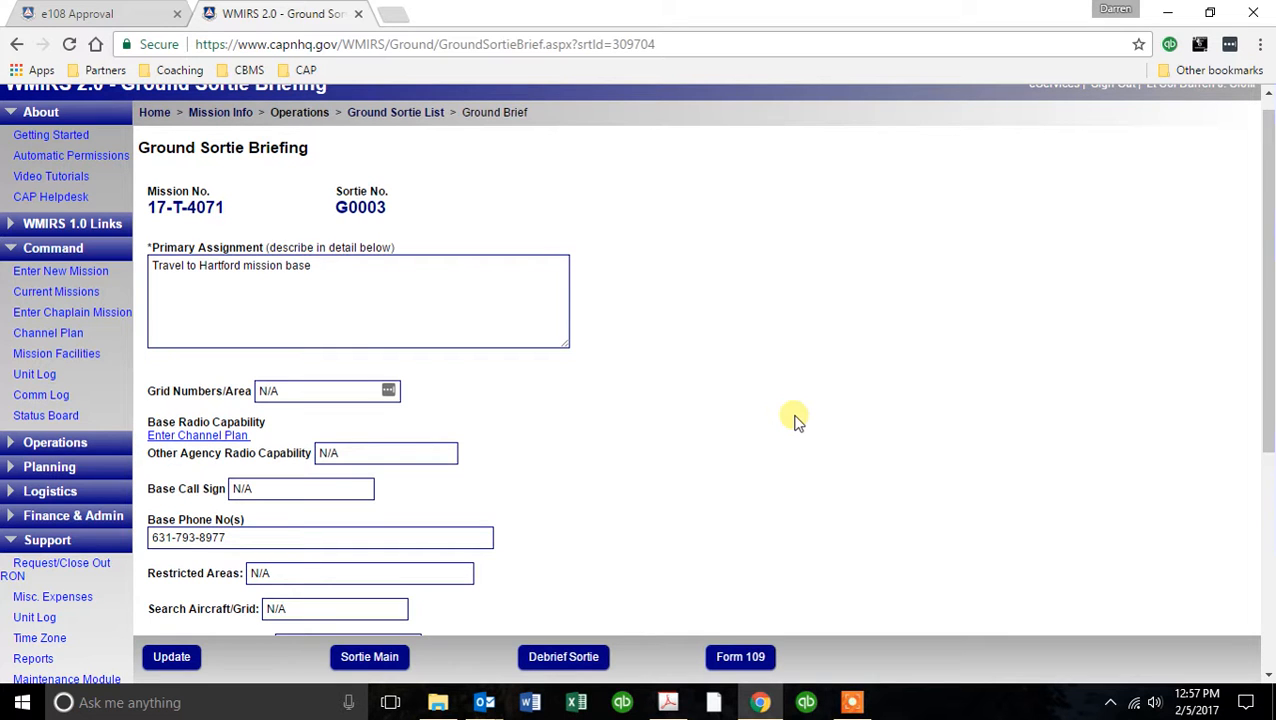
pyautogui.click(745, 657)
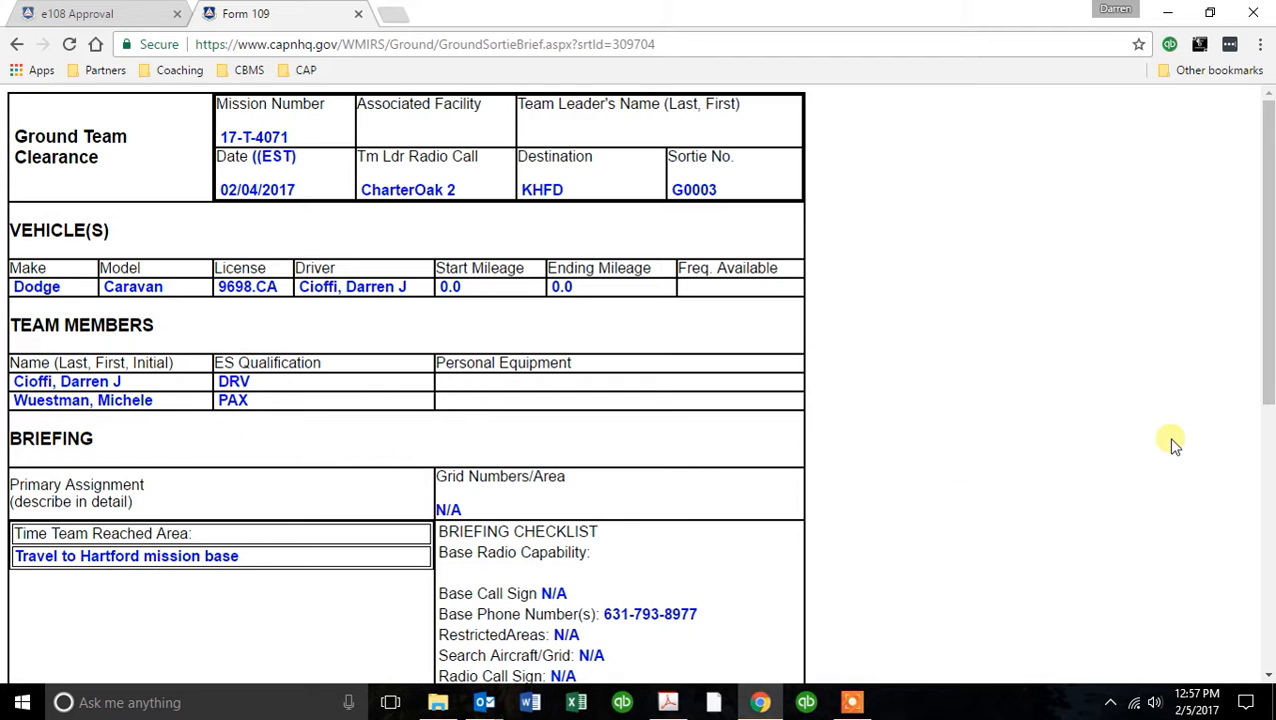
pyautogui.scroll(-5, 950, 418)
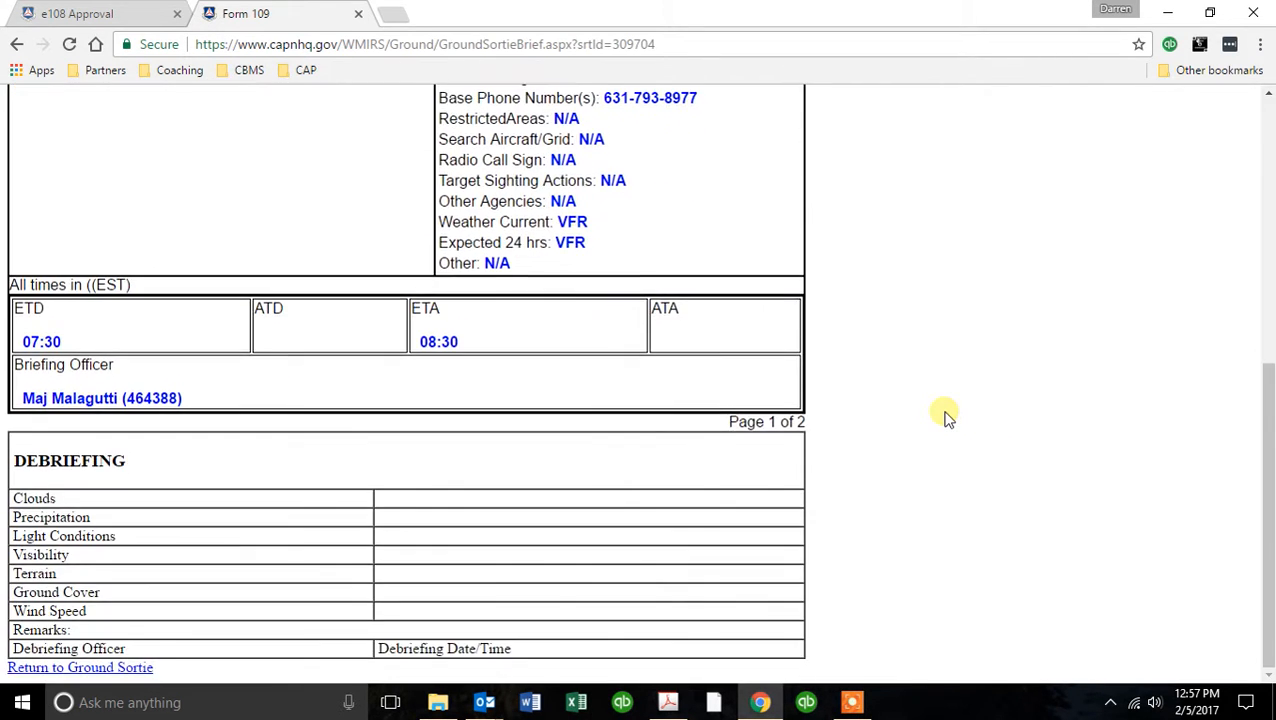
pyautogui.scroll(5, 950, 418)
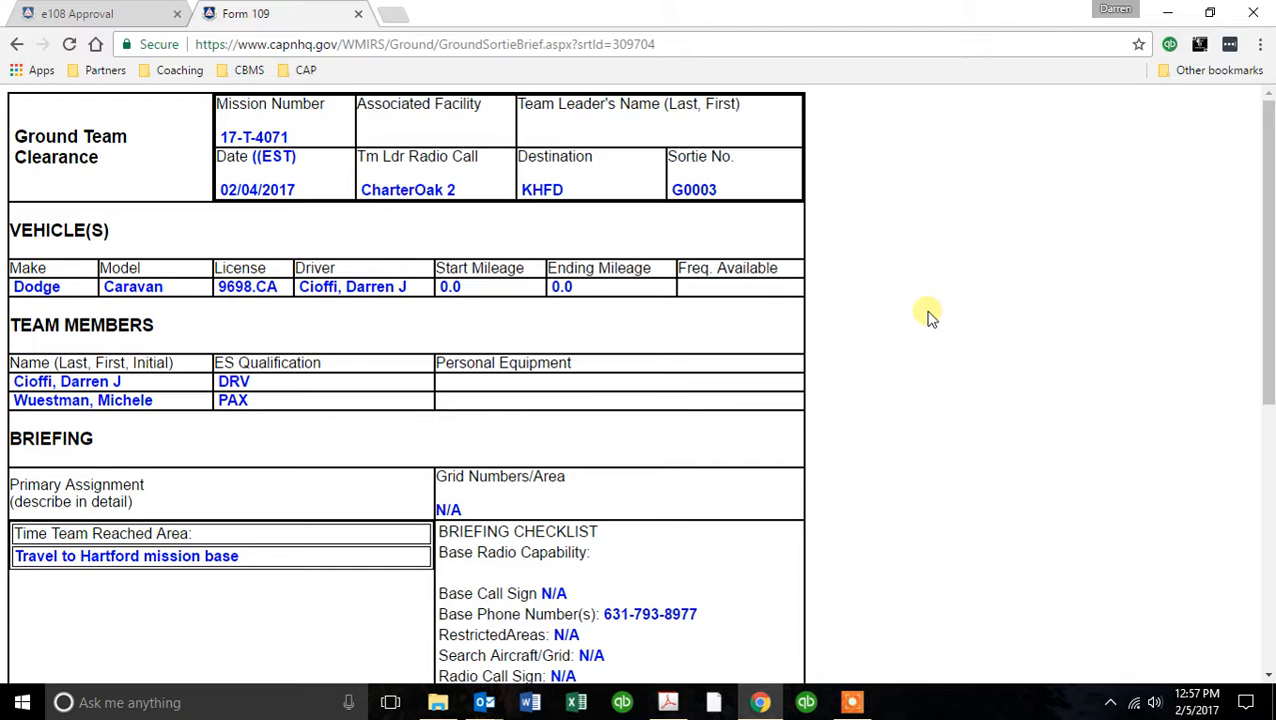
pyautogui.scroll(-2, 929, 316)
pyautogui.scroll(-2, 929, 316)
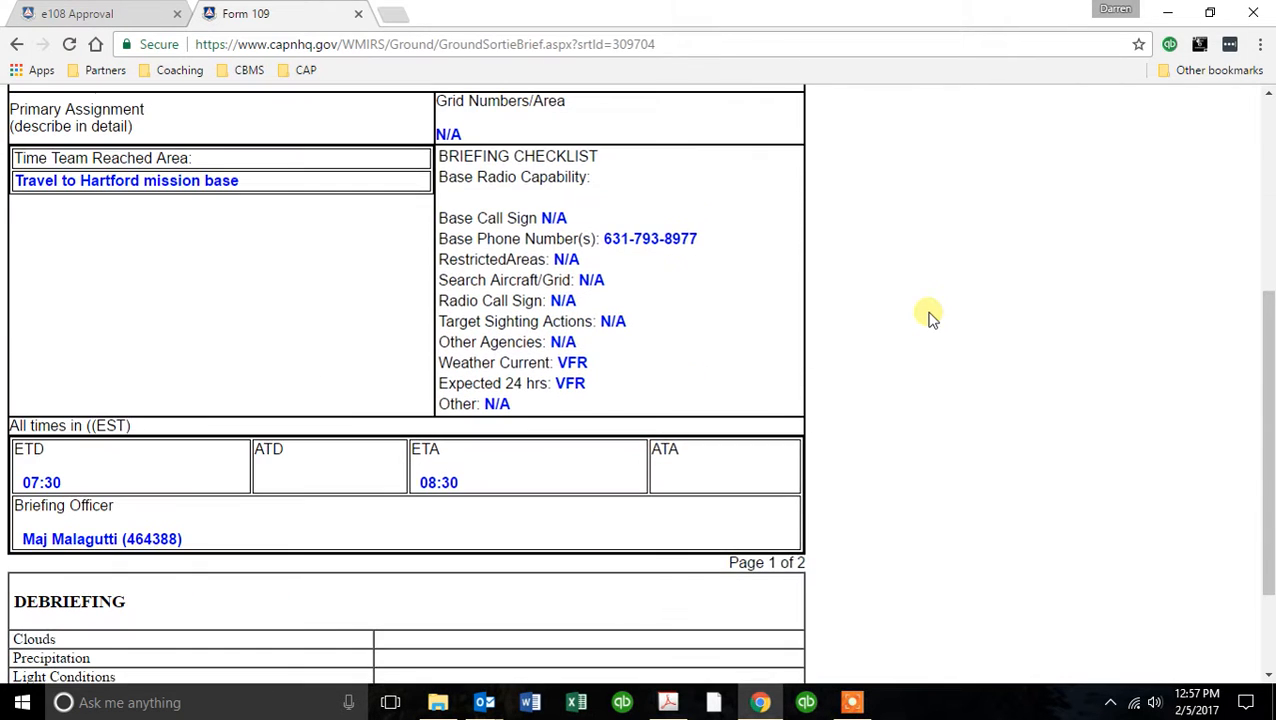
pyautogui.scroll(-2, 929, 316)
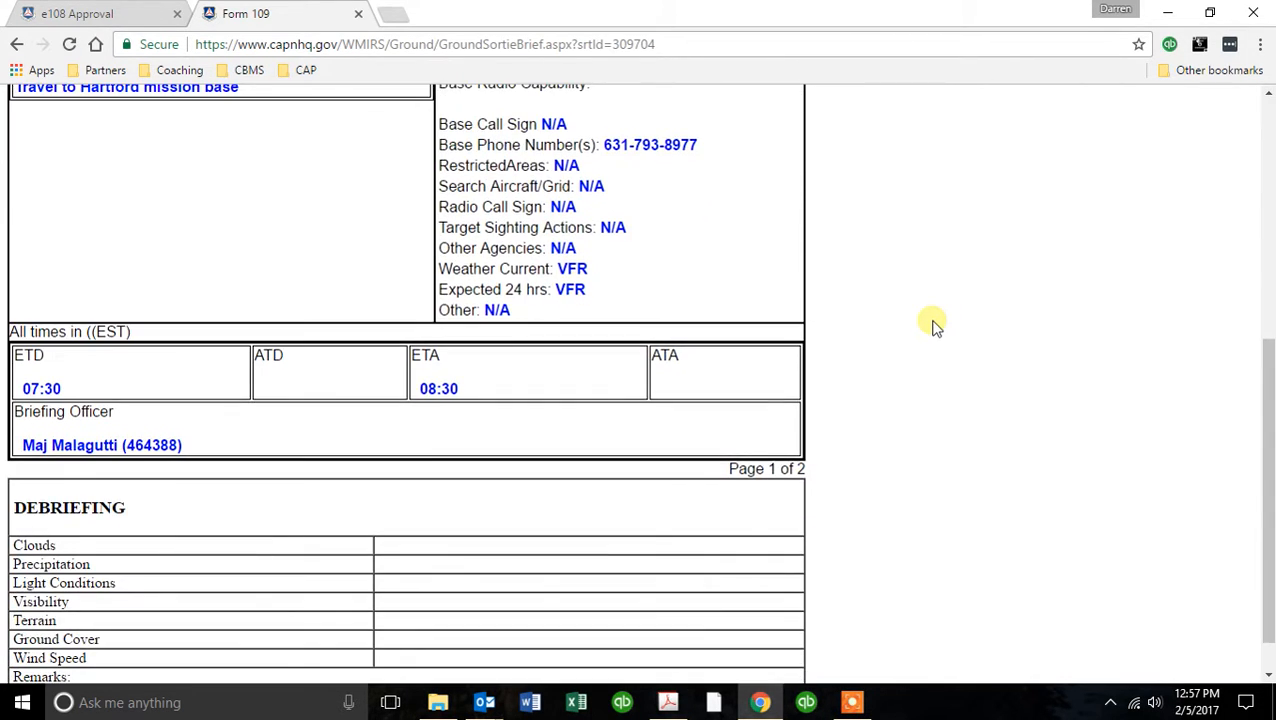
pyautogui.scroll(2, 931, 325)
pyautogui.scroll(-1, 931, 325)
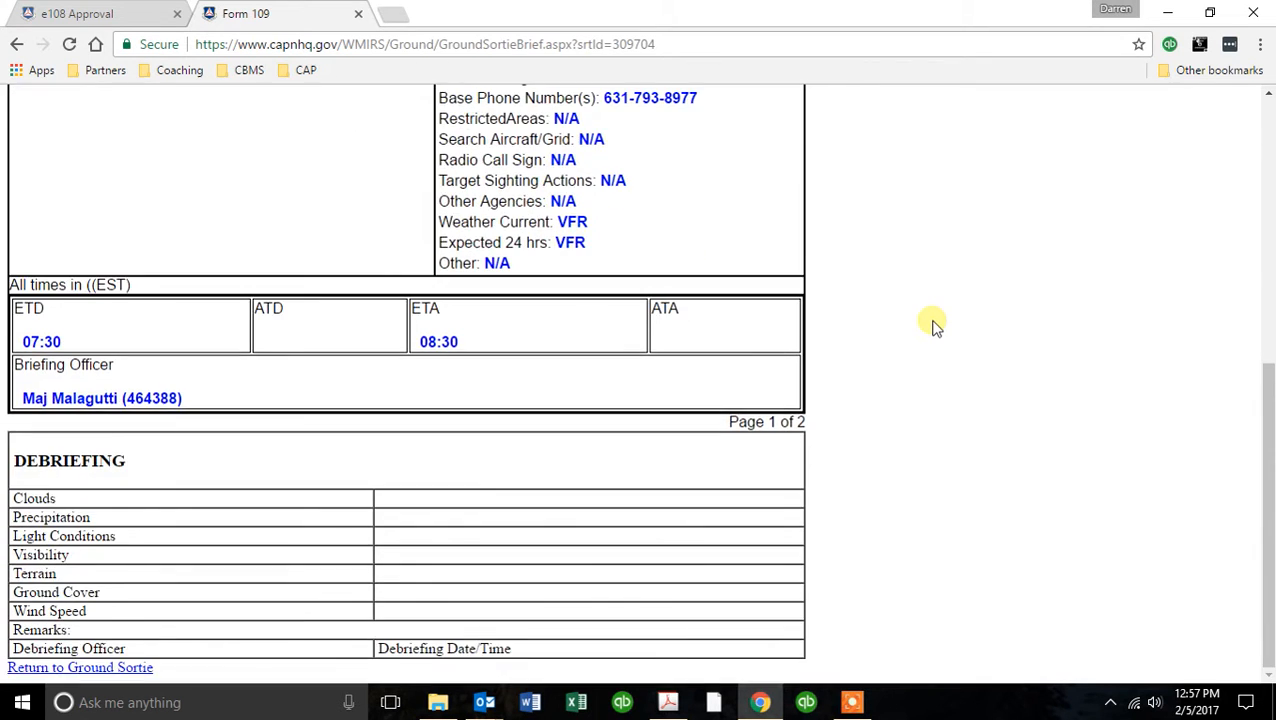
pyautogui.scroll(5, 931, 325)
# Return from Form 109 to the sortie briefing and open the sortie's debriefing.
pyautogui.click(18, 44)
pyautogui.scroll(-4, 917, 319)
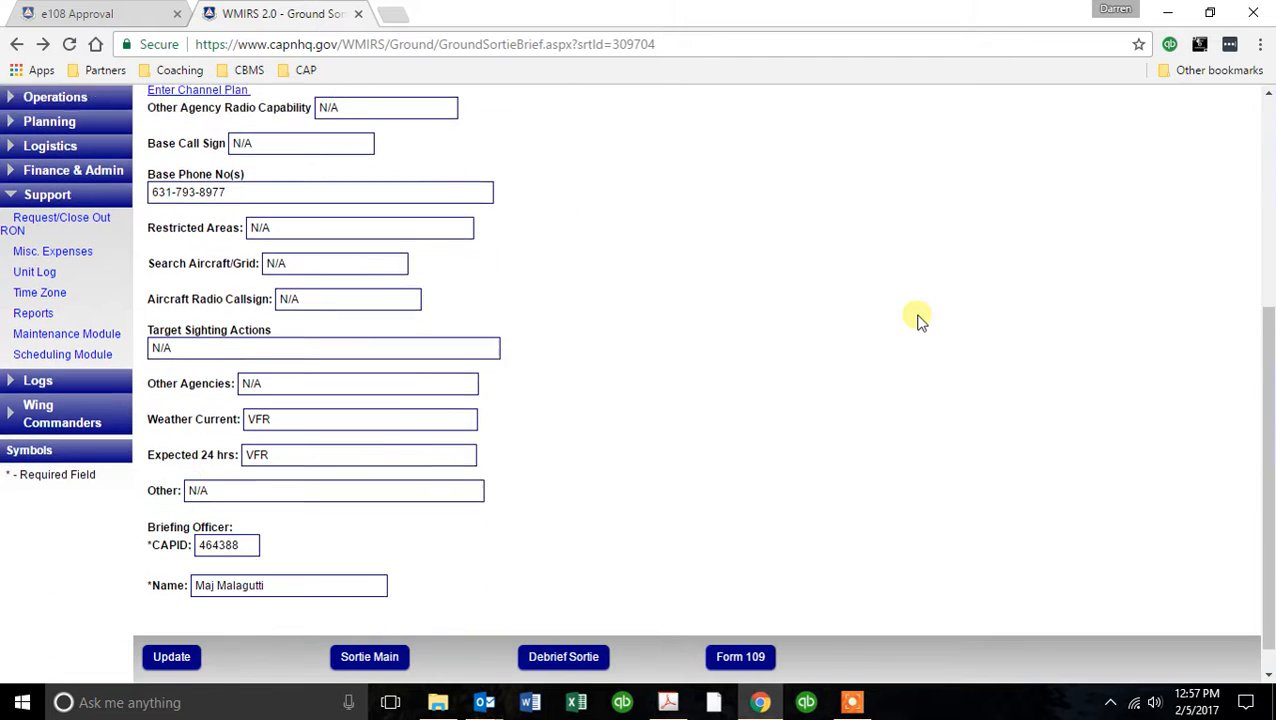
pyautogui.click(590, 652)
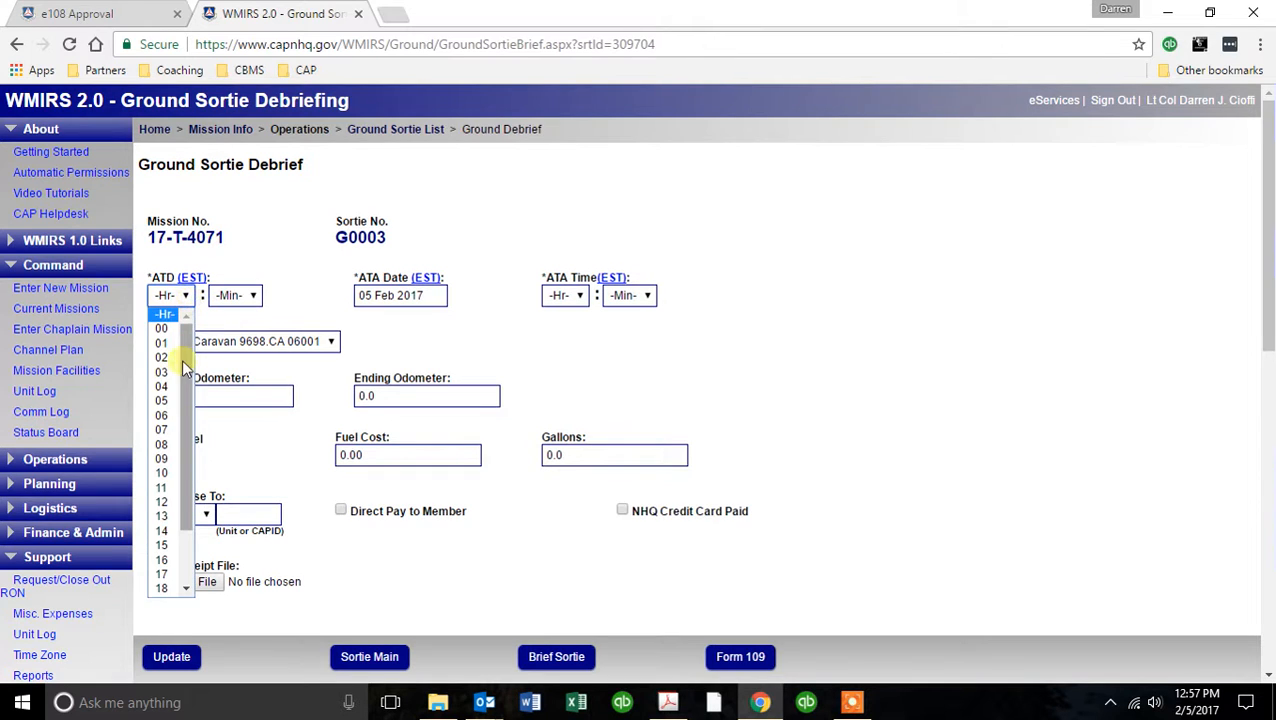
# Set the debrief's actual time of departure to 07:25 and its actual time of arrival to 08:15.
pyautogui.click(166, 429)
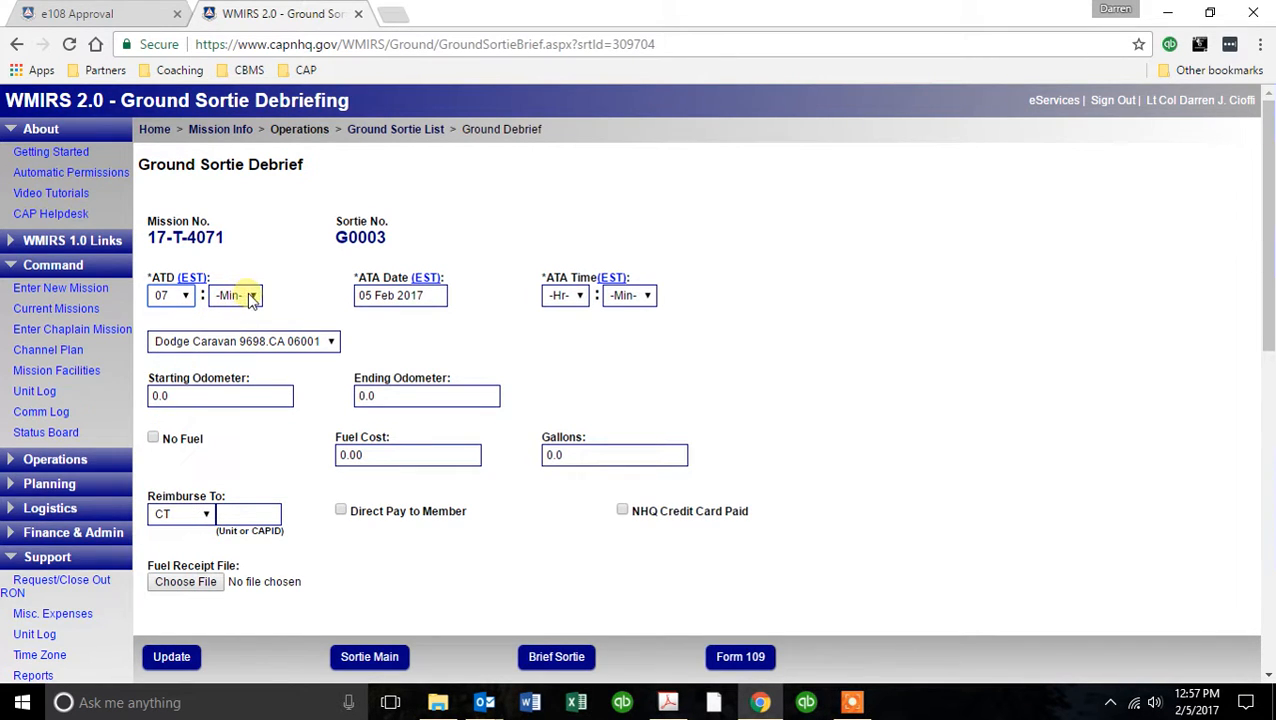
pyautogui.click(251, 297)
pyautogui.scroll(-4, 247, 486)
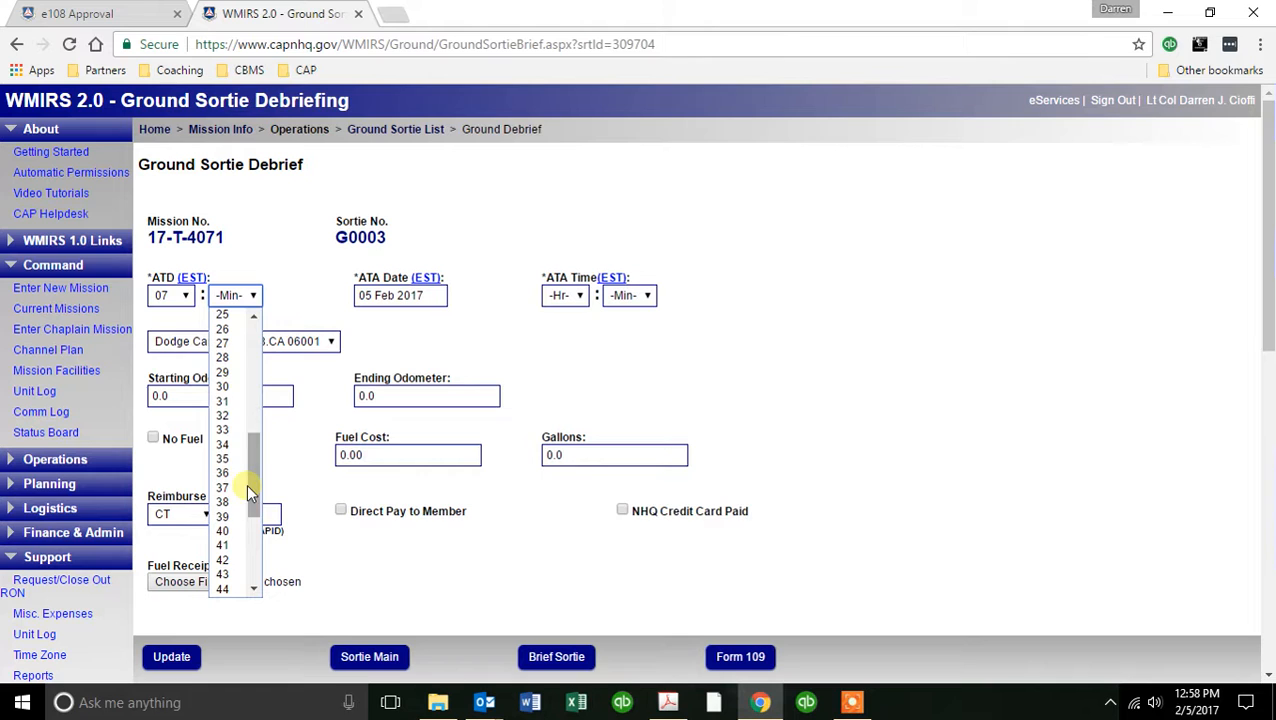
pyautogui.click(226, 315)
pyautogui.click(578, 296)
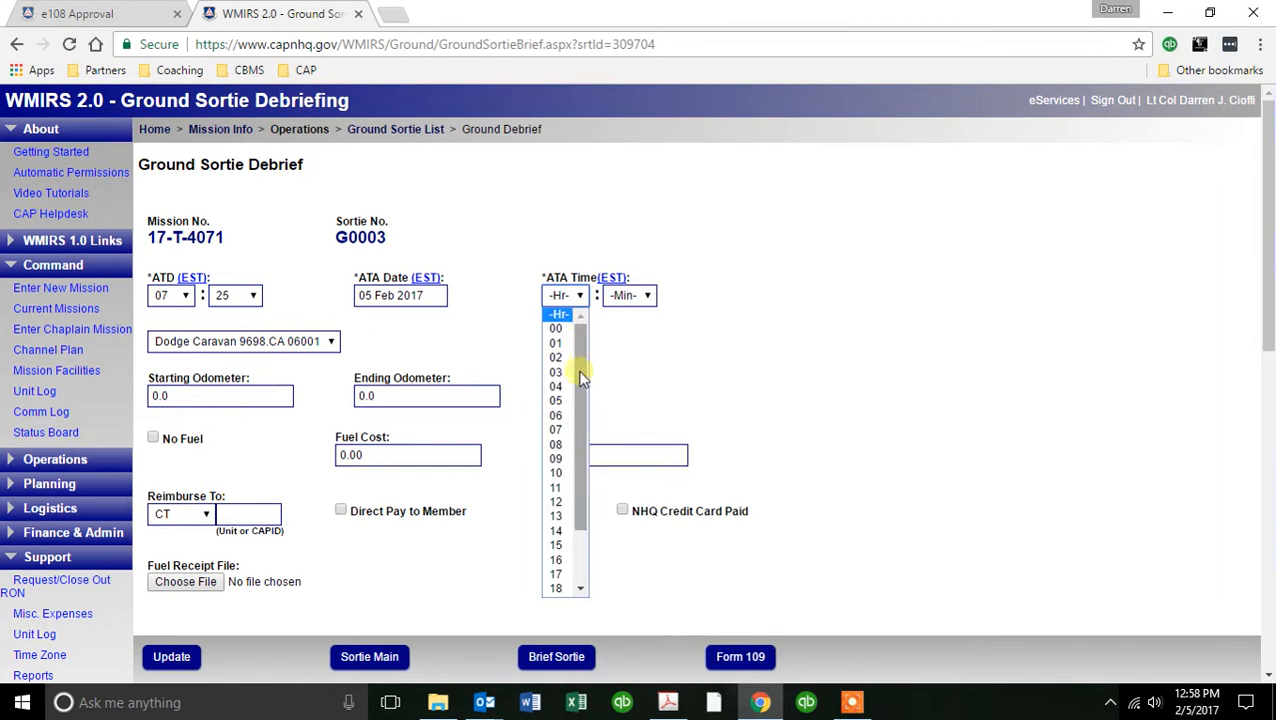
pyautogui.click(556, 444)
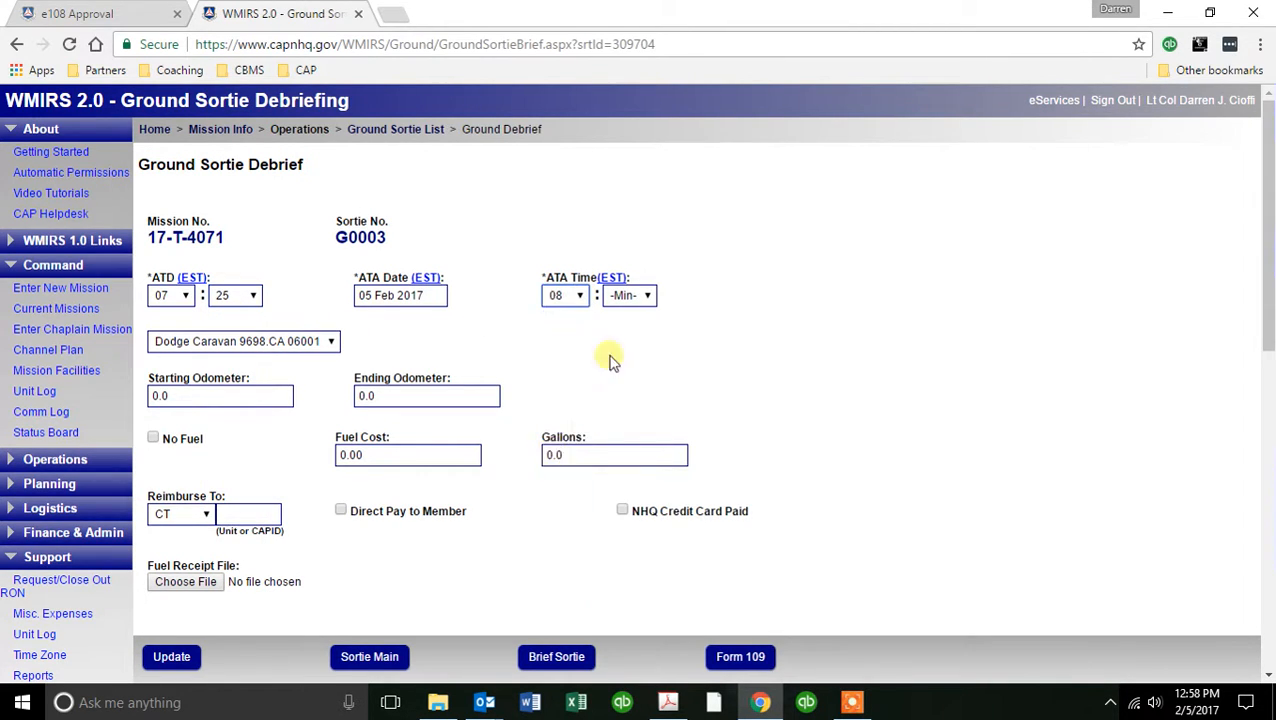
pyautogui.click(648, 298)
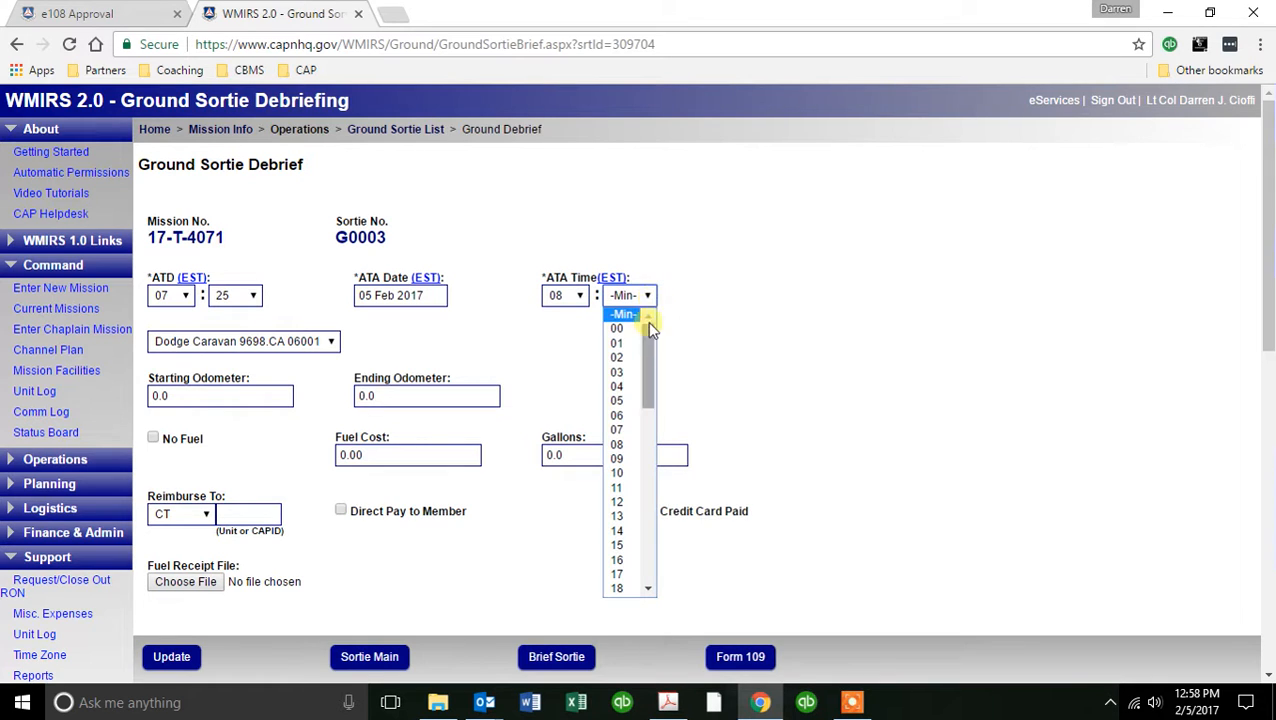
pyautogui.click(618, 545)
# Enter 12350.8 as the starting odometer and 12401.2 as the ending odometer.
pyautogui.doubleClick(158, 395)
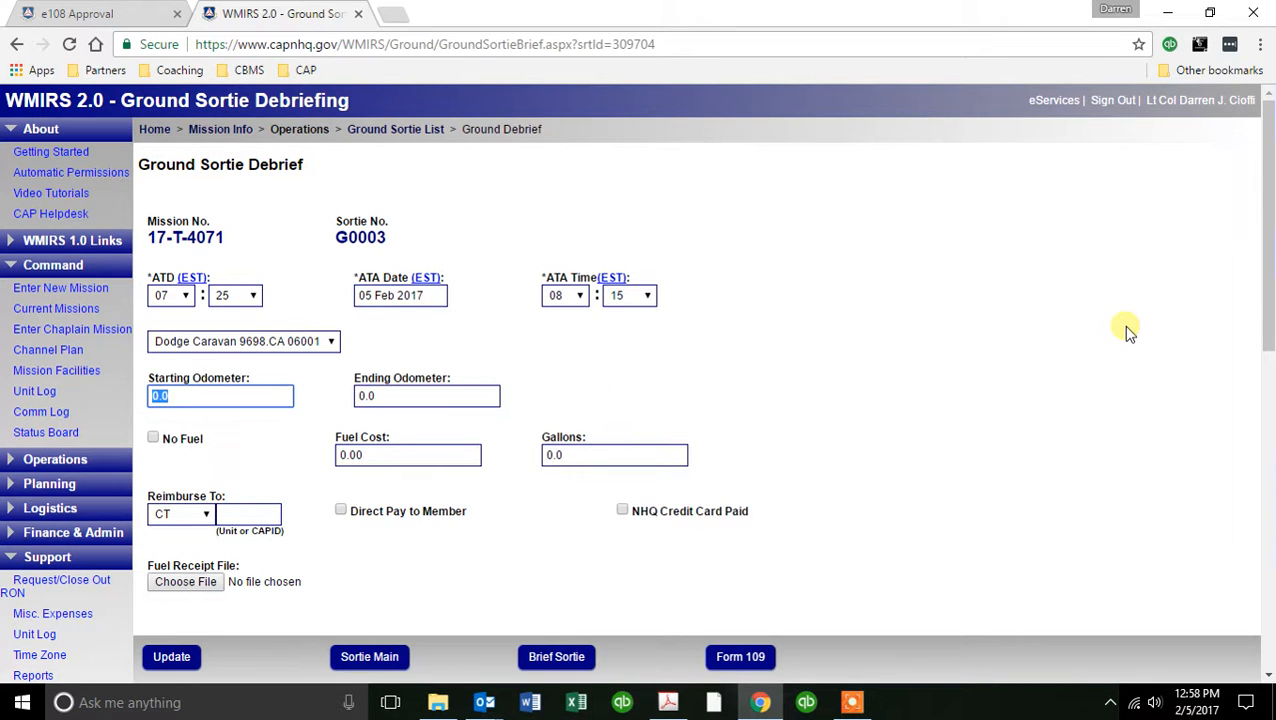
pyautogui.write('12')
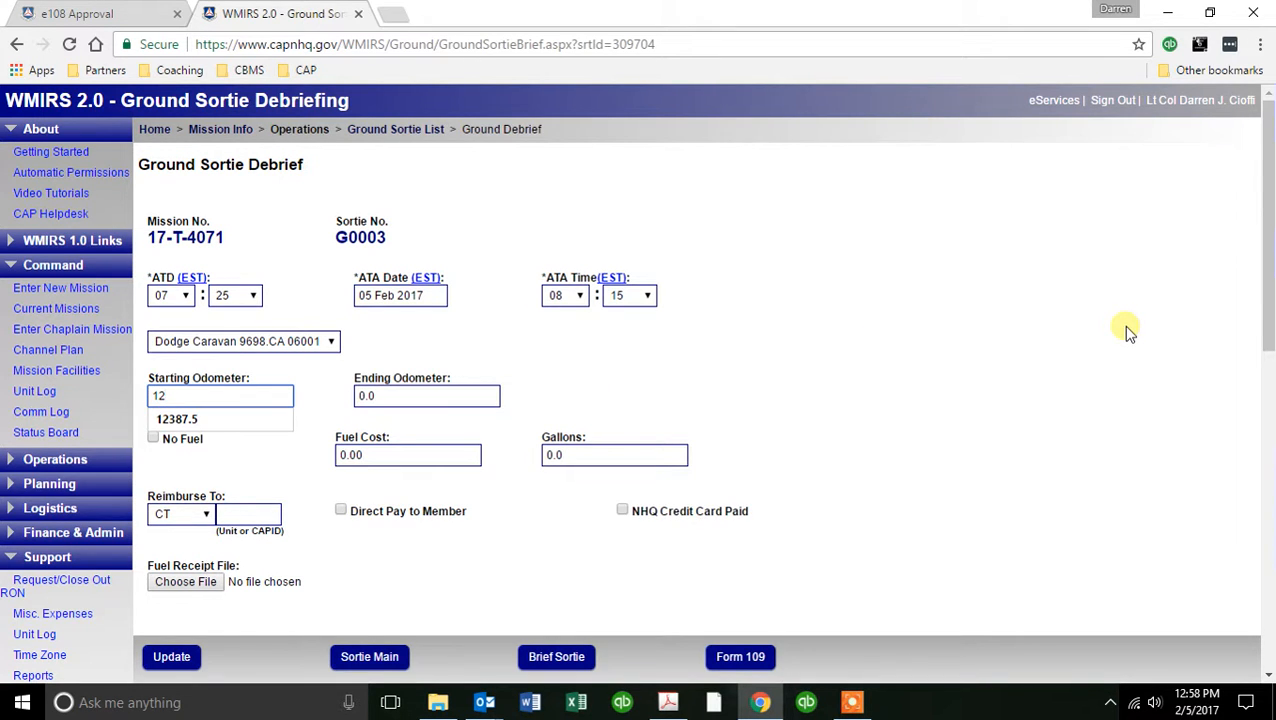
pyautogui.write('350.8')
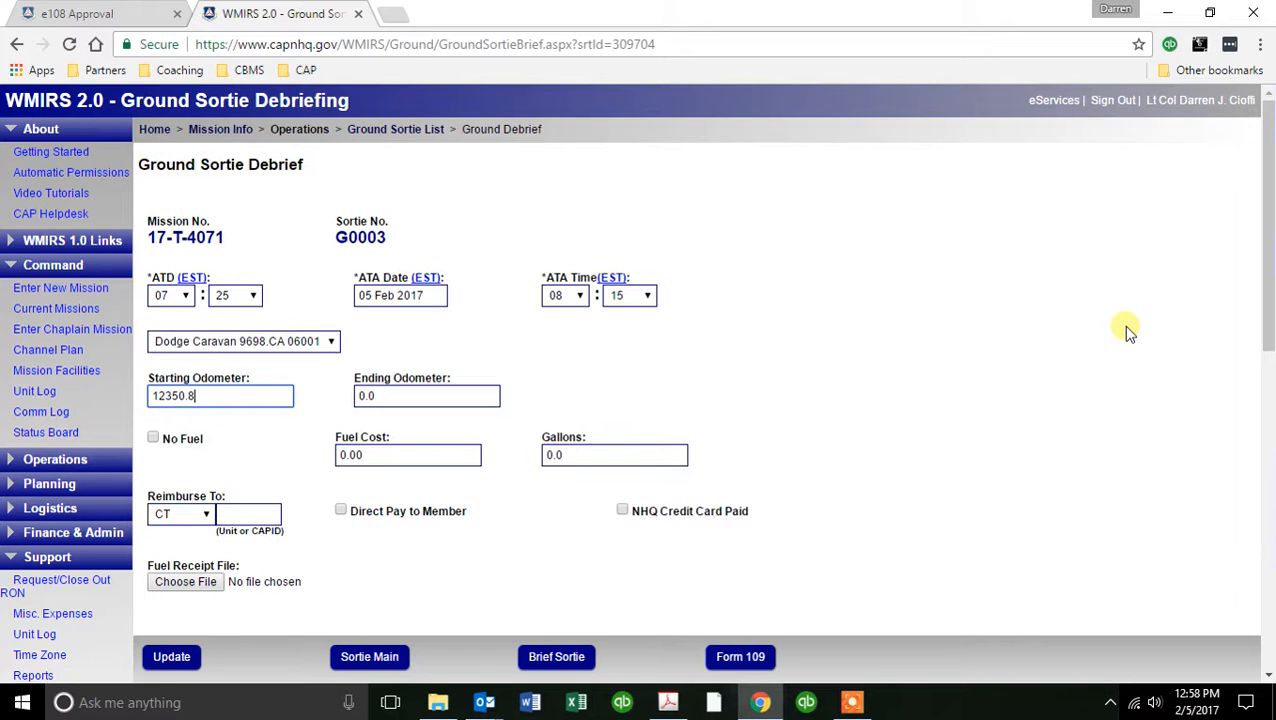
pyautogui.press('Tab')
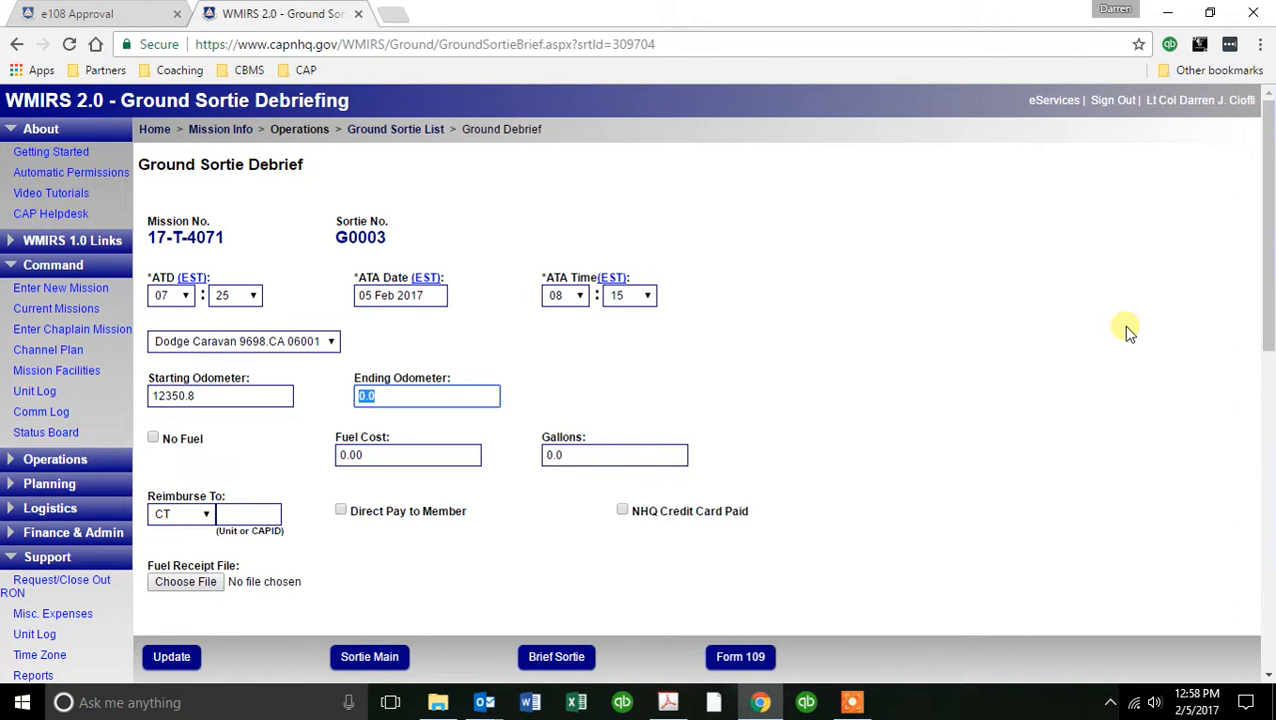
pyautogui.write('12401.2')
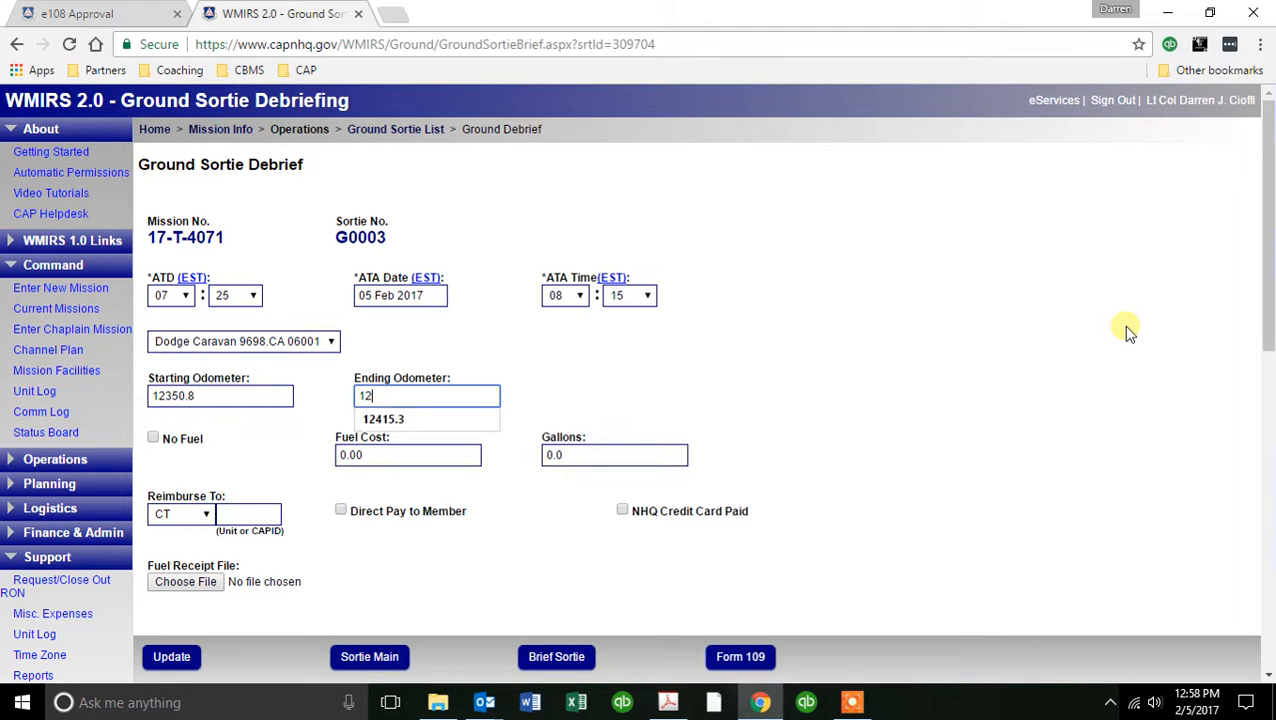
pyautogui.press('Tab')
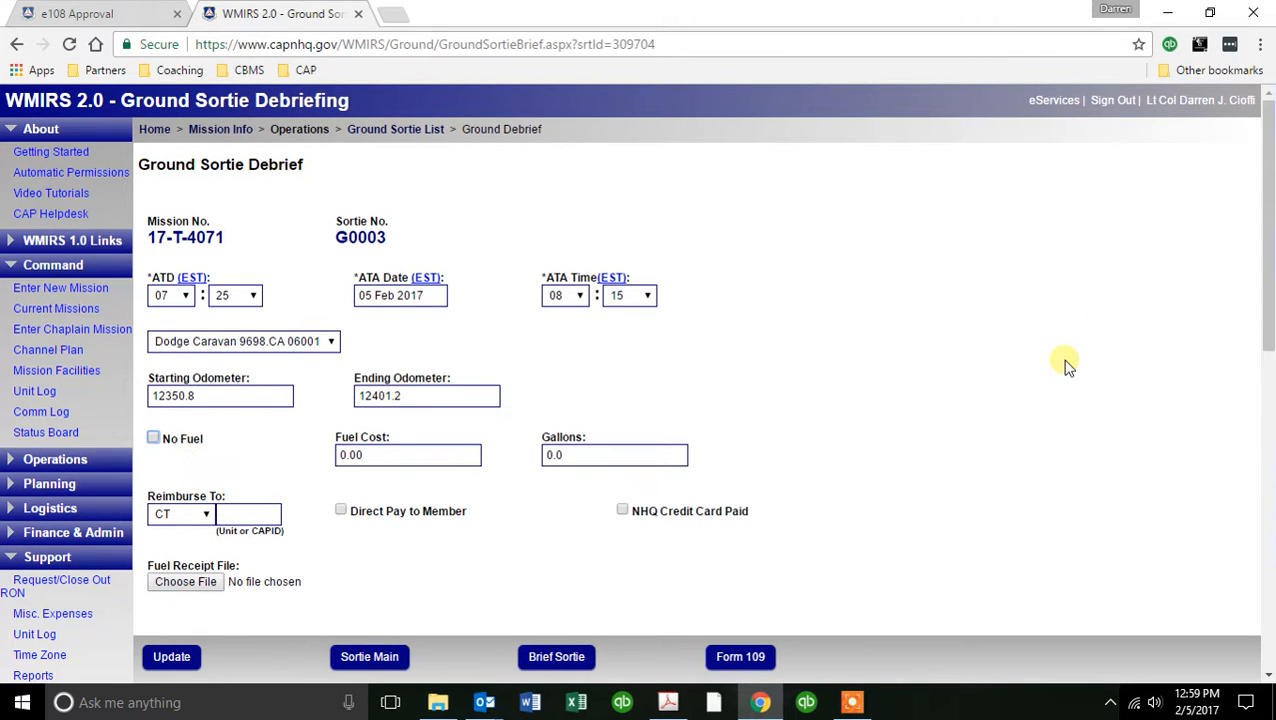
# Switch to the fuel receipt PDF in Acrobat, examine its sortie annotations, gallons, cost, vehicle and mileage, and return to the debrief.
pyautogui.scroll(-1, 1060, 362)
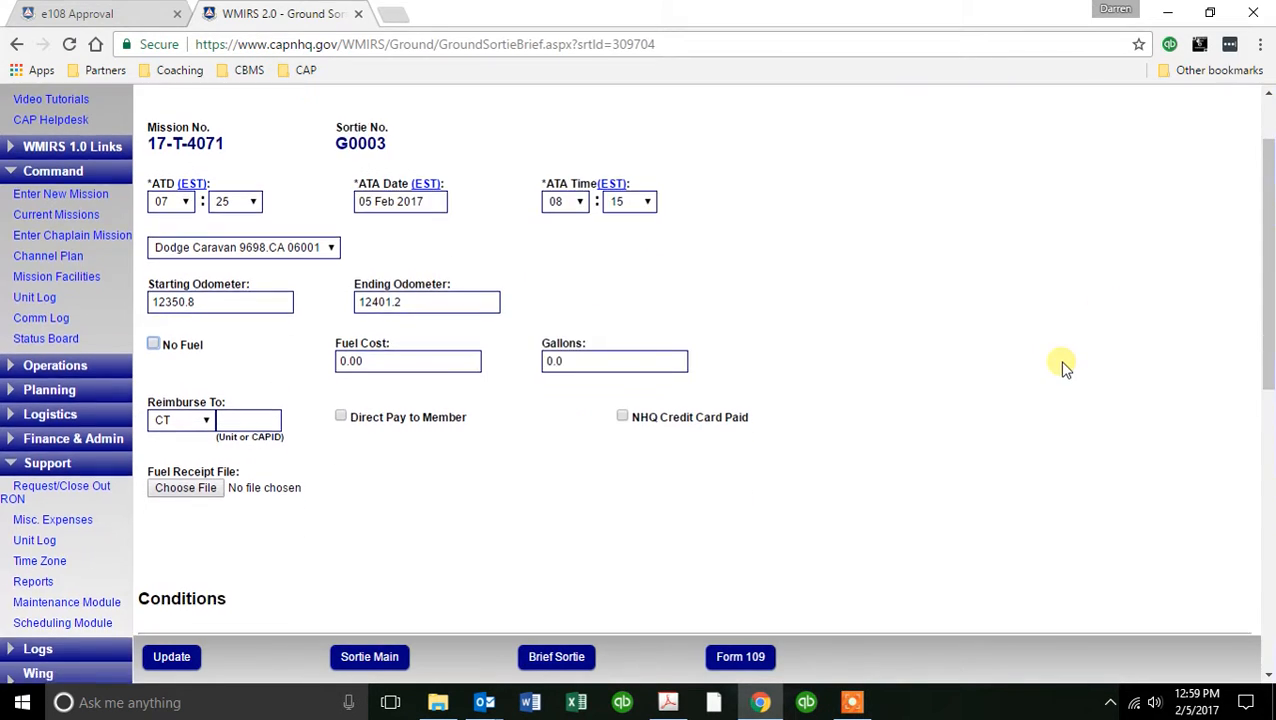
pyautogui.click(668, 702)
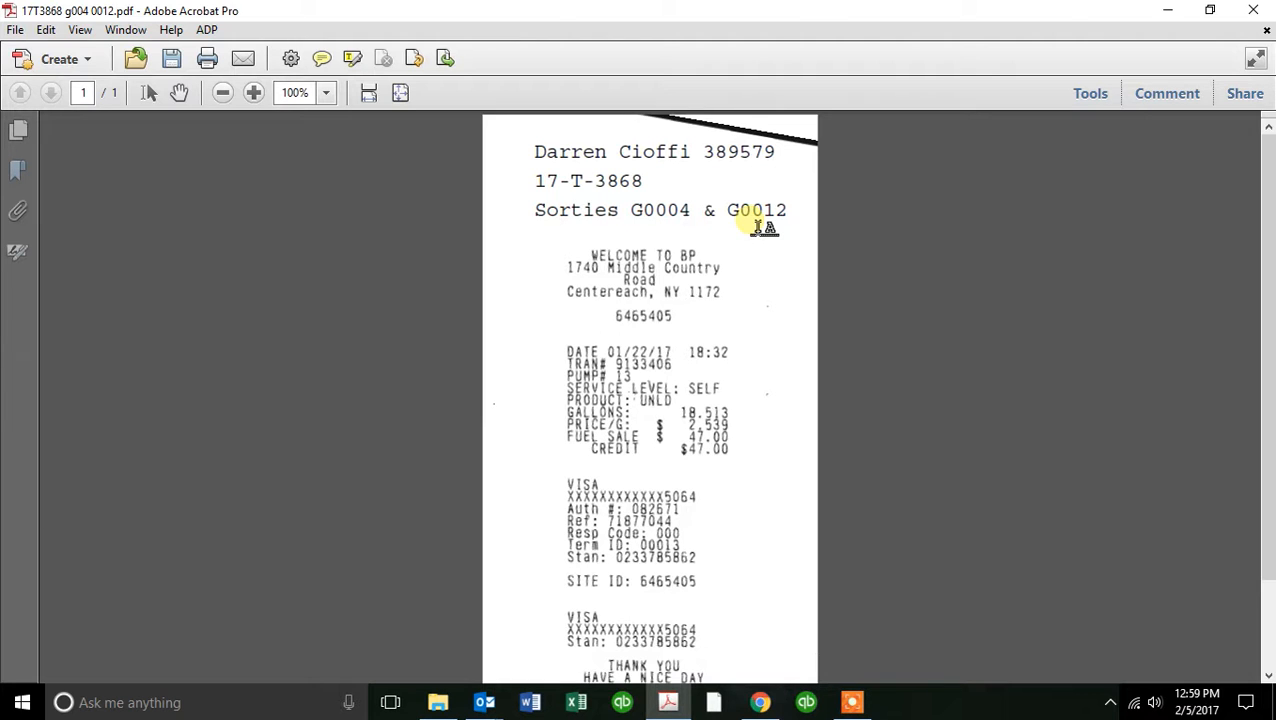
pyautogui.scroll(-3, 915, 266)
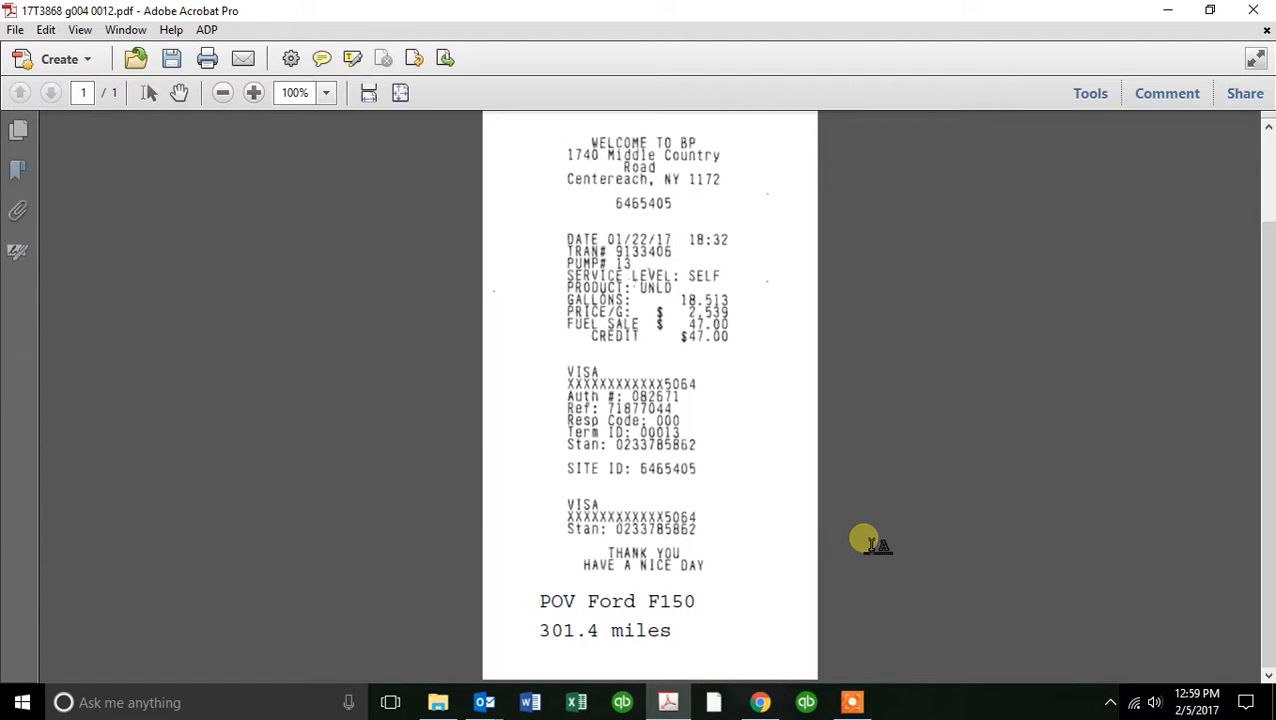
pyautogui.scroll(2, 866, 540)
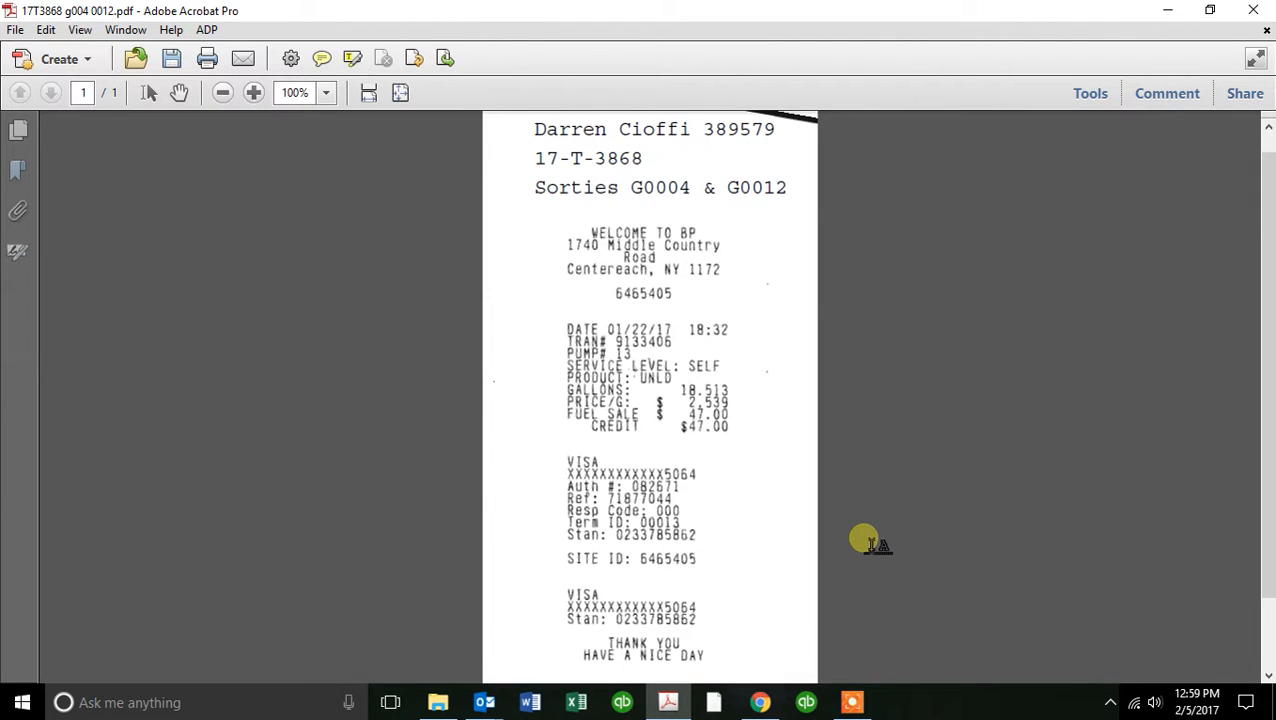
pyautogui.scroll(-2, 866, 540)
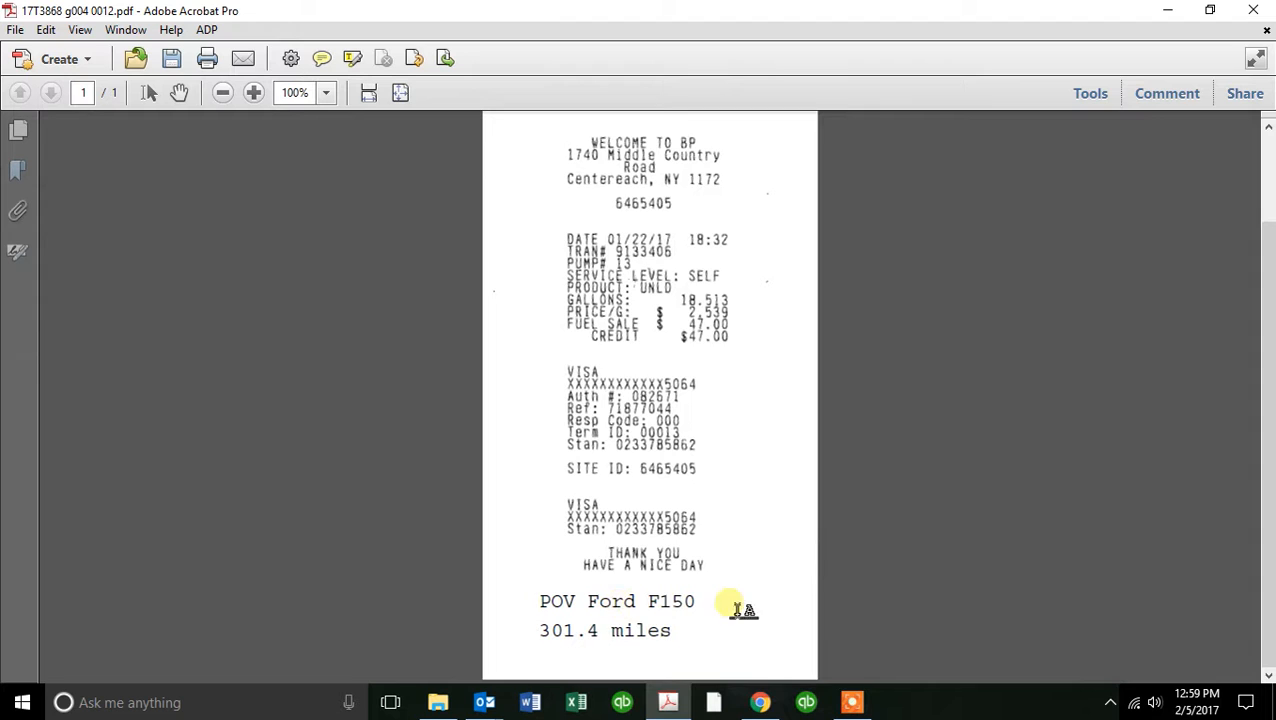
pyautogui.scroll(2, 862, 552)
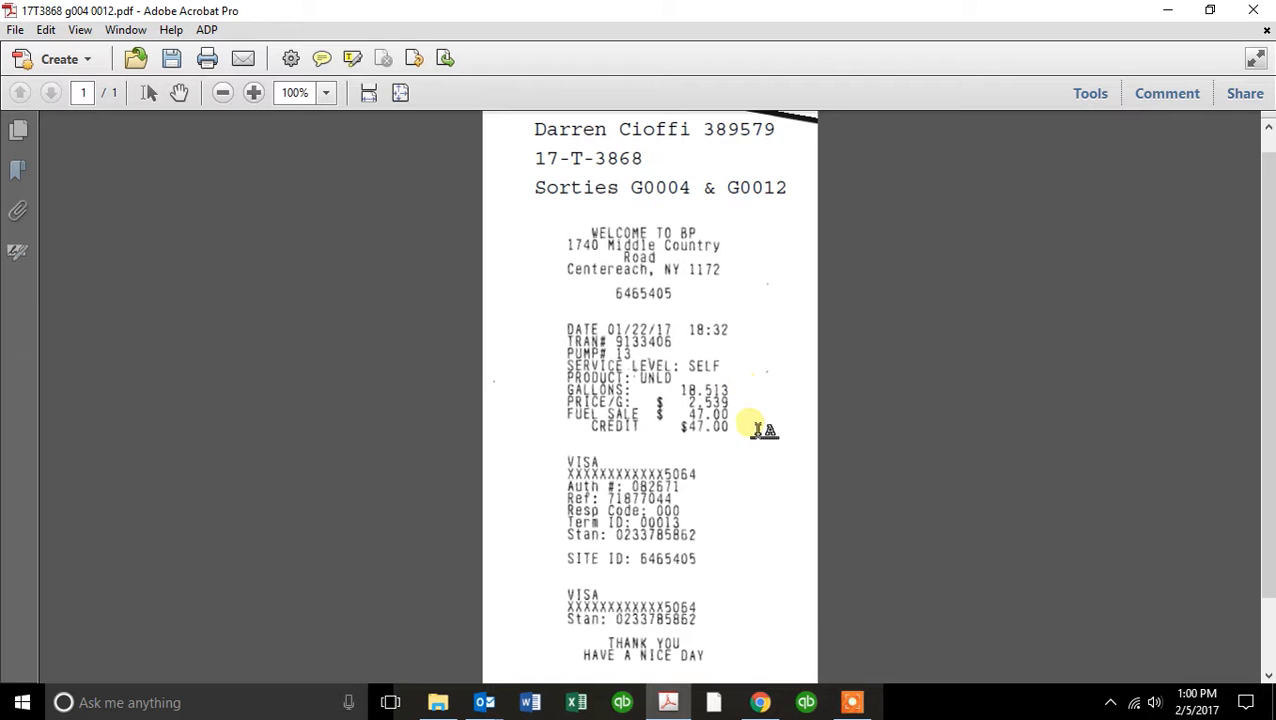
pyautogui.scroll(-2, 757, 424)
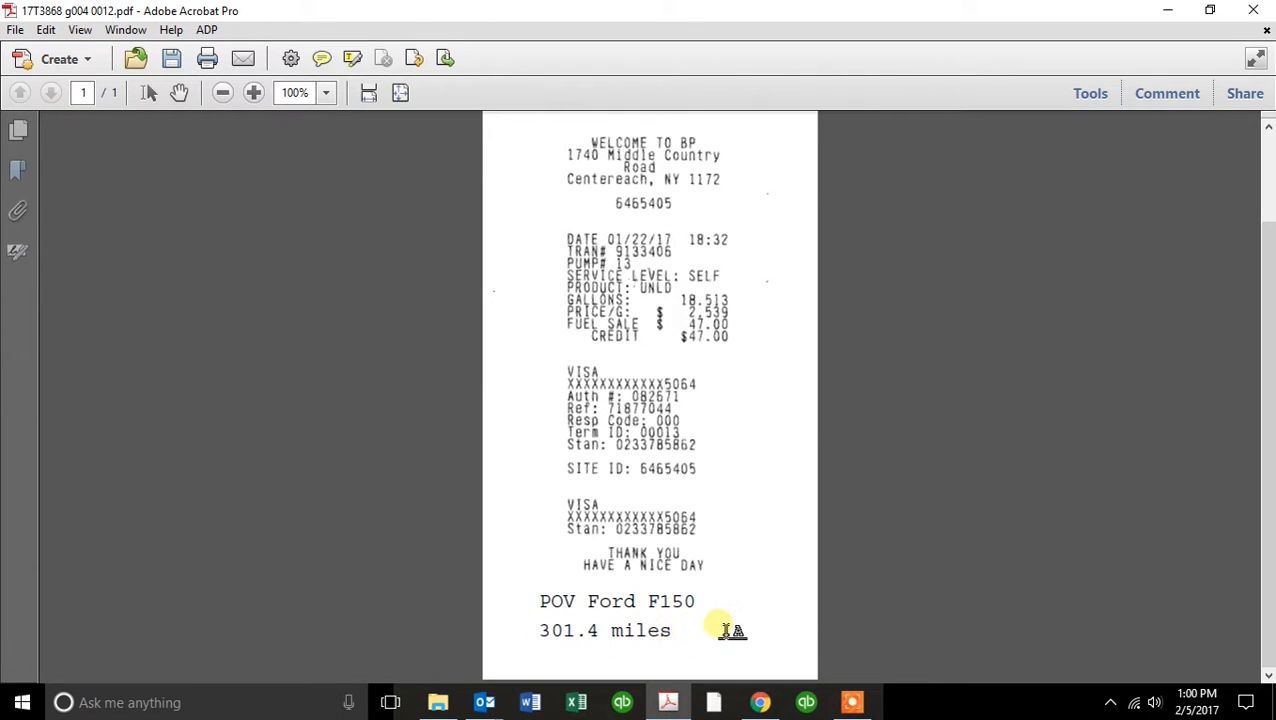
pyautogui.scroll(2, 760, 525)
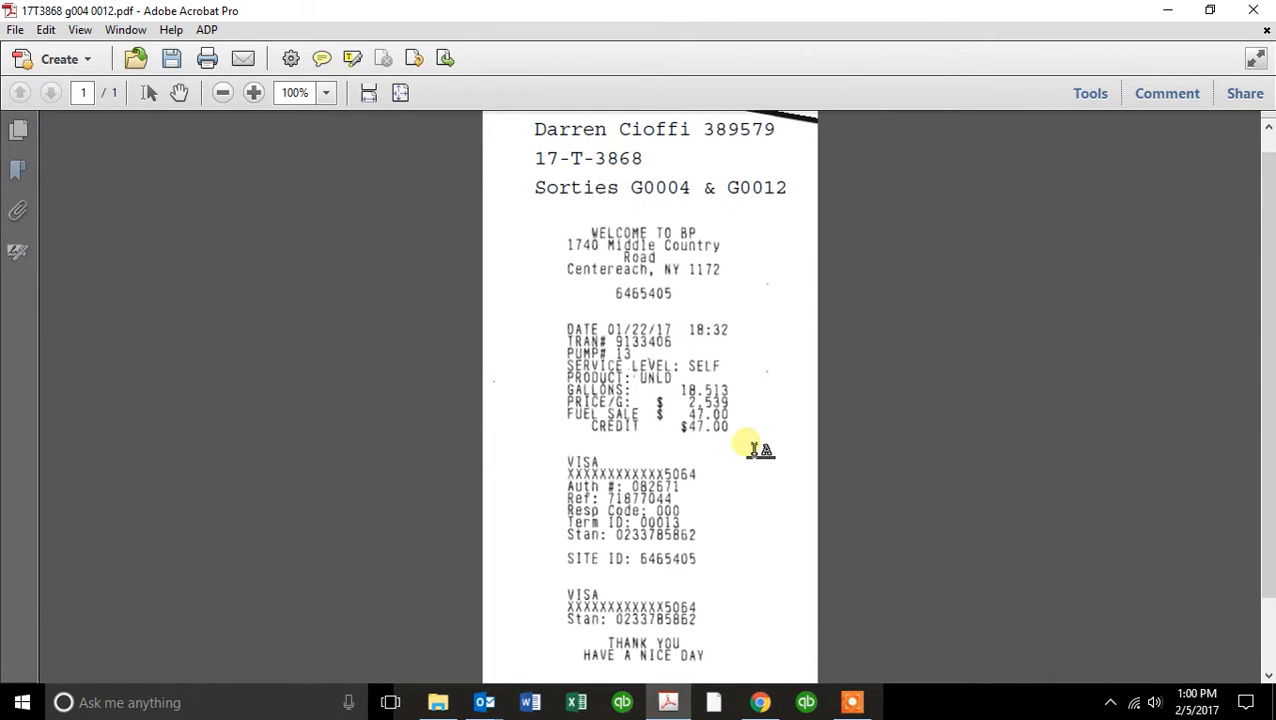
pyautogui.moveTo(684, 20); pyautogui.dragTo(0, 110)
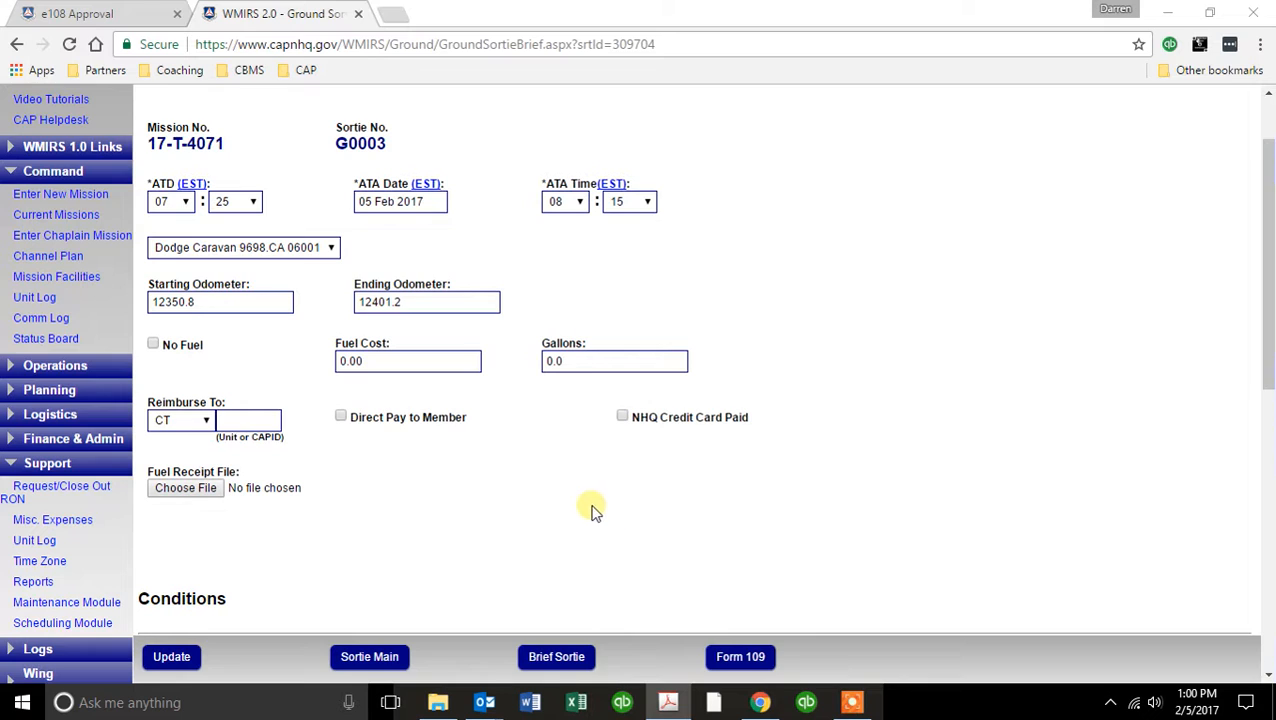
# Set the fuel cost to 47 and the gallons to 18.513.
pyautogui.moveTo(387, 372); pyautogui.dragTo(345, 375)
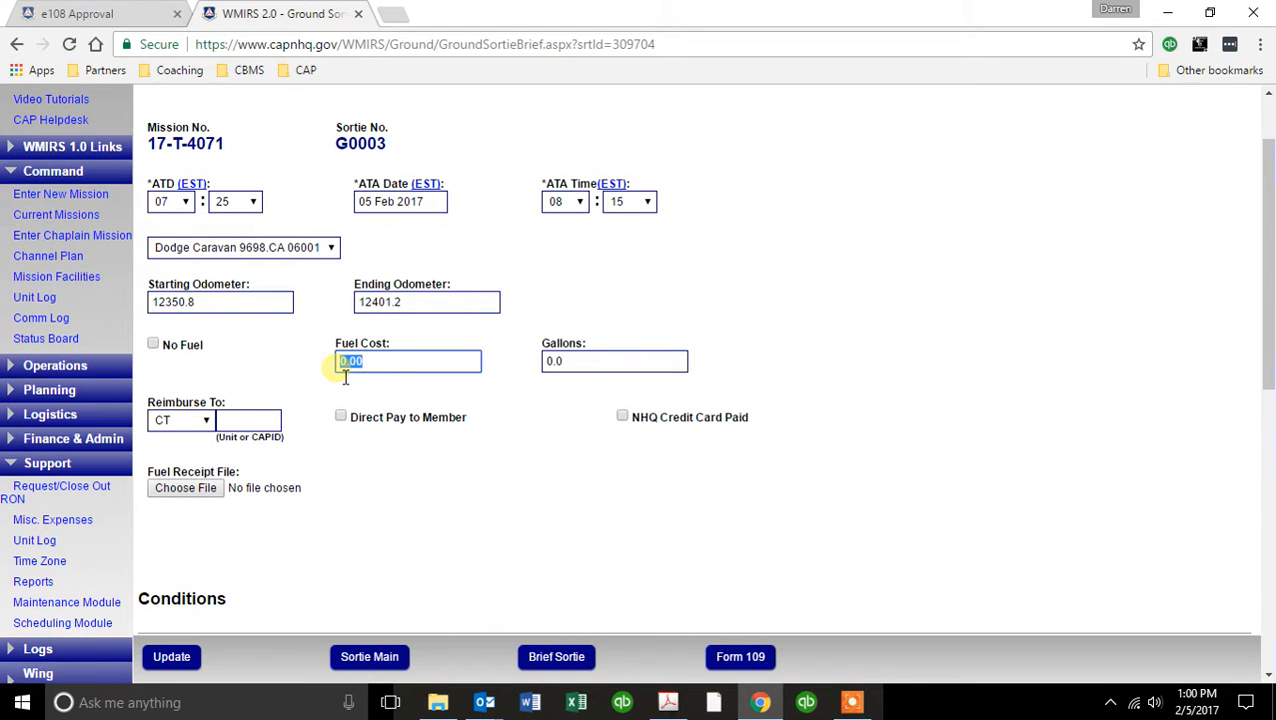
pyautogui.write('47')
pyautogui.press('Tab')
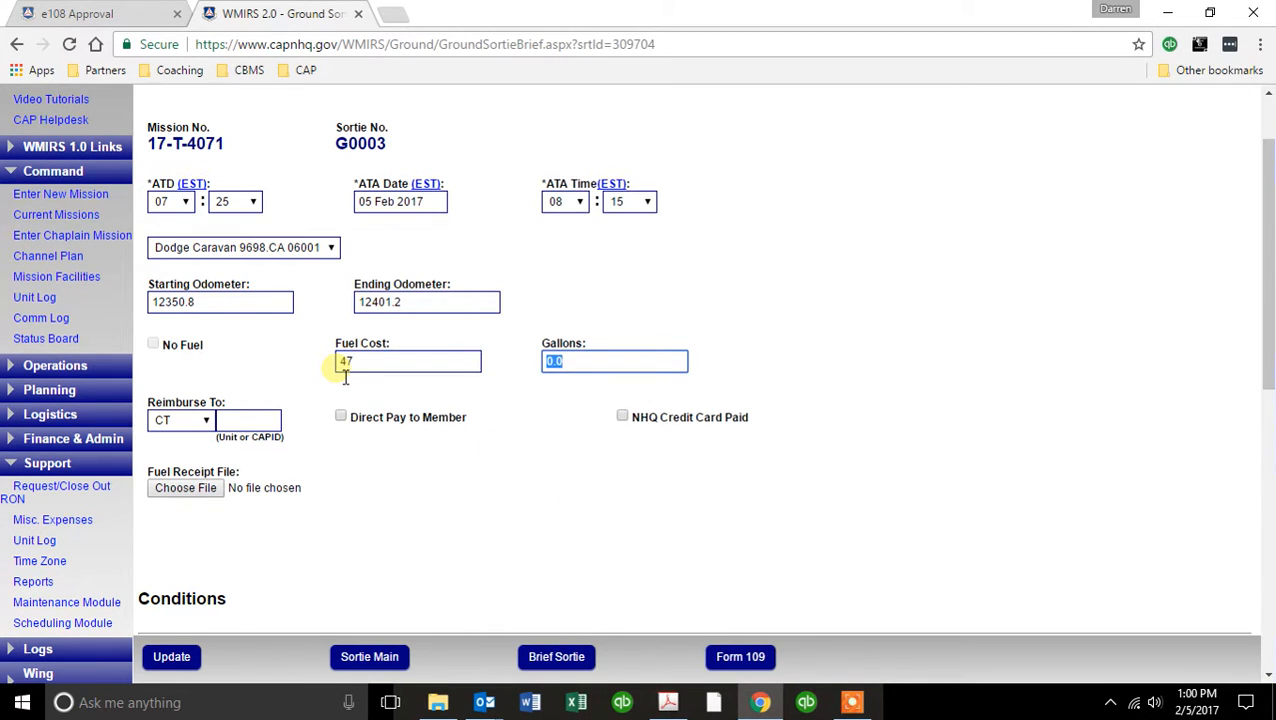
pyautogui.write('18.513')
pyautogui.press('Tab')
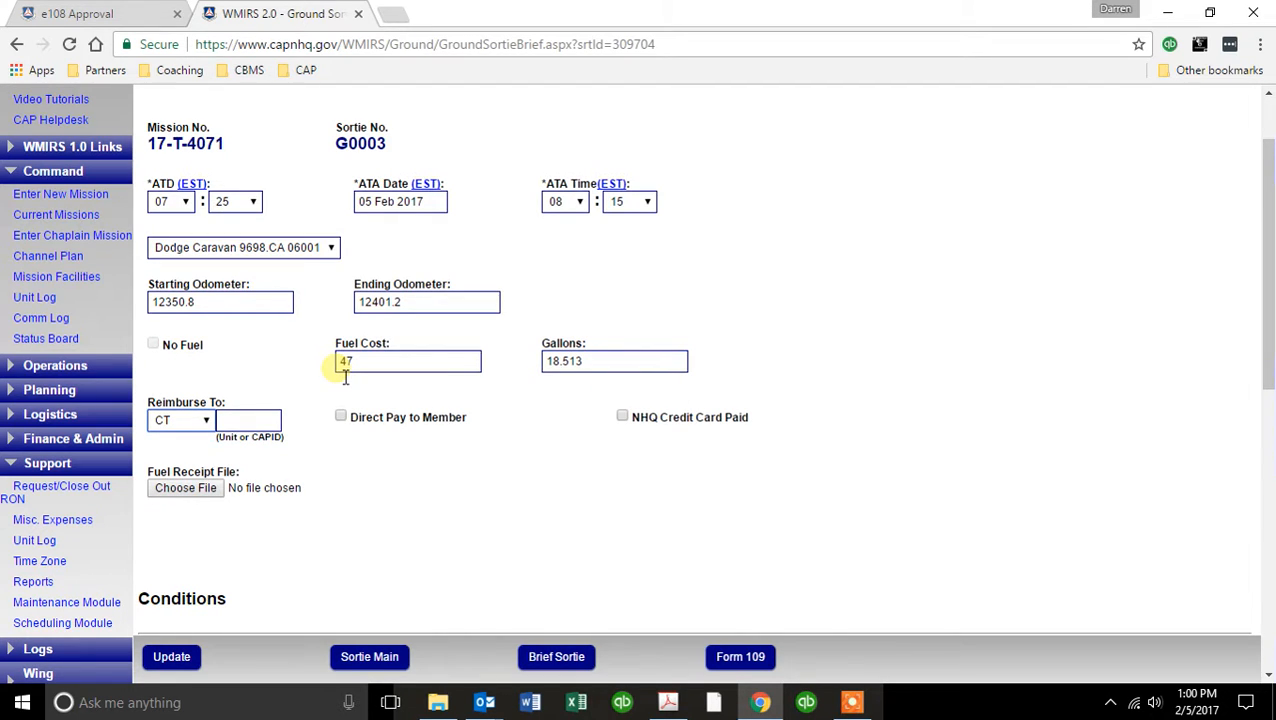
# Enter the member's CAPID as the reimbursement recipient and enable Direct Pay to Member.
pyautogui.click(258, 422)
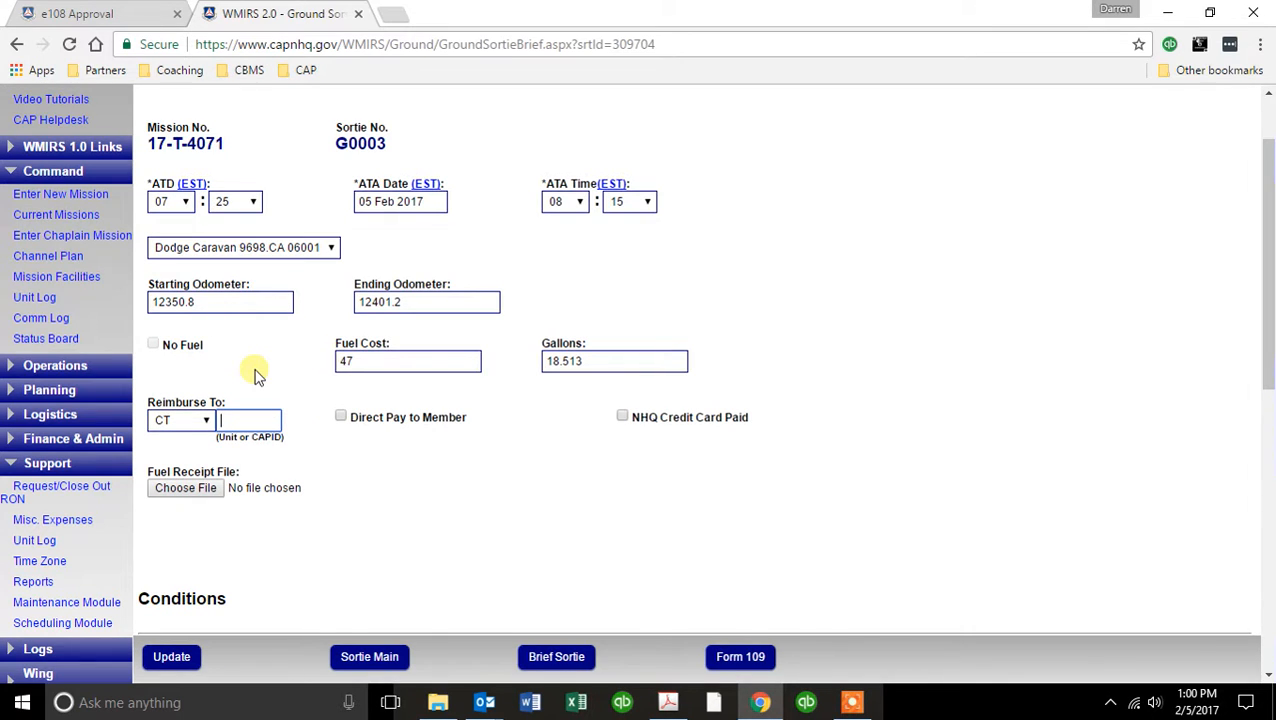
pyautogui.press('Tab')
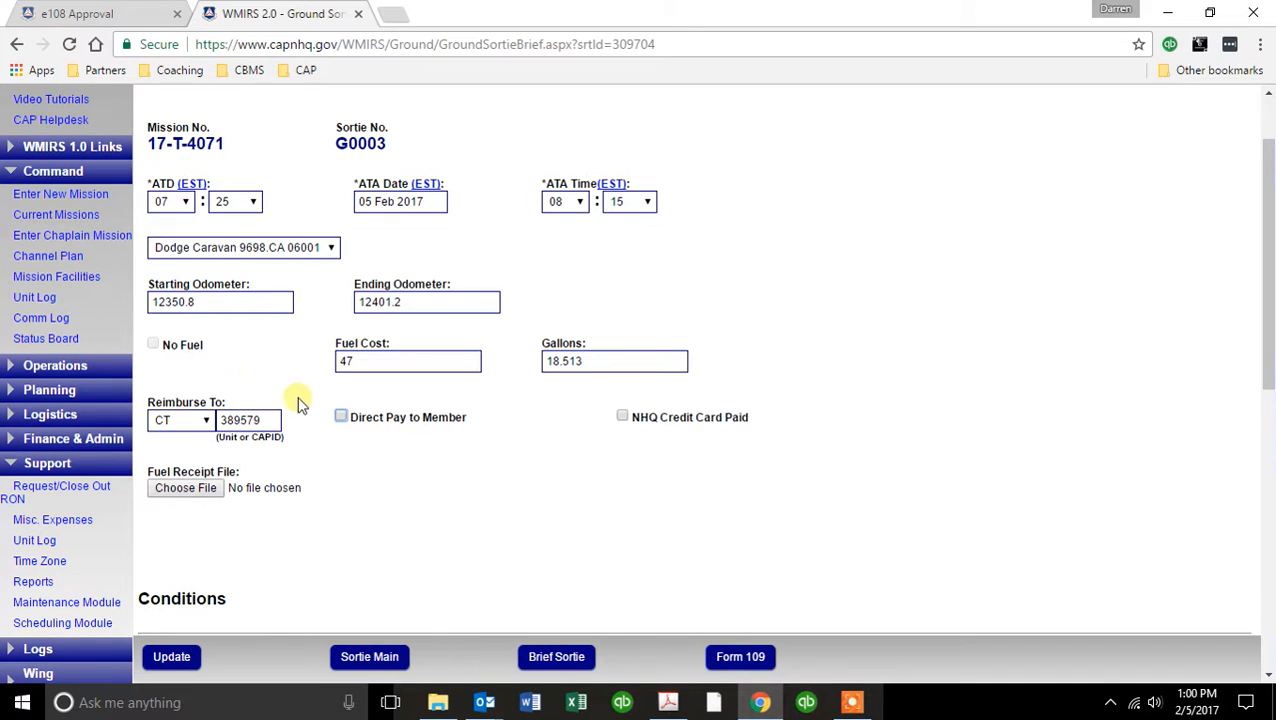
pyautogui.click(340, 416)
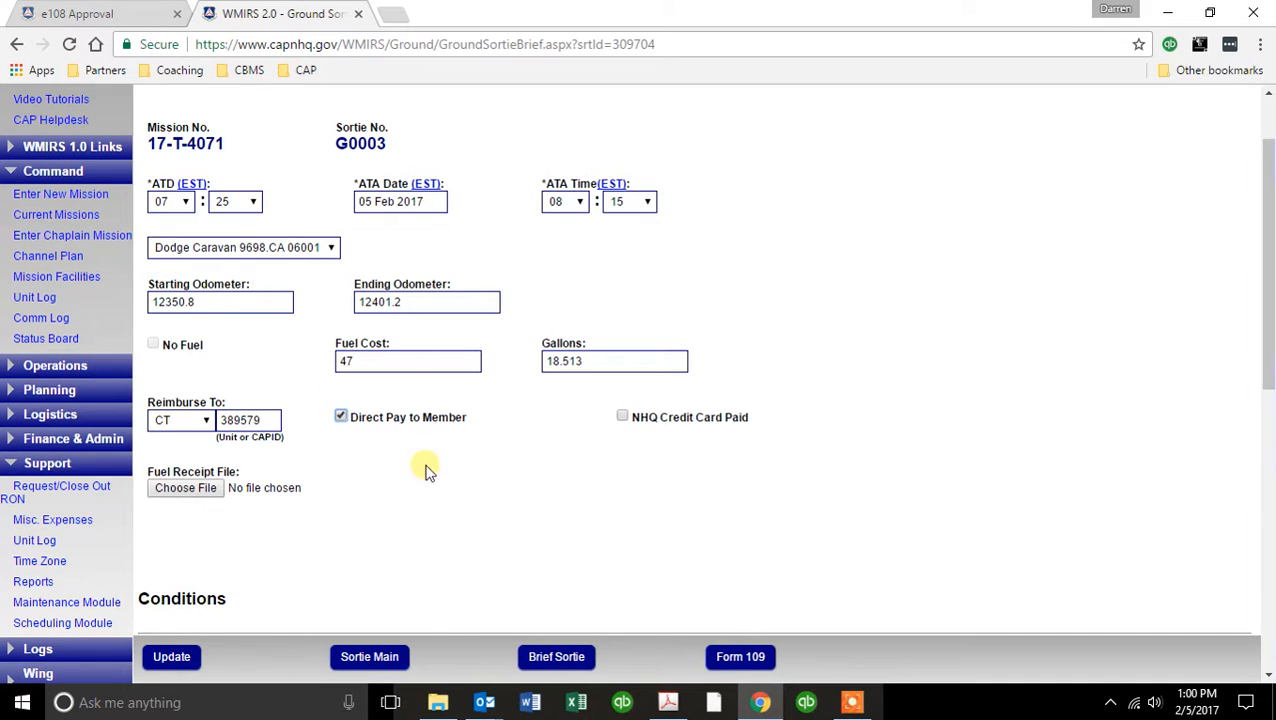
# Attach 17T3868 g004 0012.pdf from the Fuel Receipts folder as the fuel receipt file.
pyautogui.click(192, 489)
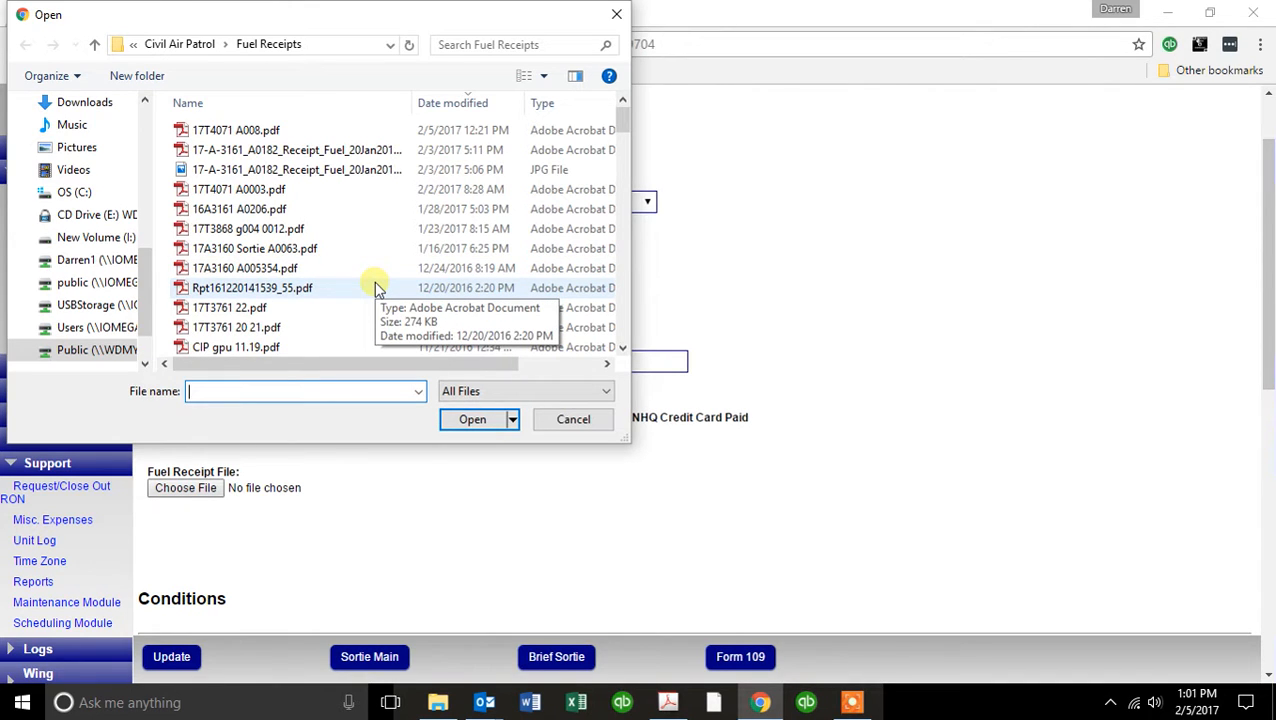
pyautogui.click(268, 229)
pyautogui.click(470, 420)
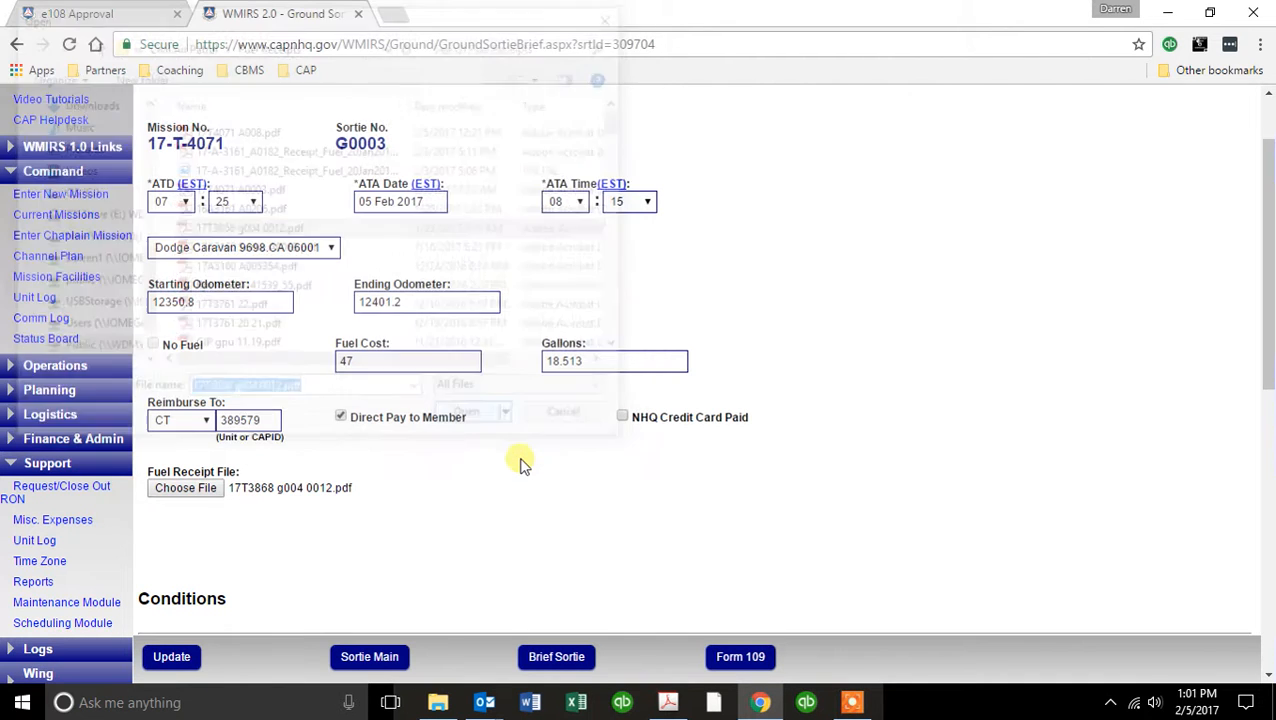
# In the debrief's conditions, set Clouds to Scattered, Precipitation to None, Light Condition to Bright and Moon to None.
pyautogui.scroll(-3, 519, 479)
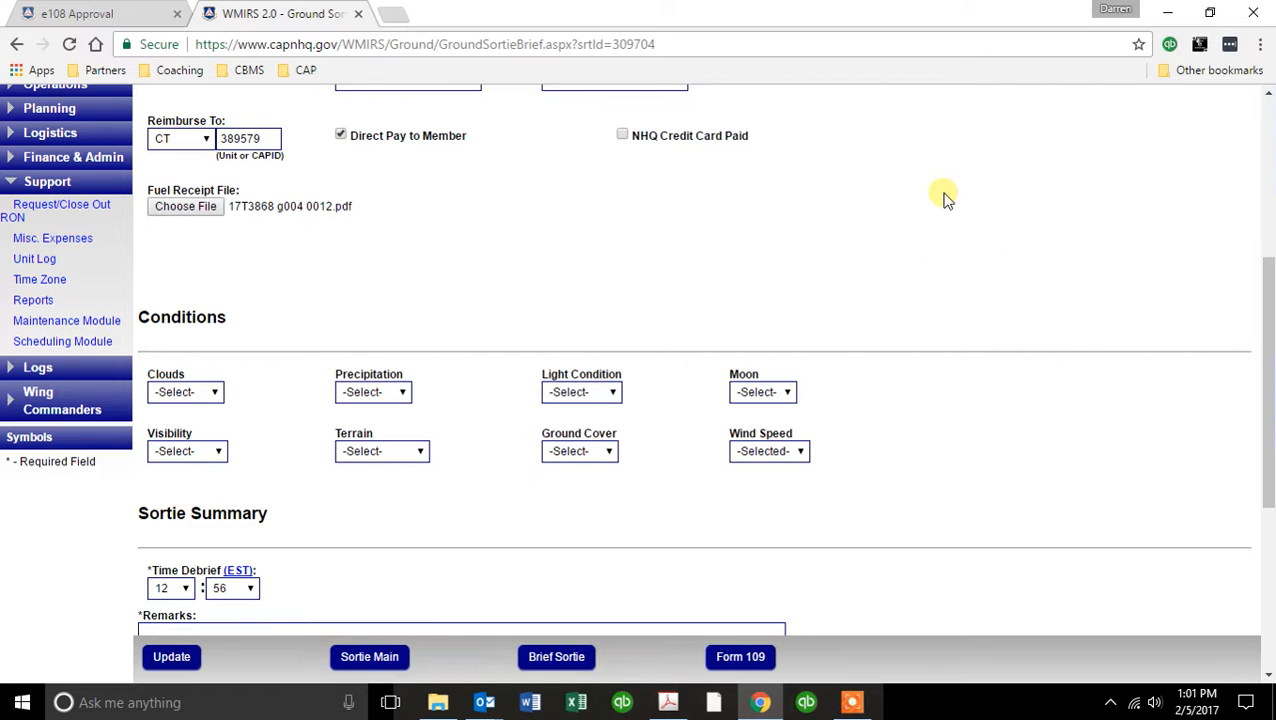
pyautogui.scroll(-2, 946, 197)
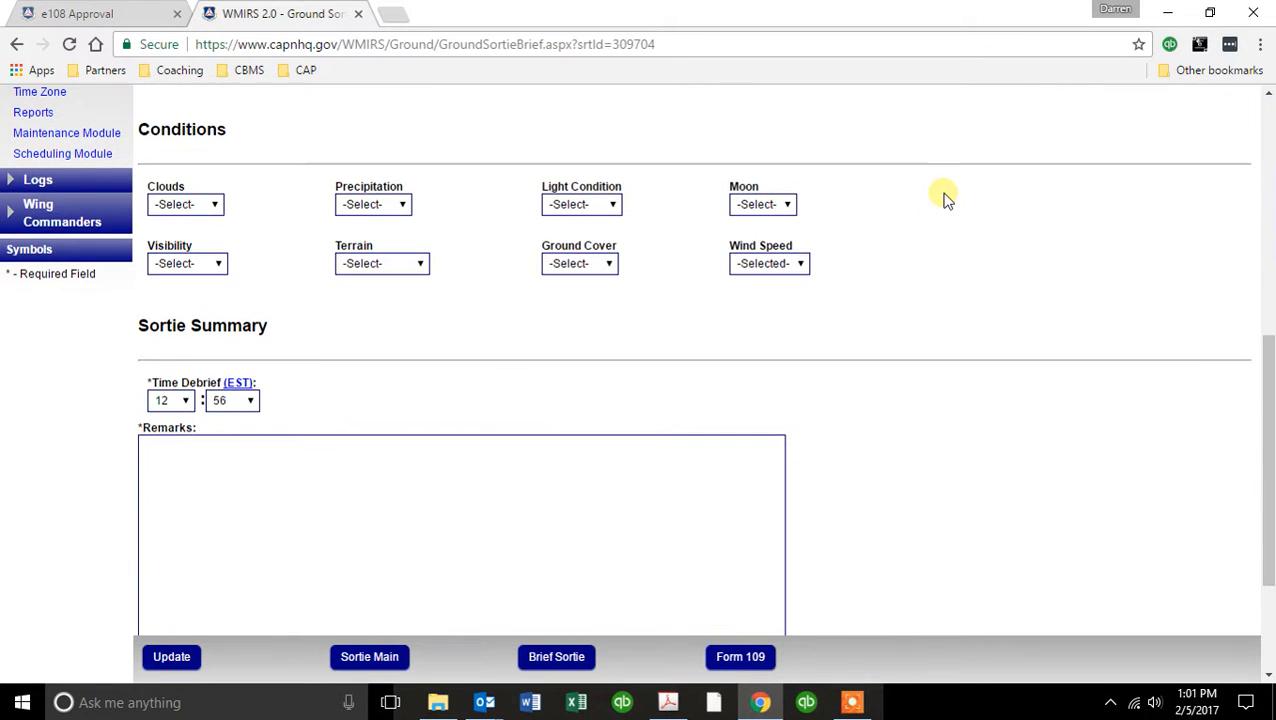
pyautogui.click(215, 205)
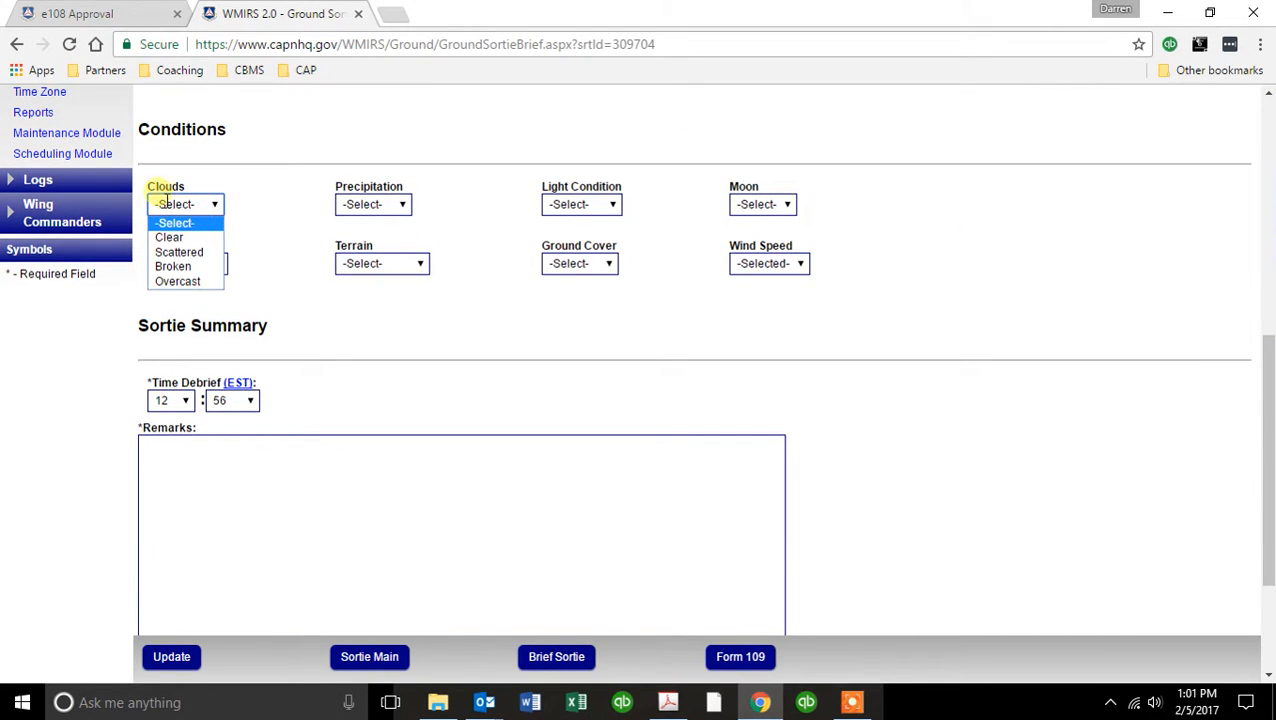
pyautogui.click(197, 253)
pyautogui.click(401, 205)
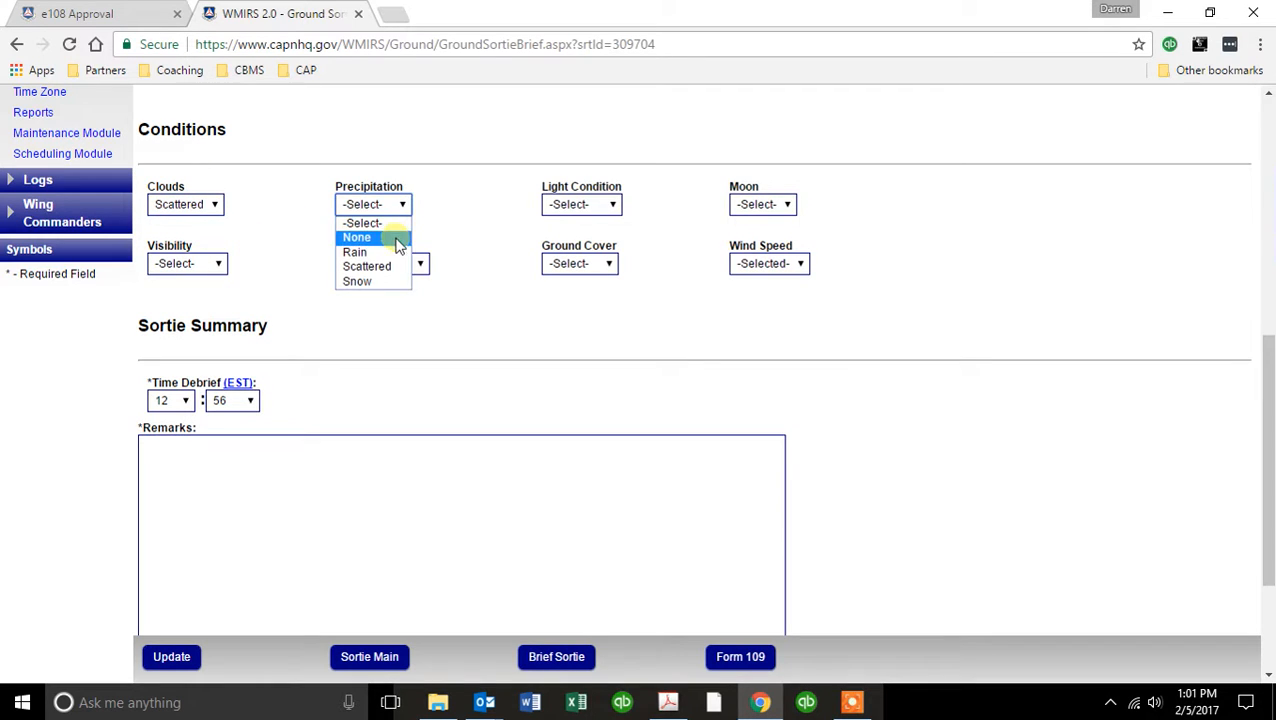
pyautogui.click(397, 240)
pyautogui.click(612, 203)
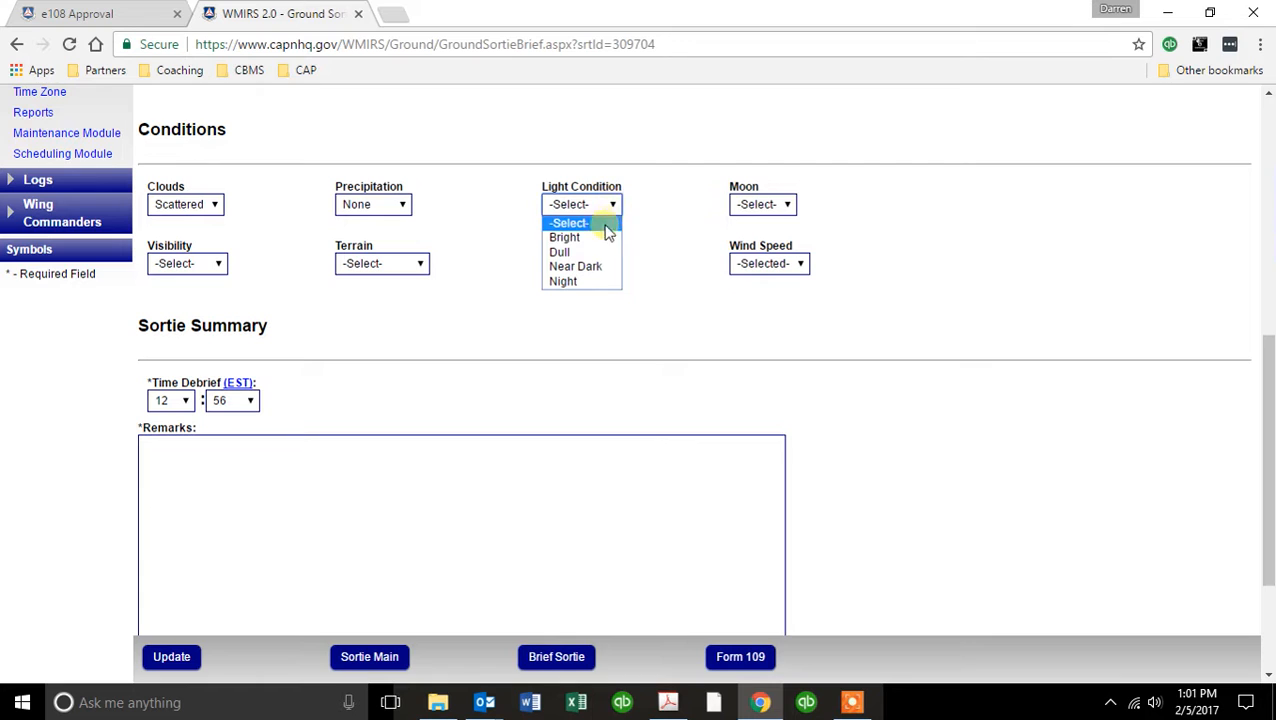
pyautogui.click(575, 238)
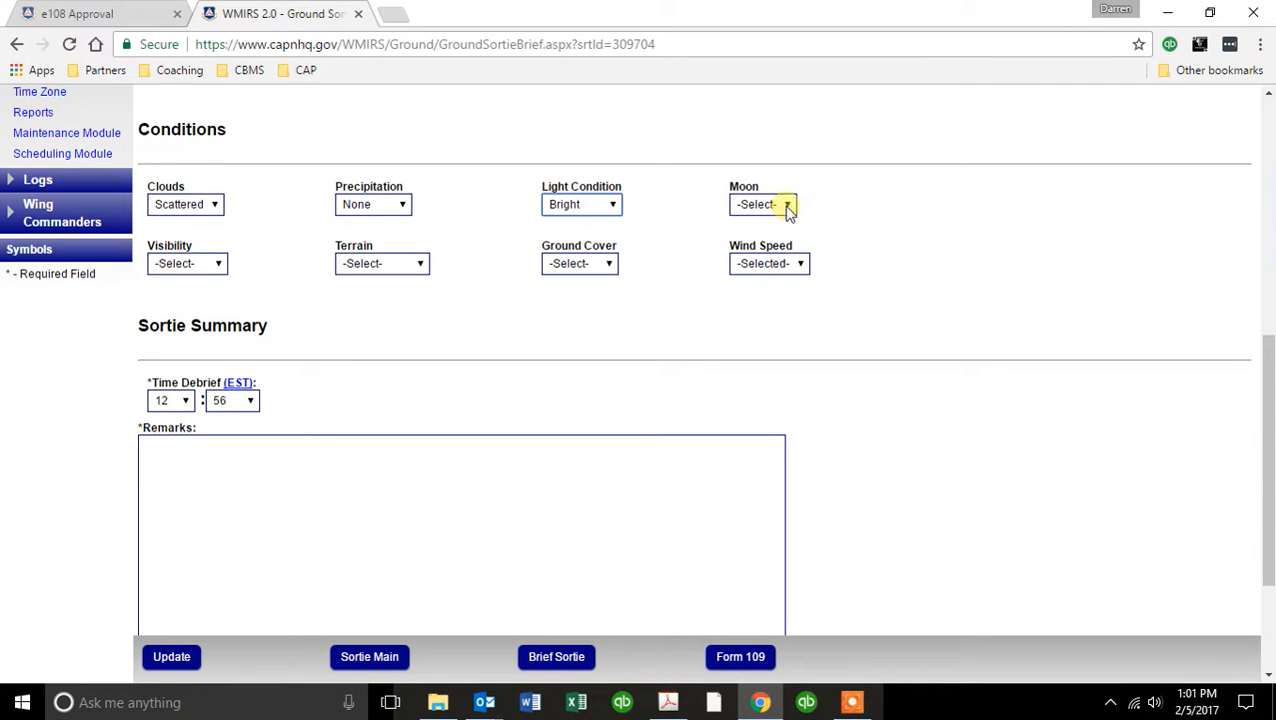
pyautogui.click(787, 205)
pyautogui.click(768, 237)
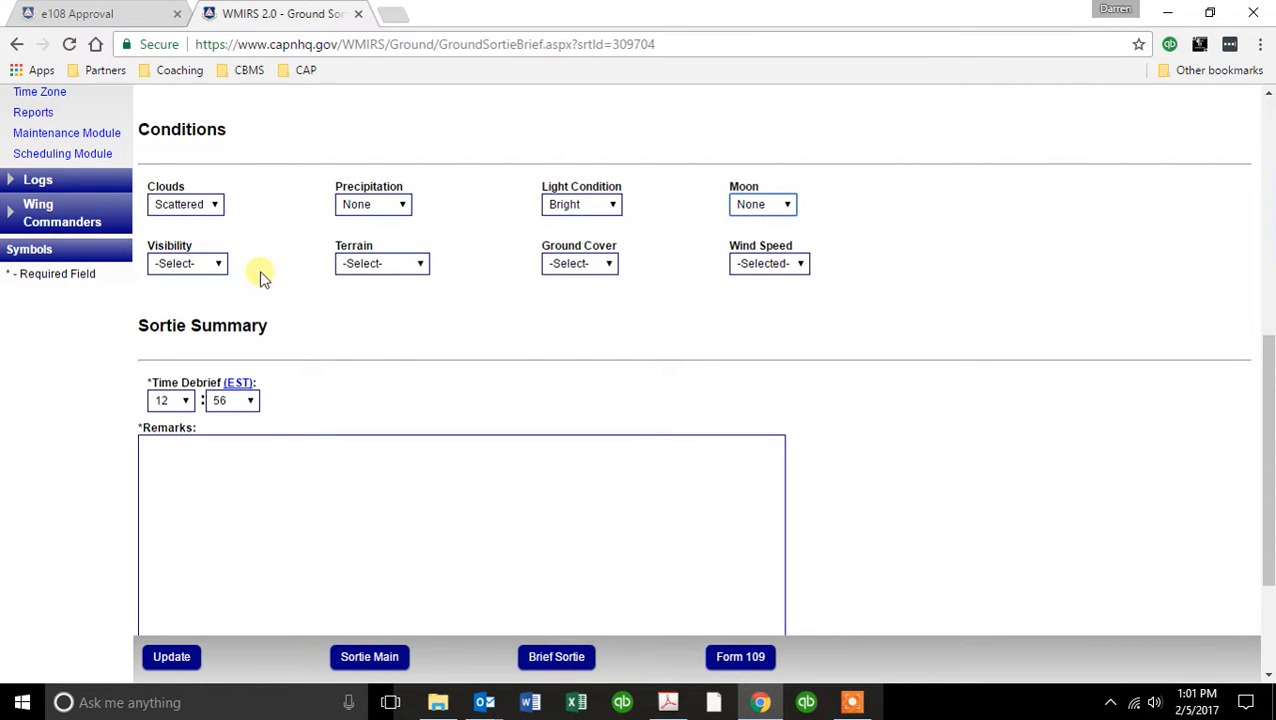
# Set the debrief's Visibility to > 5 Miles, Terrain to Flat, Ground Cover to Open and Wind Speed to Calm.
pyautogui.click(214, 265)
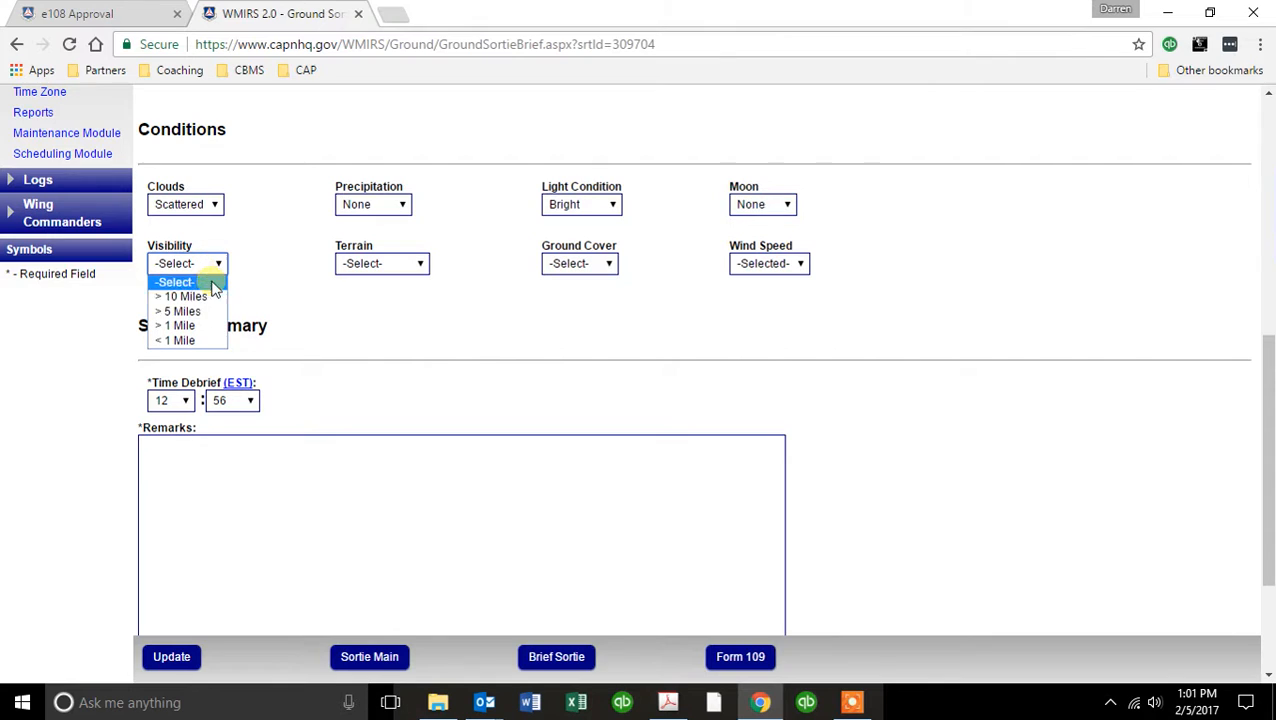
pyautogui.click(203, 310)
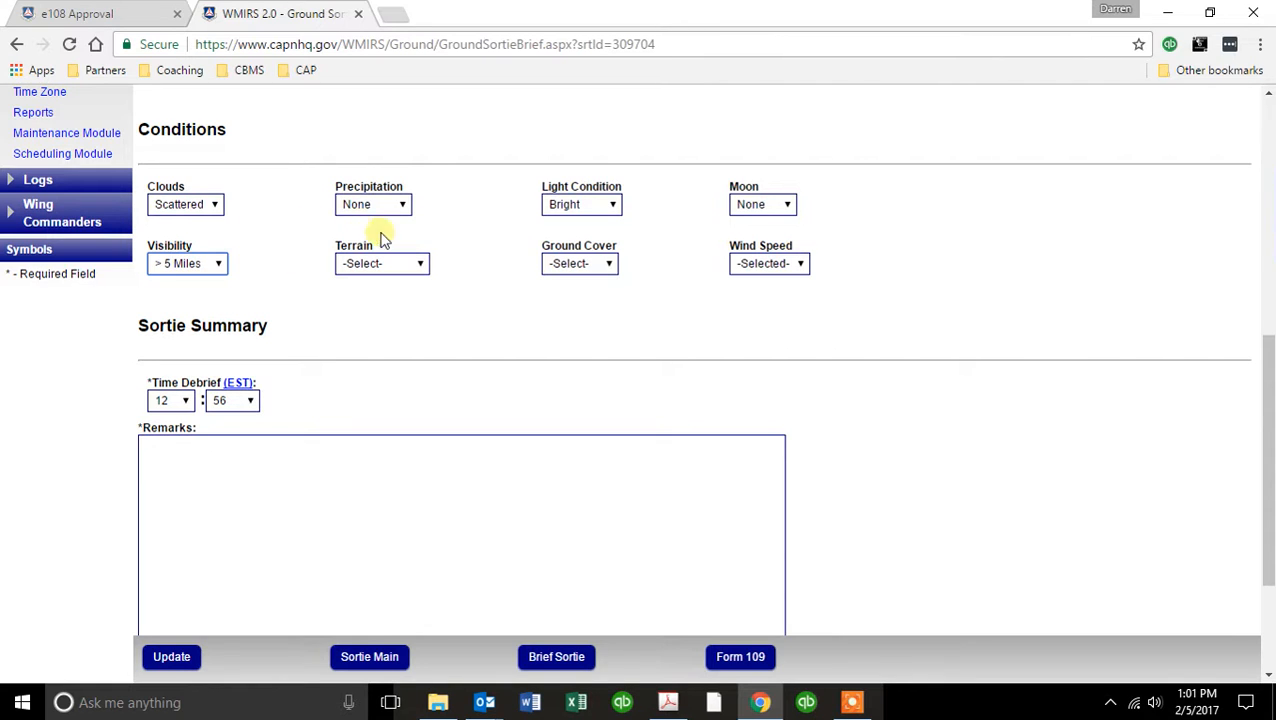
pyautogui.click(421, 264)
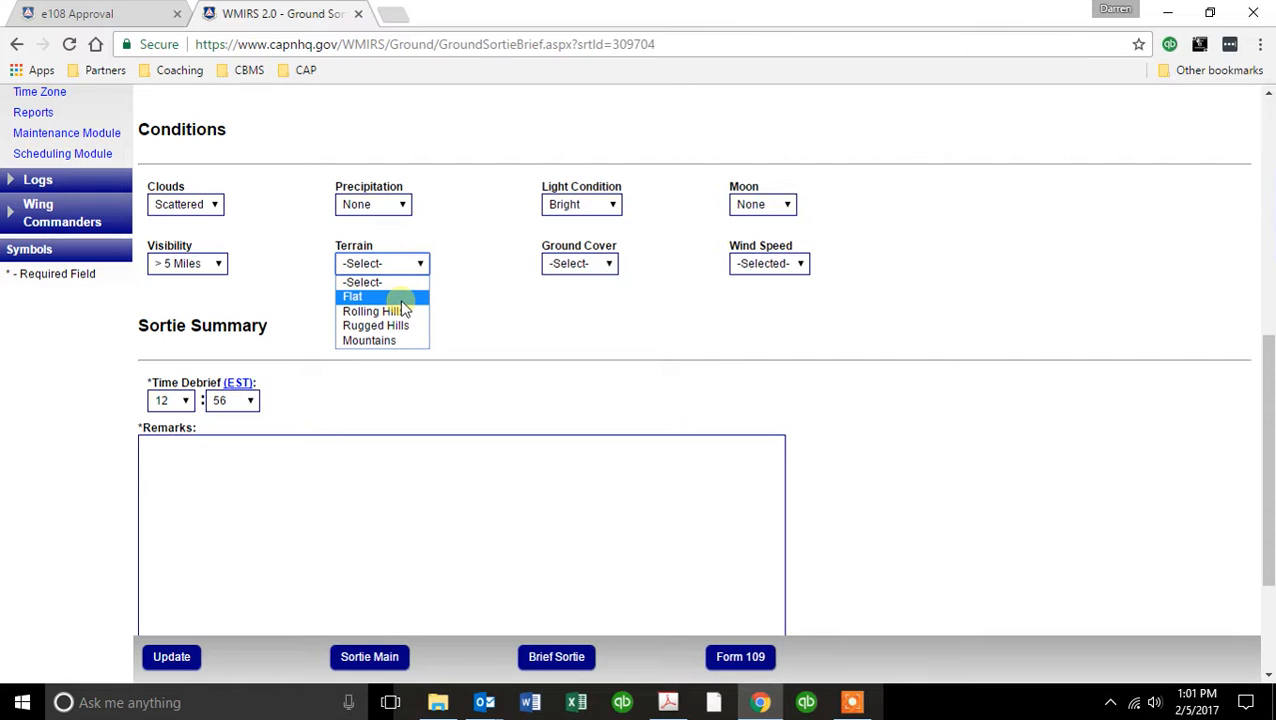
pyautogui.click(400, 298)
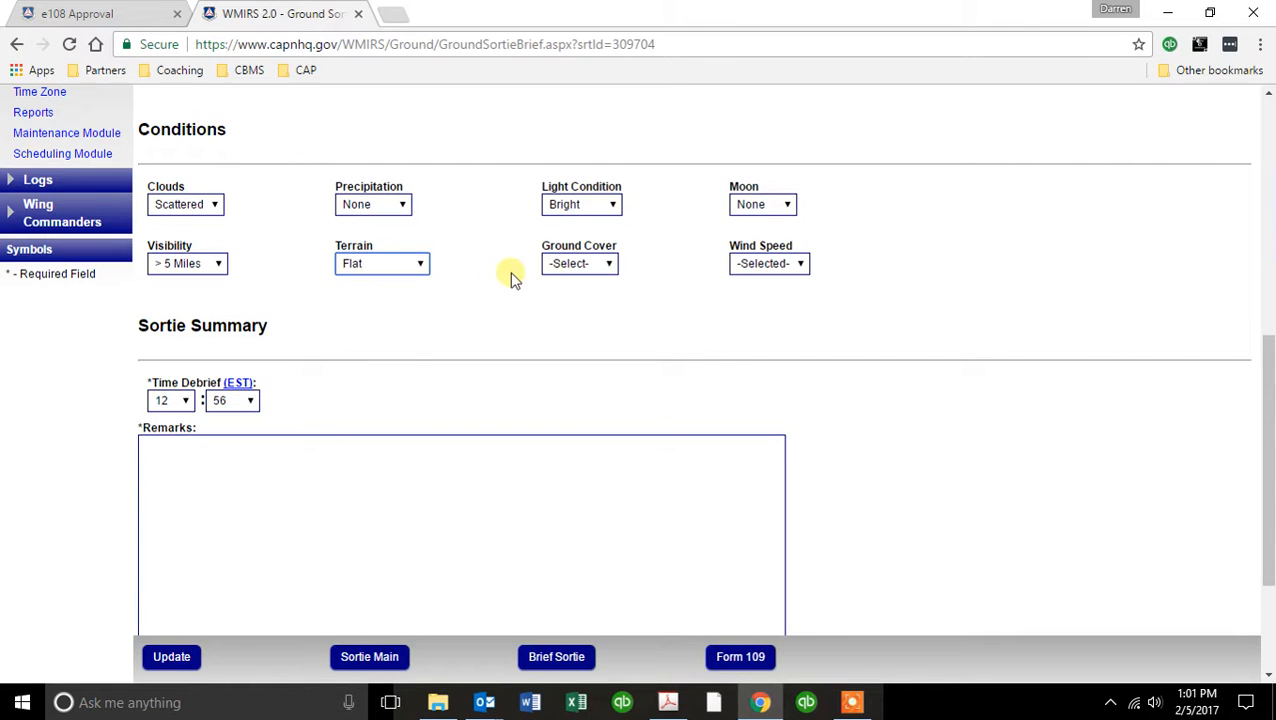
pyautogui.click(608, 265)
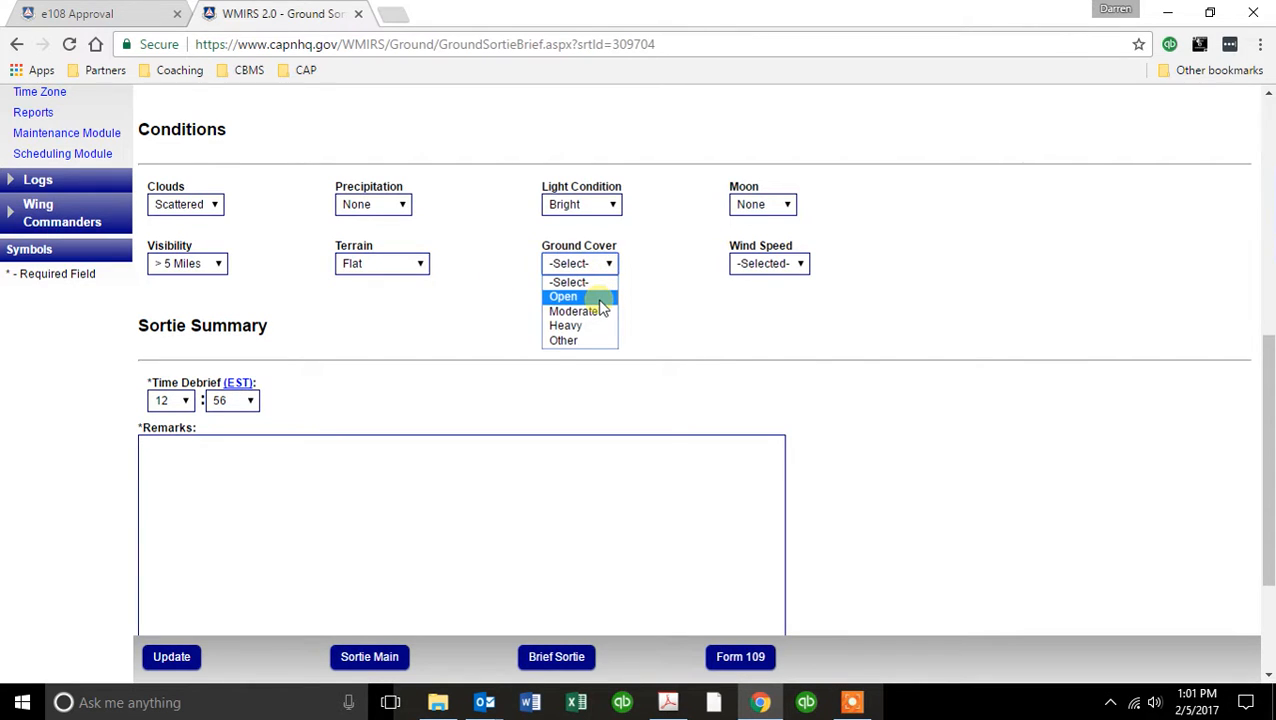
pyautogui.click(599, 298)
pyautogui.click(767, 266)
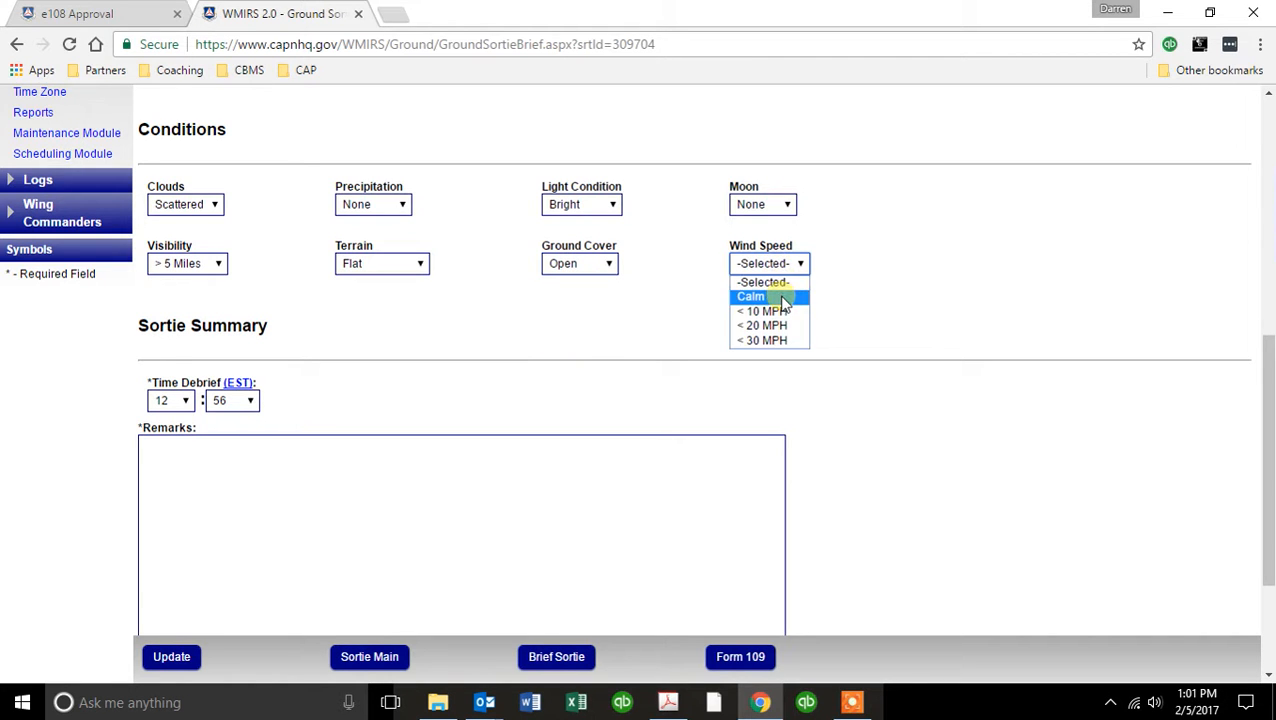
pyautogui.click(783, 298)
# Replace the Debriefing Officer CAPID in the sortie summary with the other officer's CAPID.
pyautogui.click(180, 452)
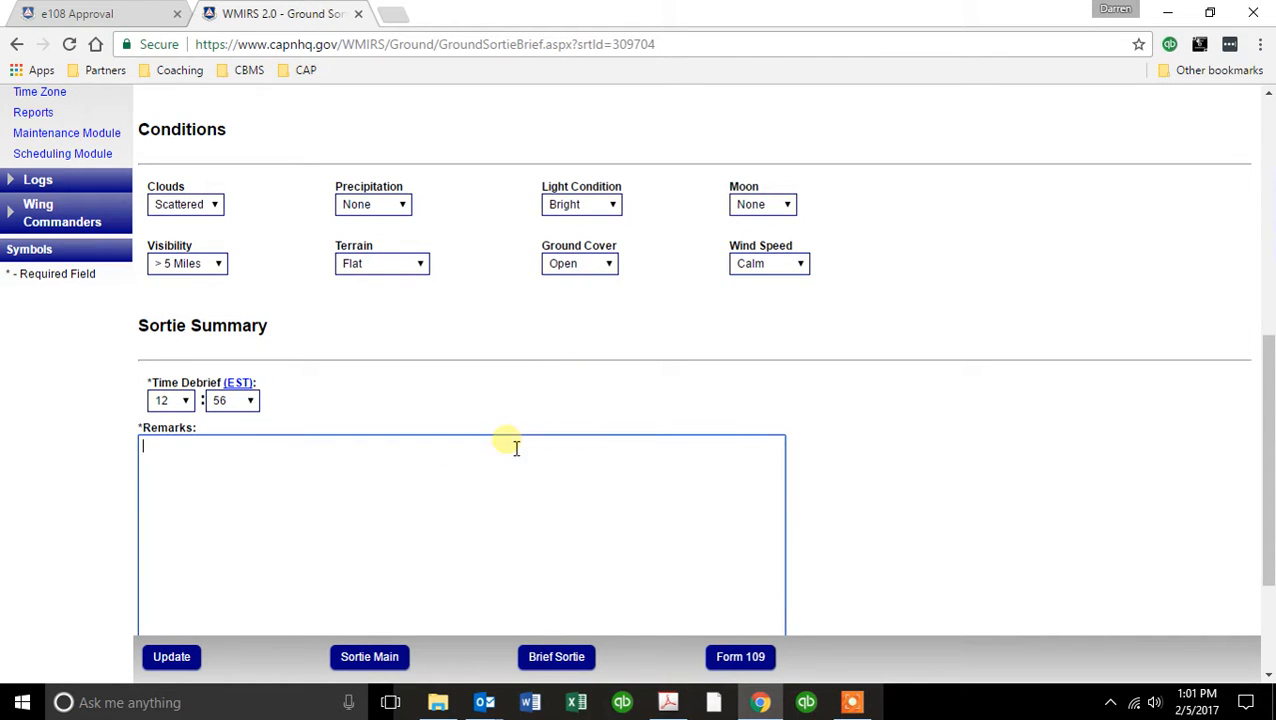
pyautogui.scroll(-2, 854, 413)
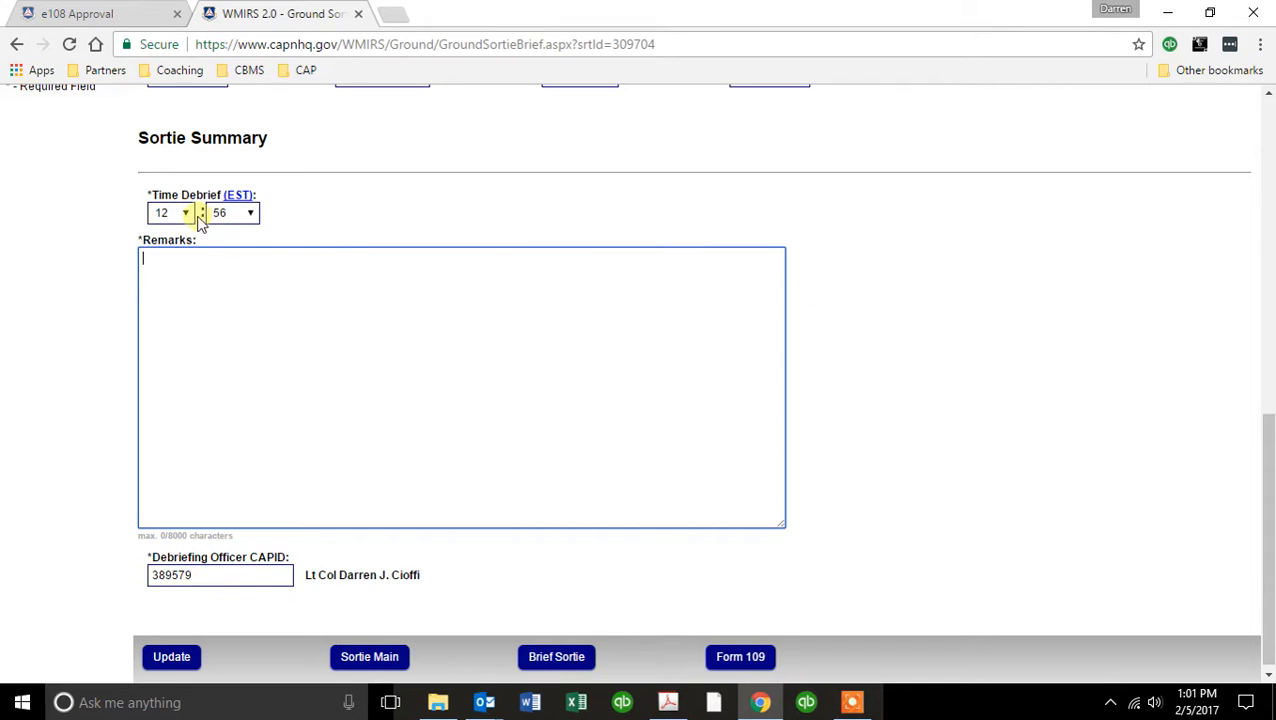
pyautogui.click(225, 578)
pyautogui.moveTo(225, 578); pyautogui.dragTo(130, 572)
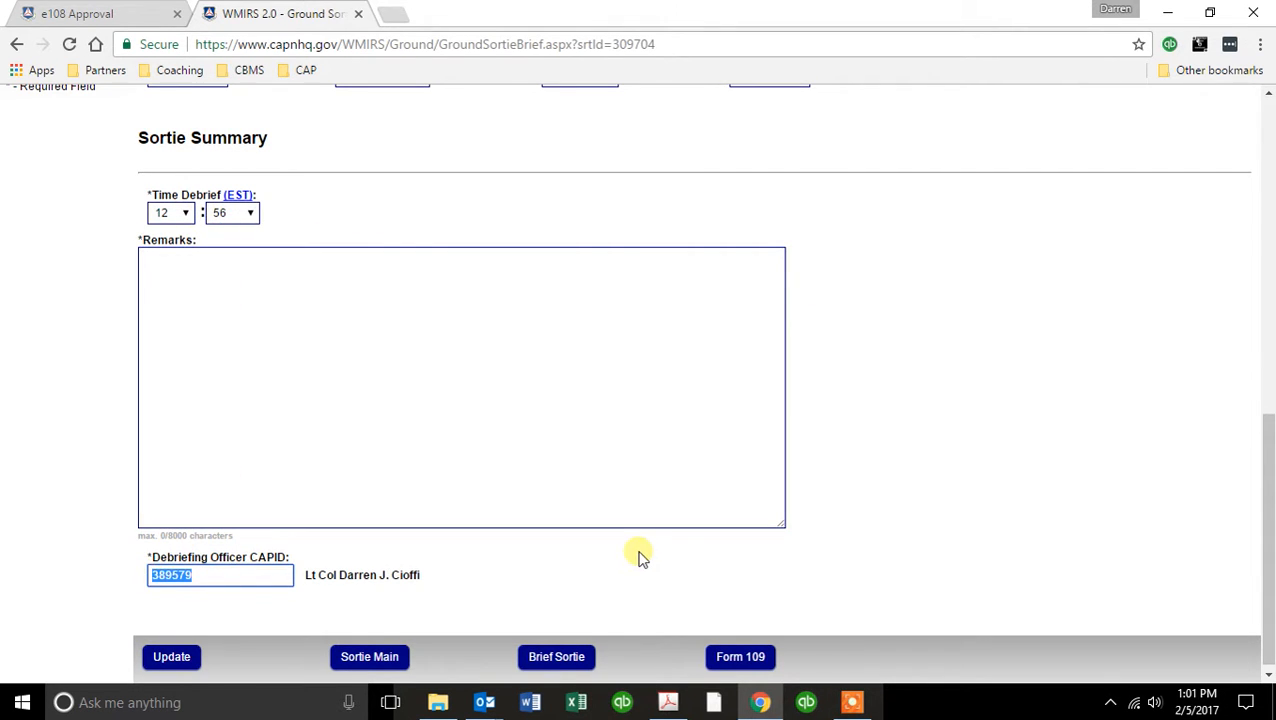
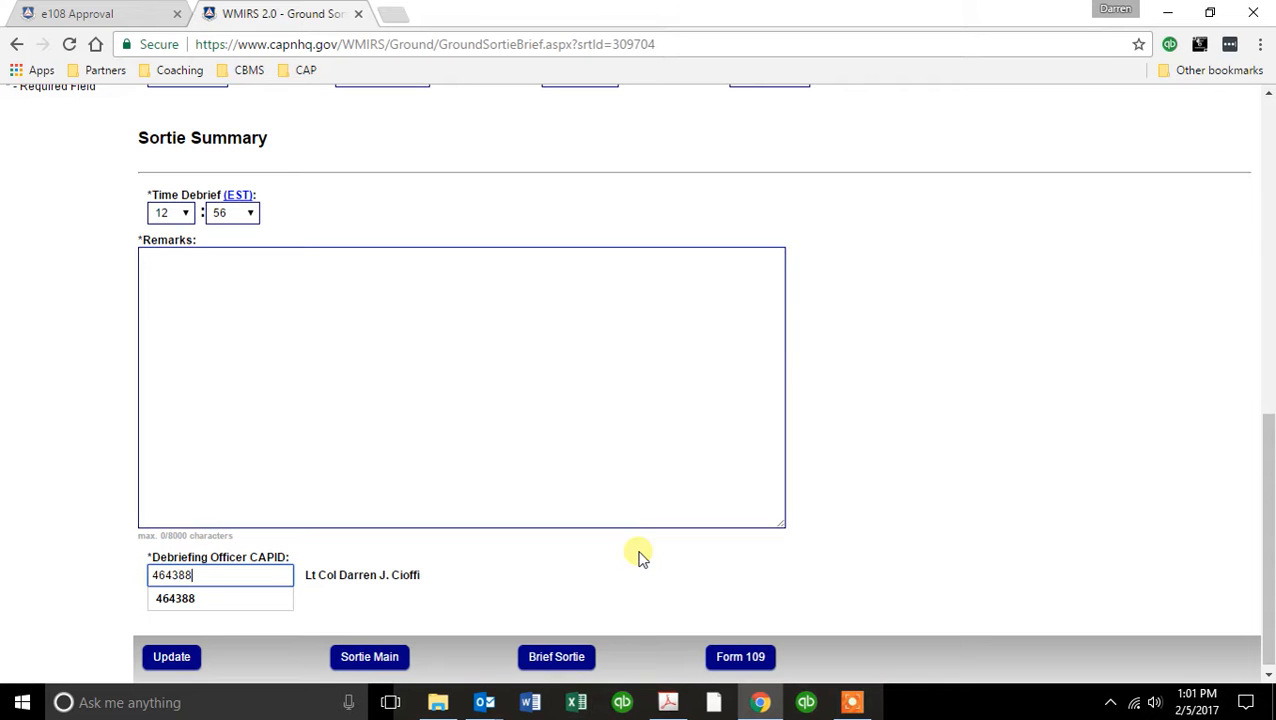
pyautogui.click(695, 557)
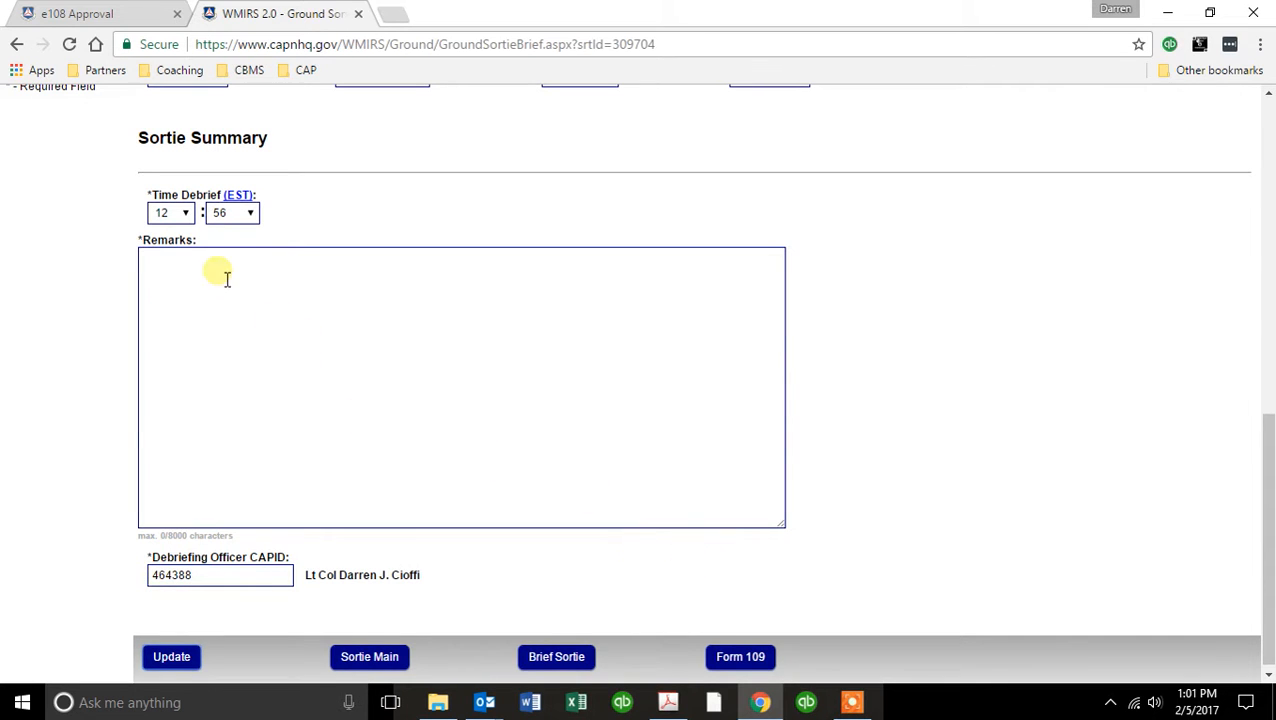
# Enter the sortie summary remarks "Traveled from Danbury to Hartford without incident".
pyautogui.click(192, 276)
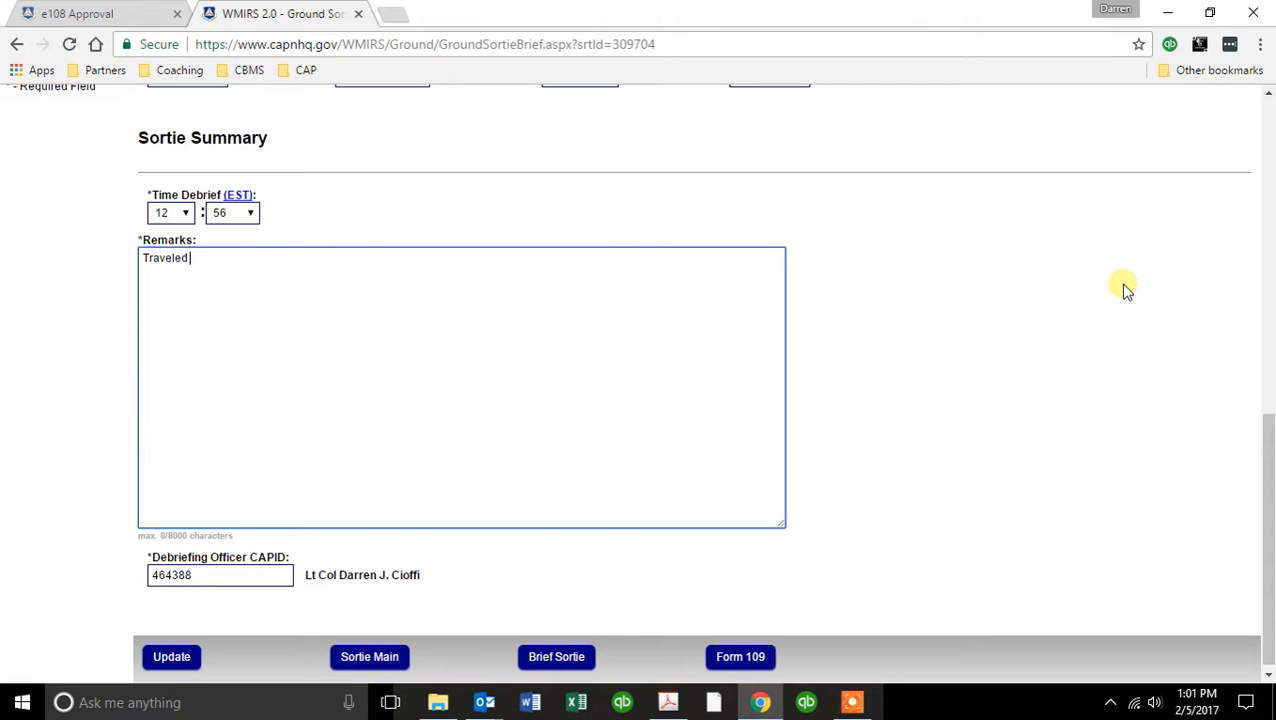
pyautogui.write('Traveled from Danb')
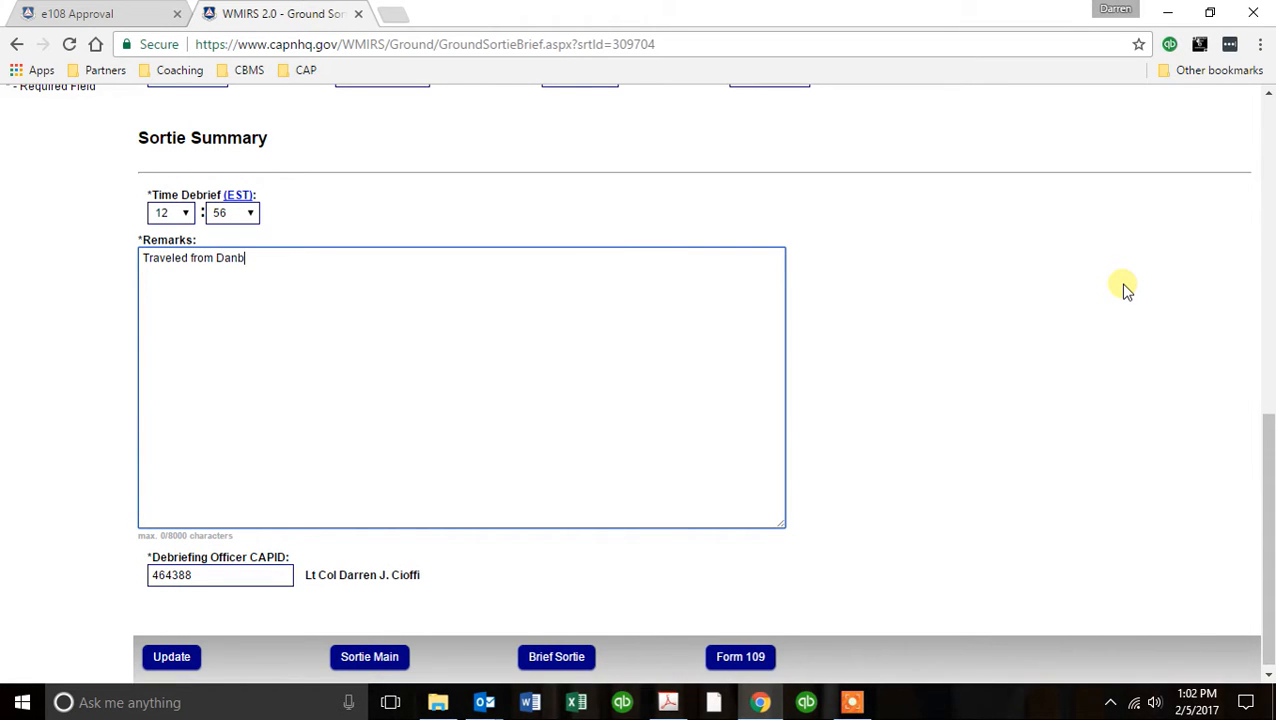
pyautogui.write('ury to Hartford without incident')
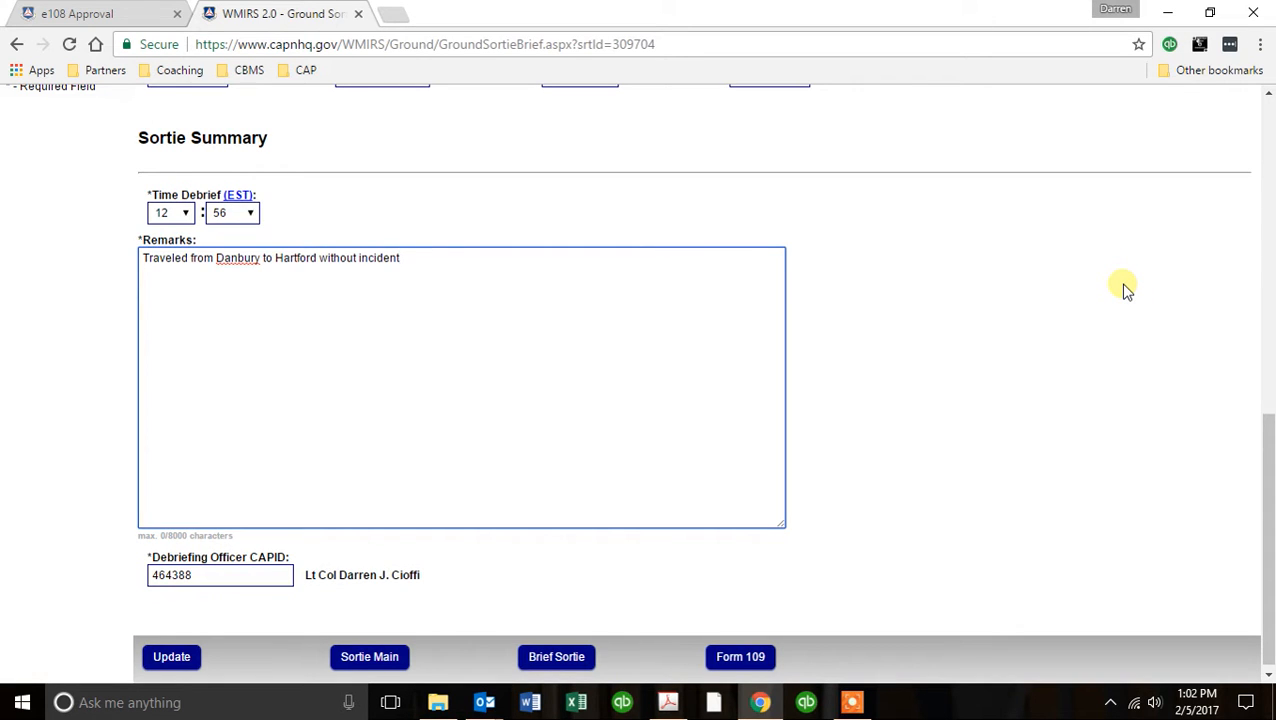
pyautogui.scroll(-1, 1013, 349)
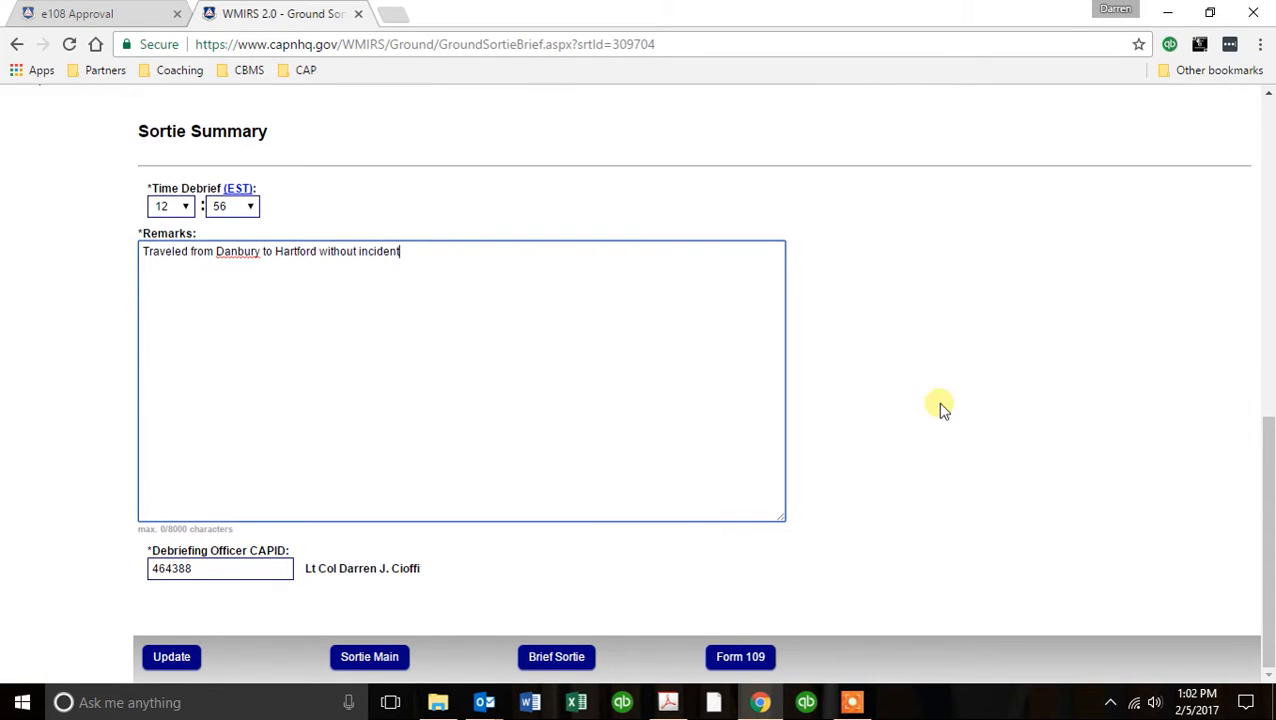
# Save the ground sortie debrief and review its saved fuel receipt, conditions and summary entries.
pyautogui.click(185, 660)
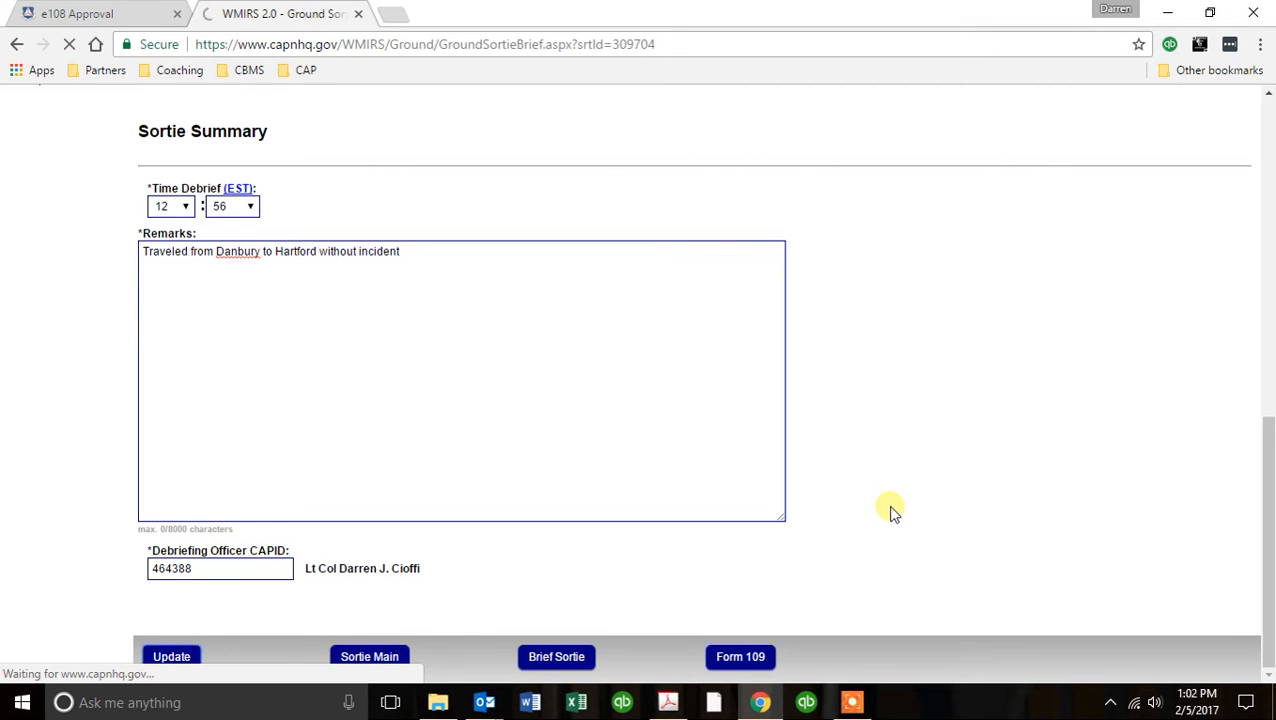
pyautogui.scroll(-8, 937, 504)
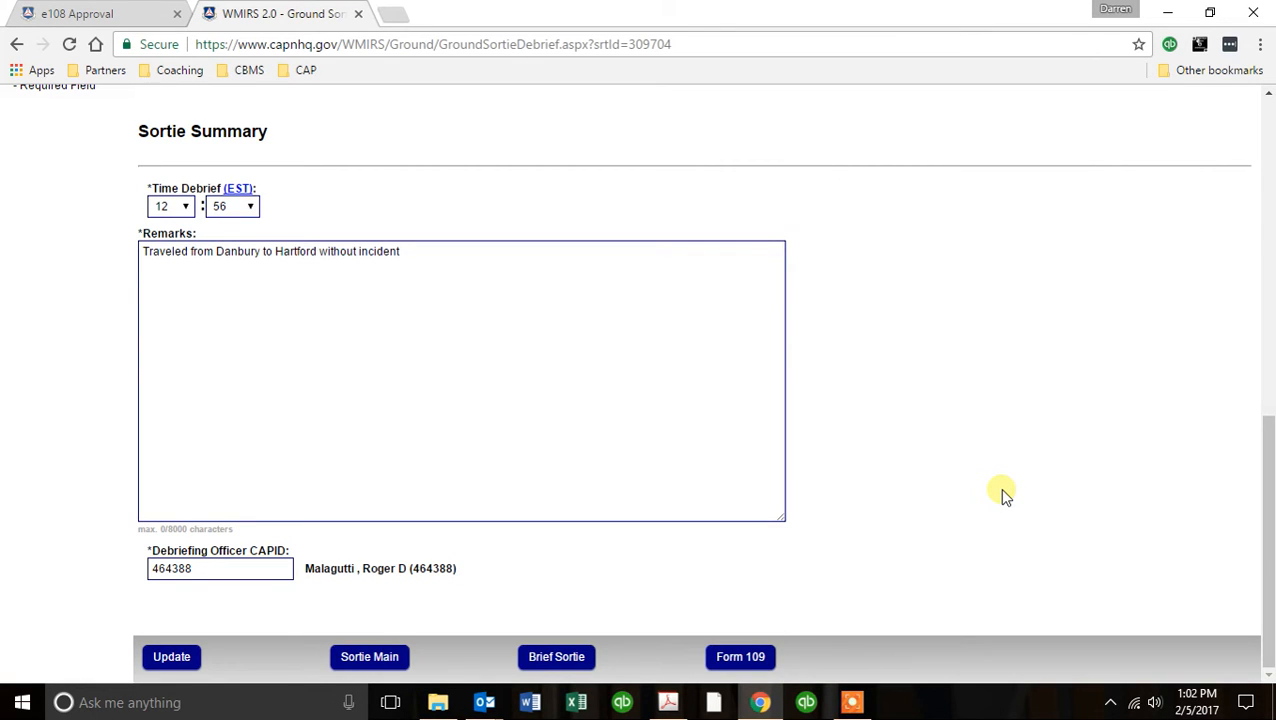
pyautogui.scroll(10, 1005, 495)
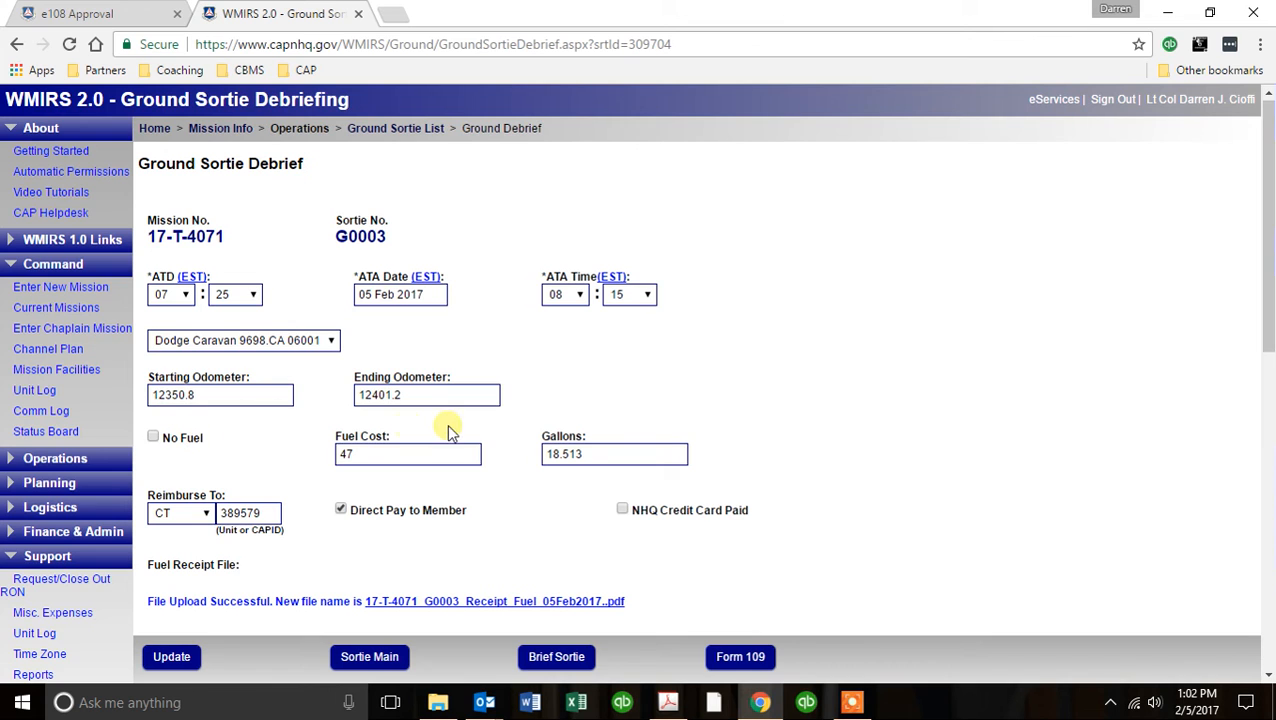
pyautogui.scroll(-5, 926, 365)
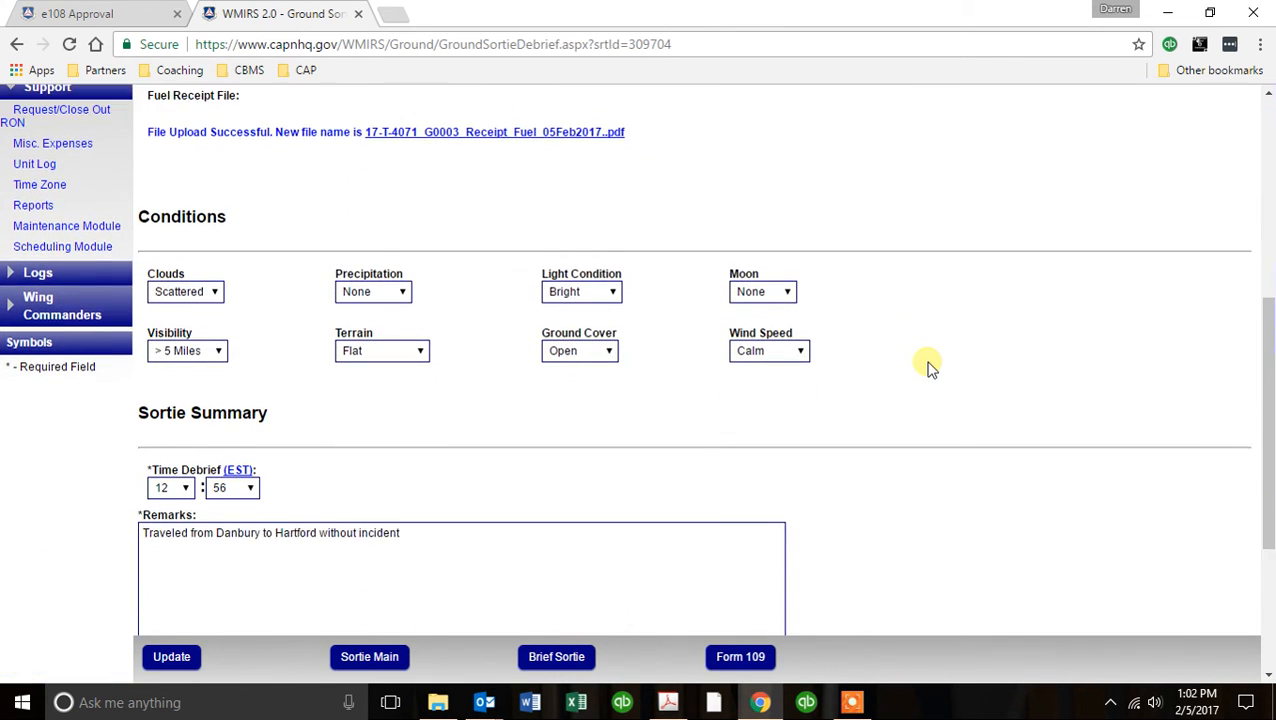
pyautogui.scroll(-2, 926, 365)
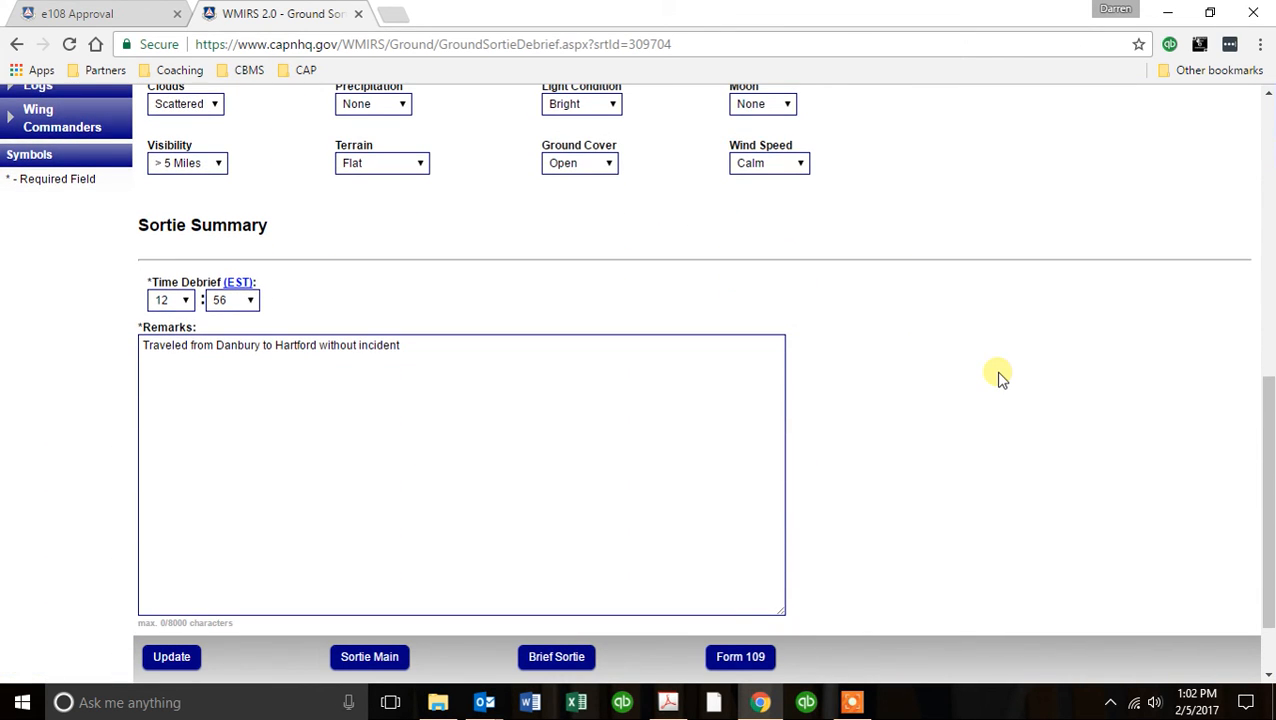